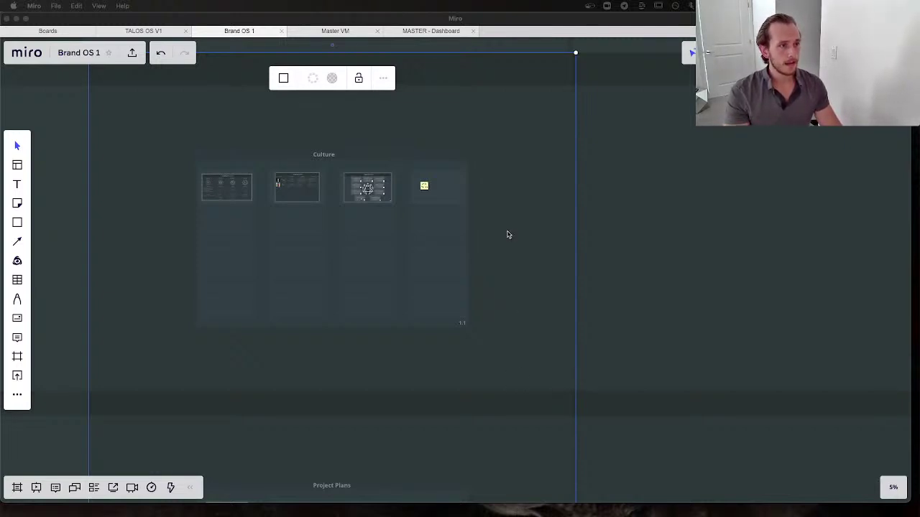
Zoom out to the Venture Map, select the Incubation Framework frame, and zoom into its Vision grid
scroll(507, 234, "down", 3)
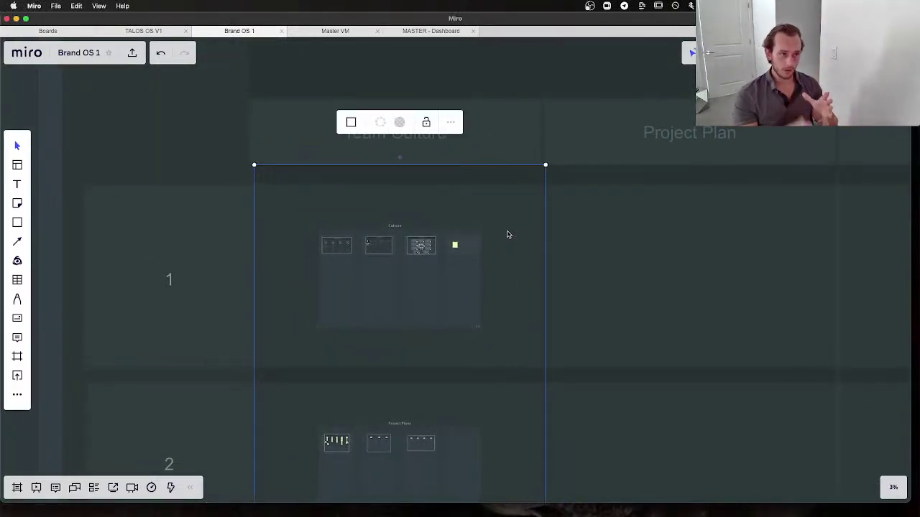
scroll(507, 235, "up", 3)
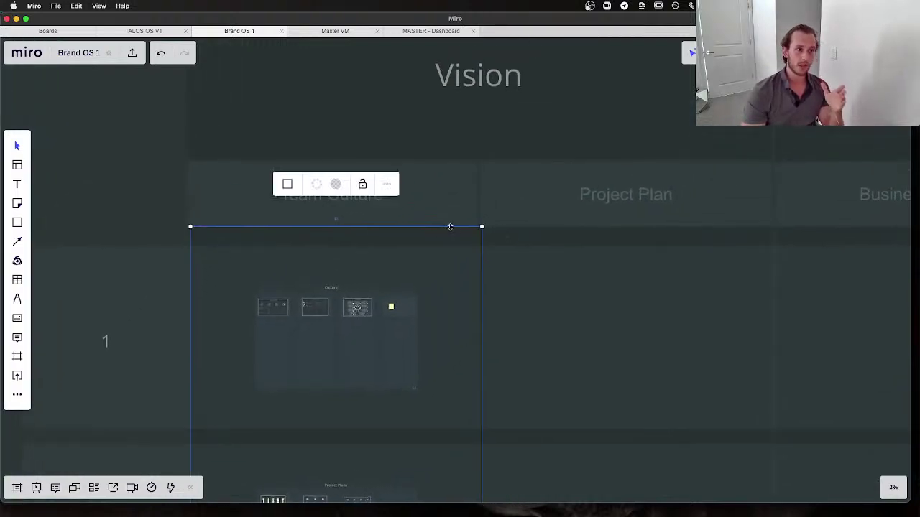
scroll(451, 226, "up", 2)
scroll(451, 226, "left", 2)
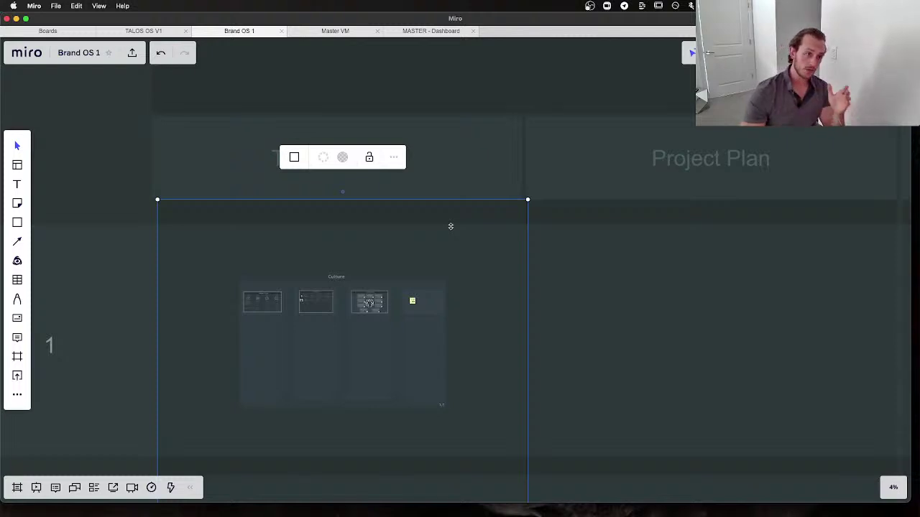
left_click(65, 170)
scroll(65, 170, "down", 4)
left_click(65, 170)
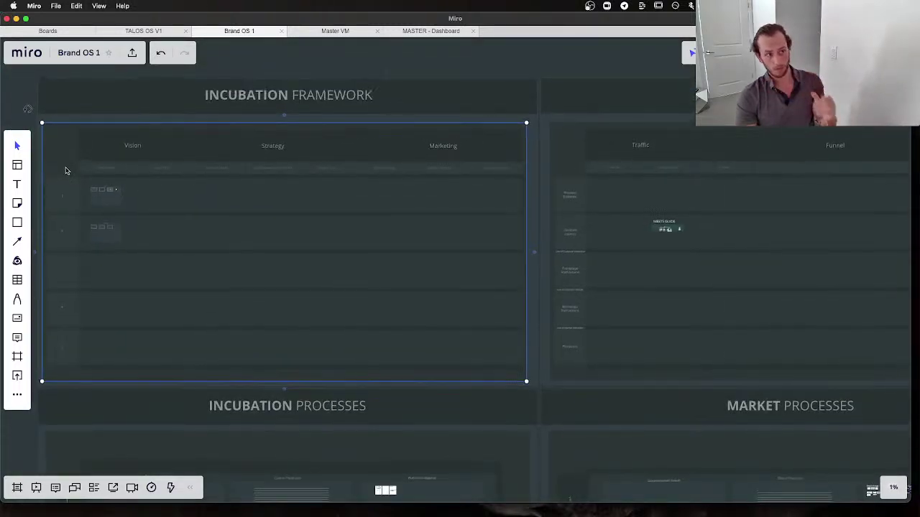
scroll(65, 173, "down", 3)
scroll(435, 270, "down", 3)
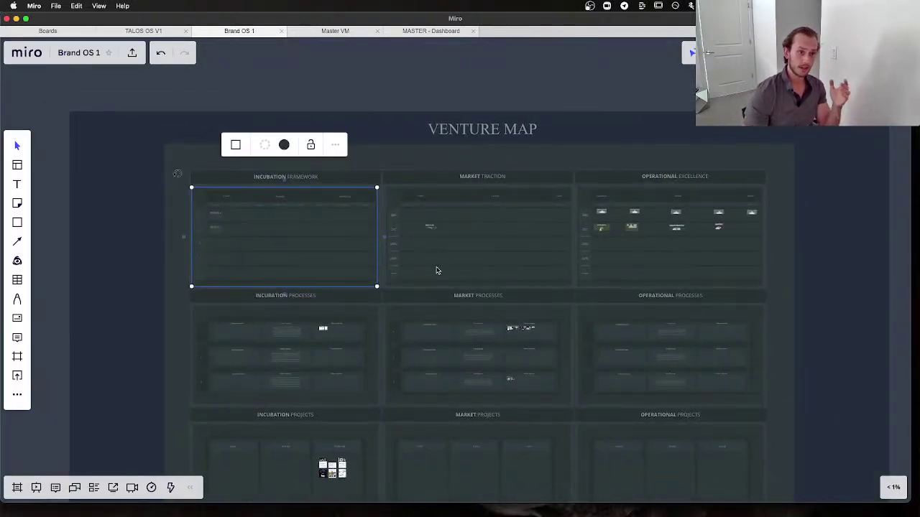
scroll(473, 131, "up", 3)
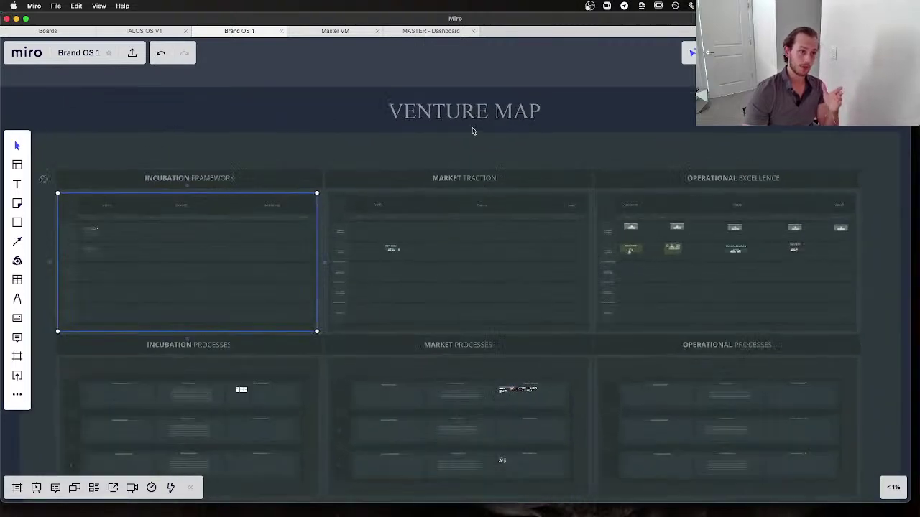
scroll(473, 131, "left", 5)
scroll(383, 219, "up", 5)
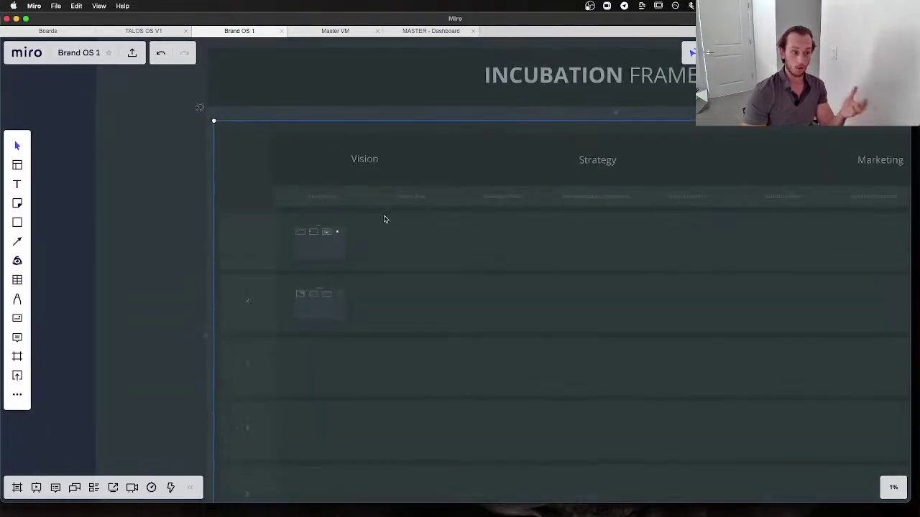
scroll(309, 211, "up", 3)
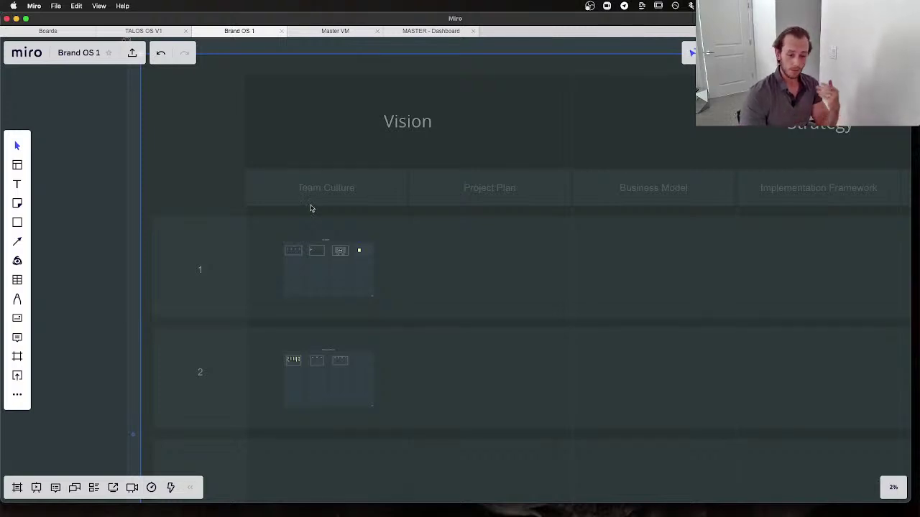
scroll(310, 207, "up", 3)
scroll(309, 206, "down", 3)
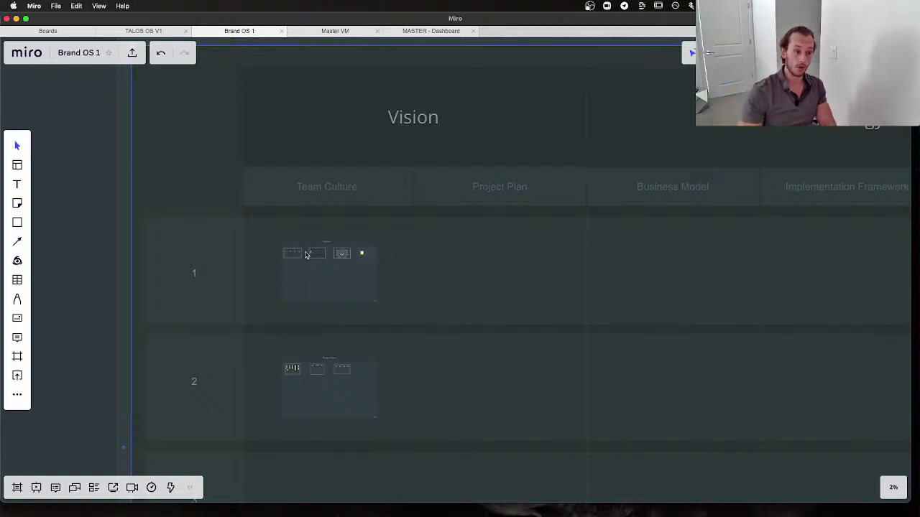
scroll(305, 254, "up", 5)
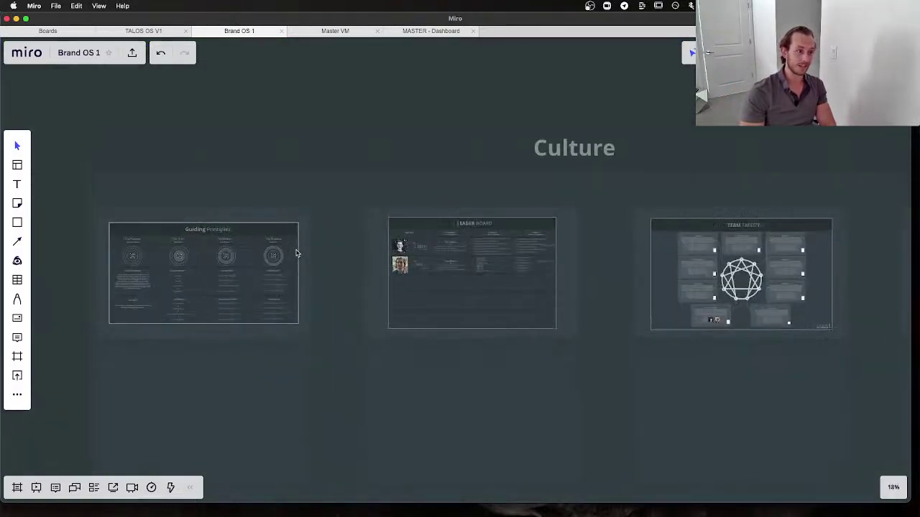
scroll(297, 253, "left", 2)
scroll(296, 253, "up", 5)
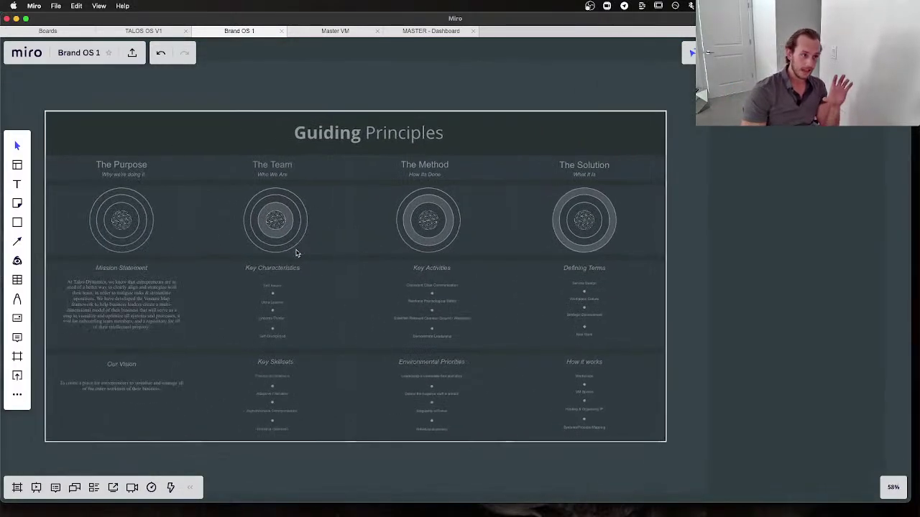
scroll(296, 253, "down", 10)
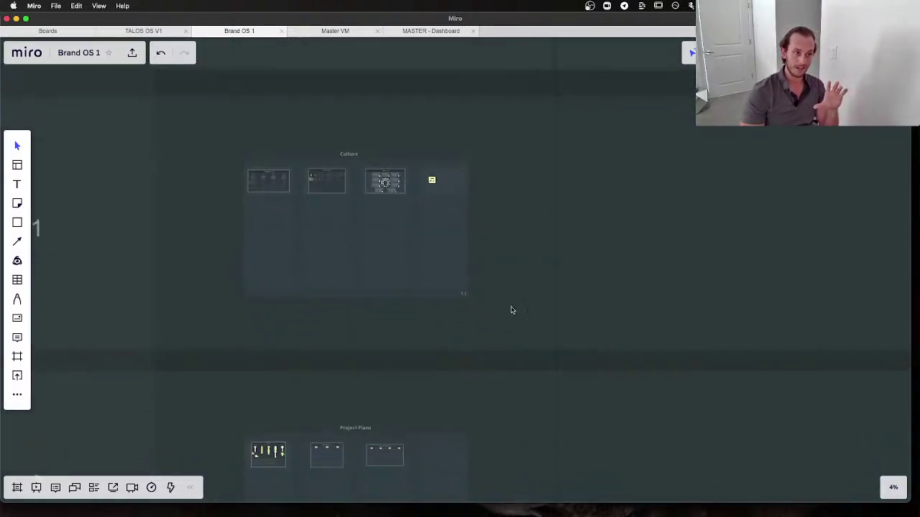
scroll(492, 331, "down", 3)
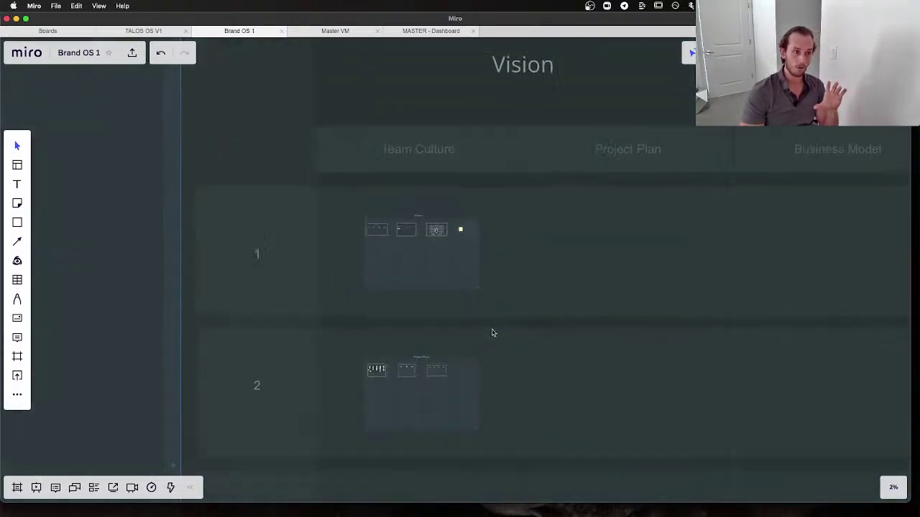
scroll(492, 332, "down", 2)
scroll(410, 410, "down", 8)
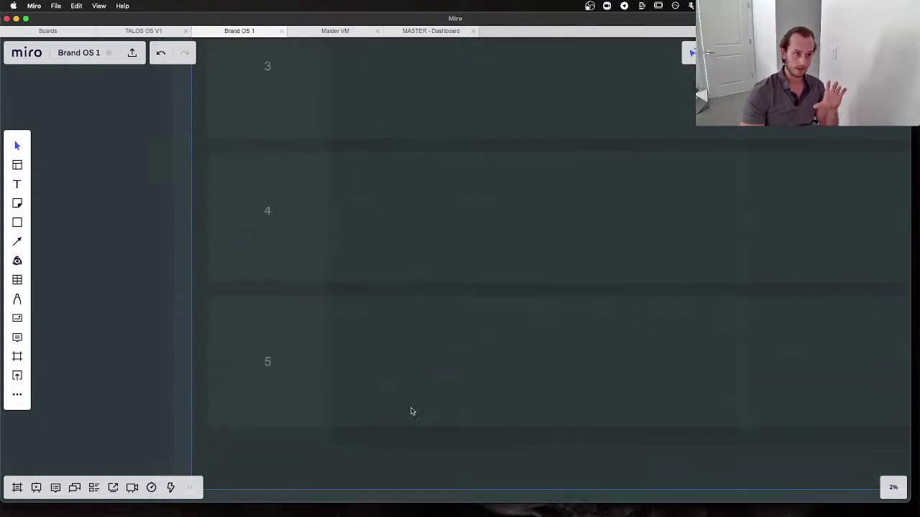
scroll(410, 411, "down", 5)
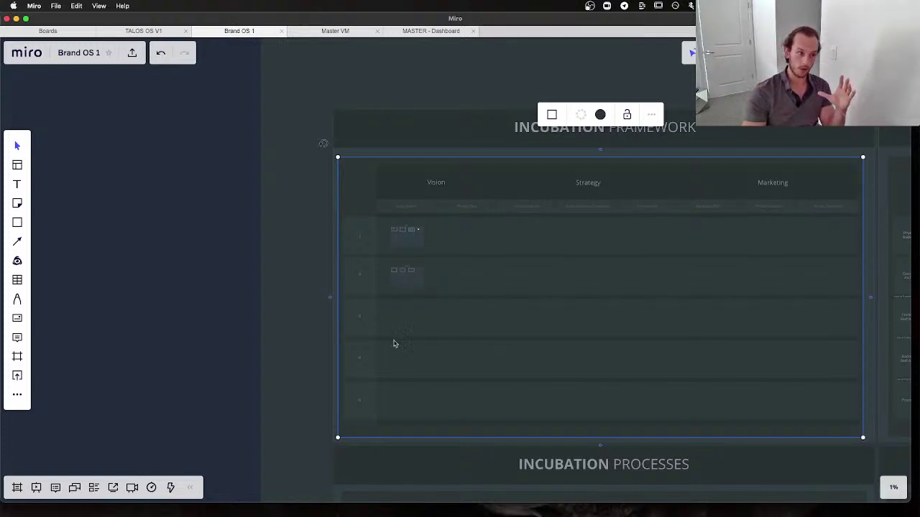
scroll(422, 289, "up", 5)
scroll(374, 222, "up", 5)
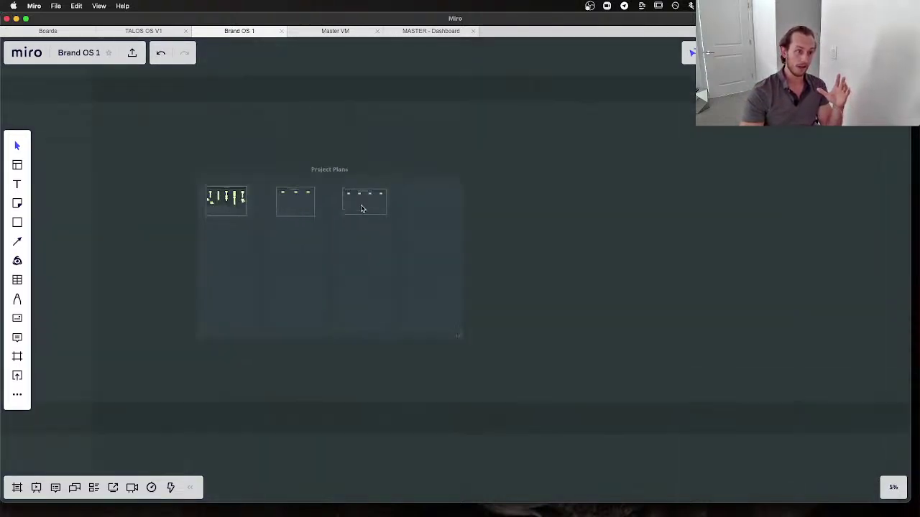
scroll(362, 209, "down", 5)
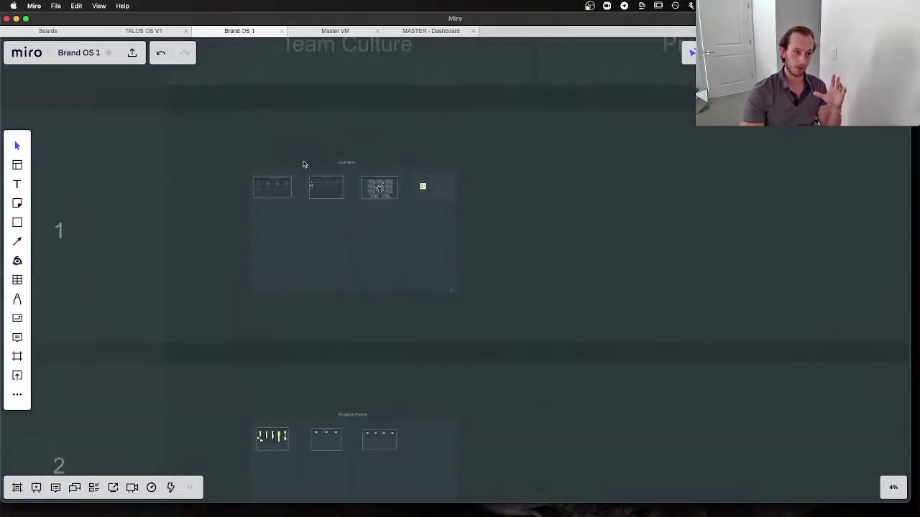
scroll(302, 165, "up", 3)
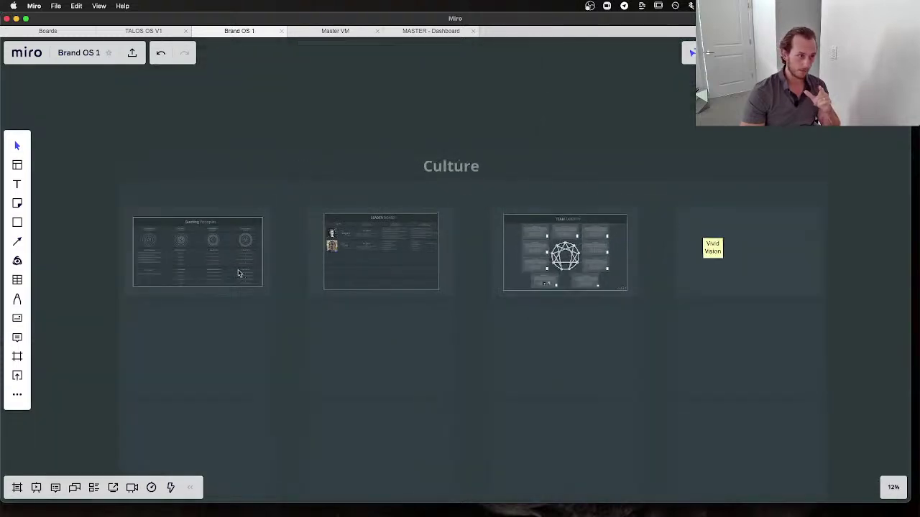
scroll(237, 274, "down", 5)
scroll(236, 275, "down", 2)
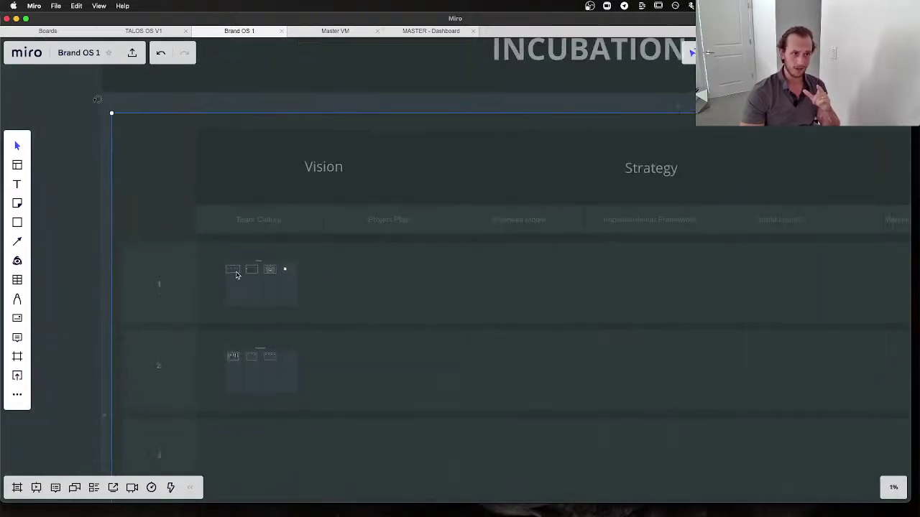
scroll(293, 205, "up", 3)
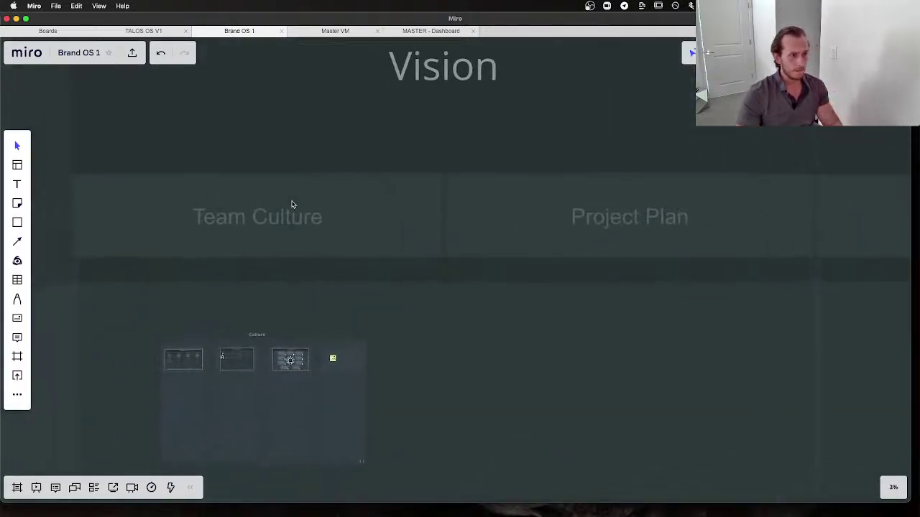
Delete 'Team' from the Team Culture header so it reads Culture
double_click(234, 223)
double_click(234, 219)
key("BackSpace")
key("BackSpace")
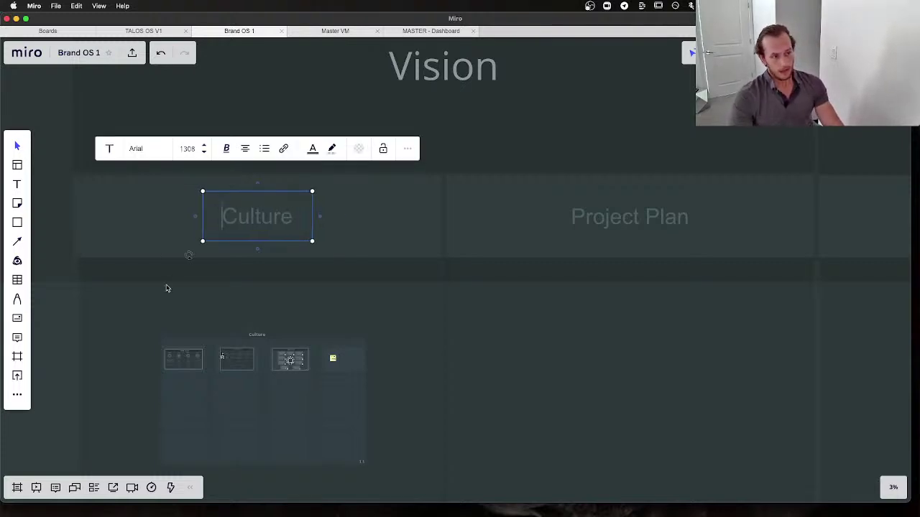
left_click(166, 288)
Select the Vision frame and pan down through the grid's sub-columns
left_click(416, 172)
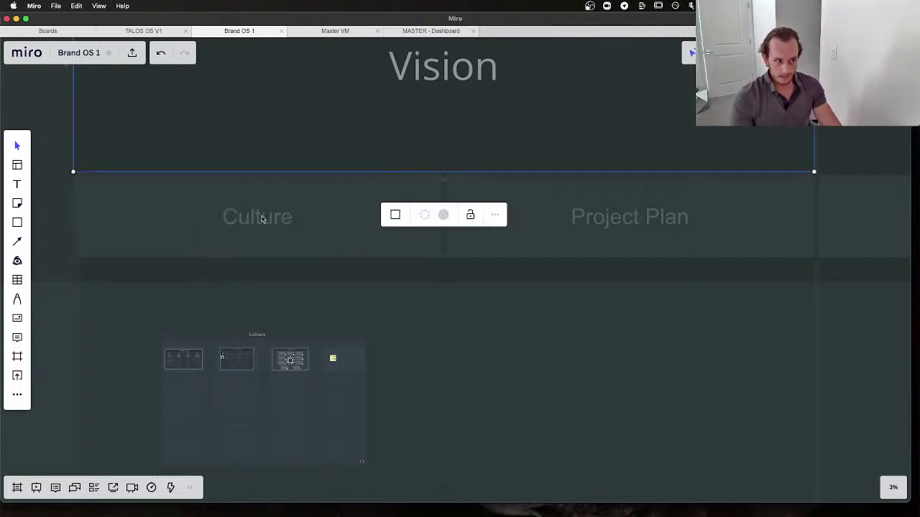
scroll(261, 226, "down", 2)
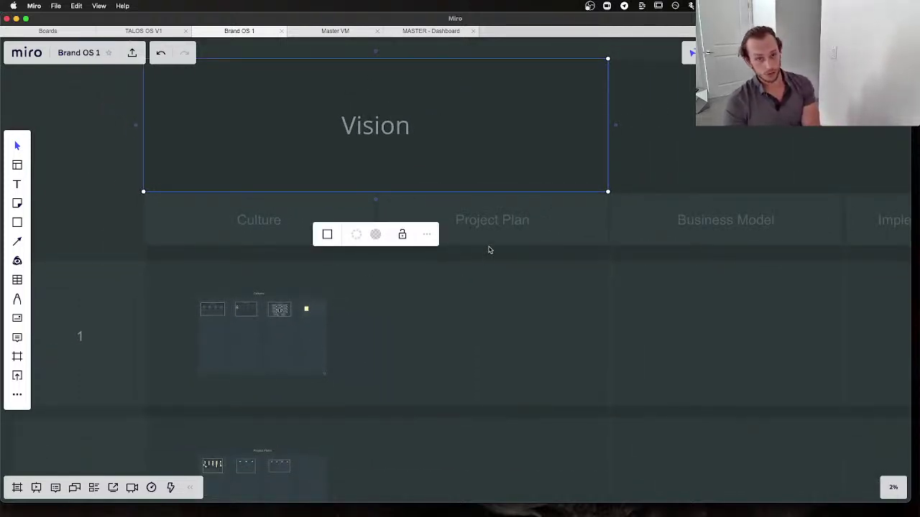
scroll(489, 249, "right", 2)
scroll(488, 250, "down", 2)
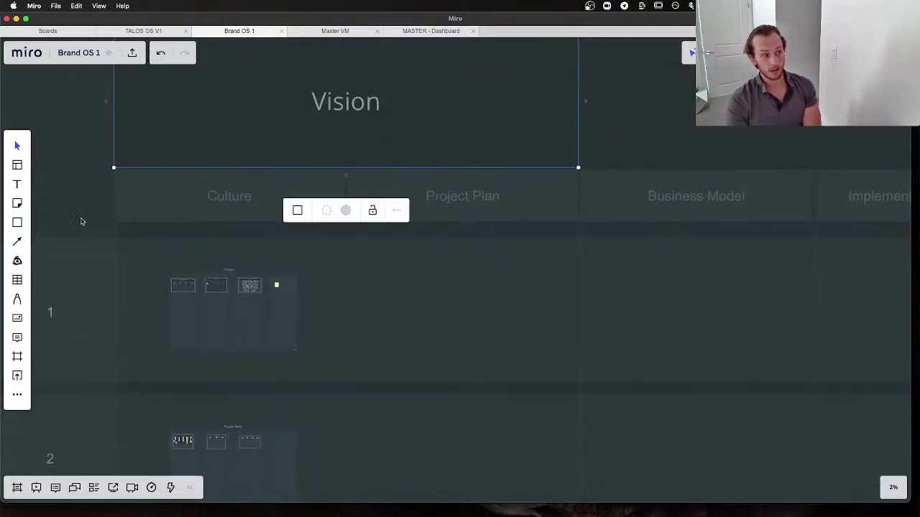
left_click(89, 183)
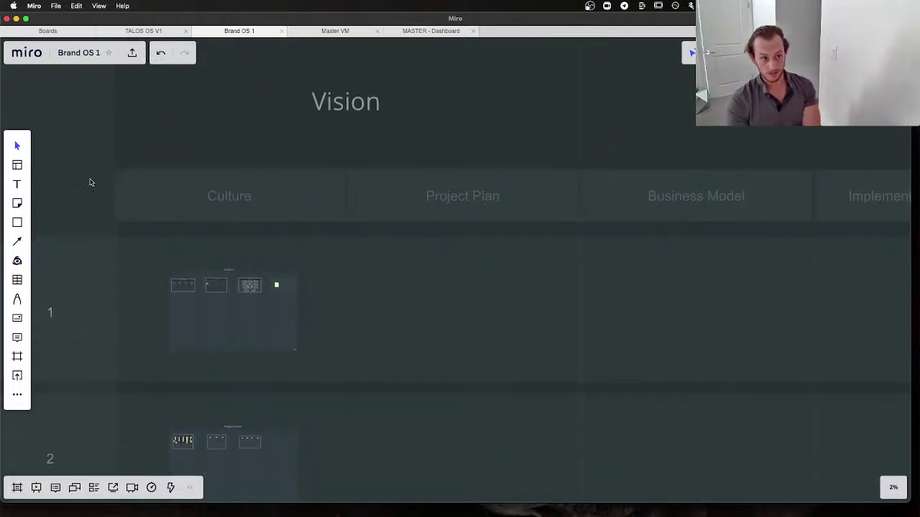
scroll(90, 183, "down", 5)
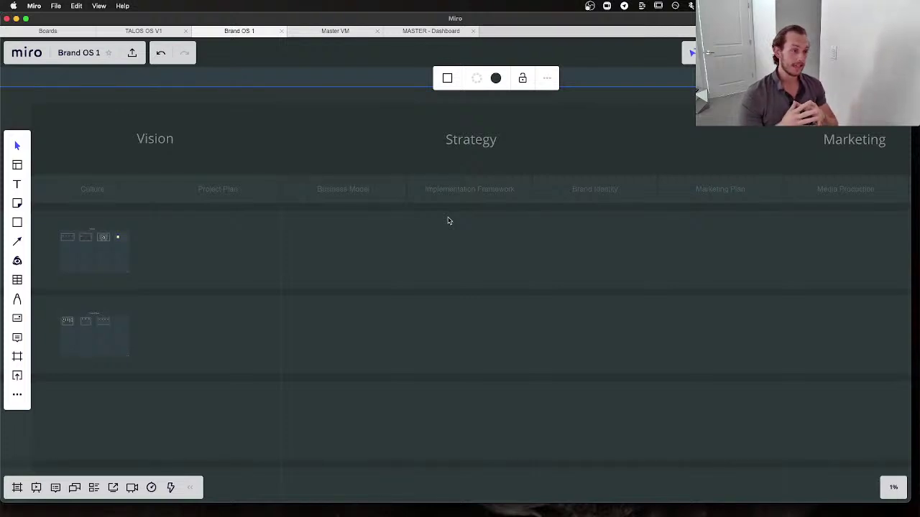
Zoom into the Guiding Principles frame to read the Mission Statement, then zoom back out
scroll(448, 221, "left", 5)
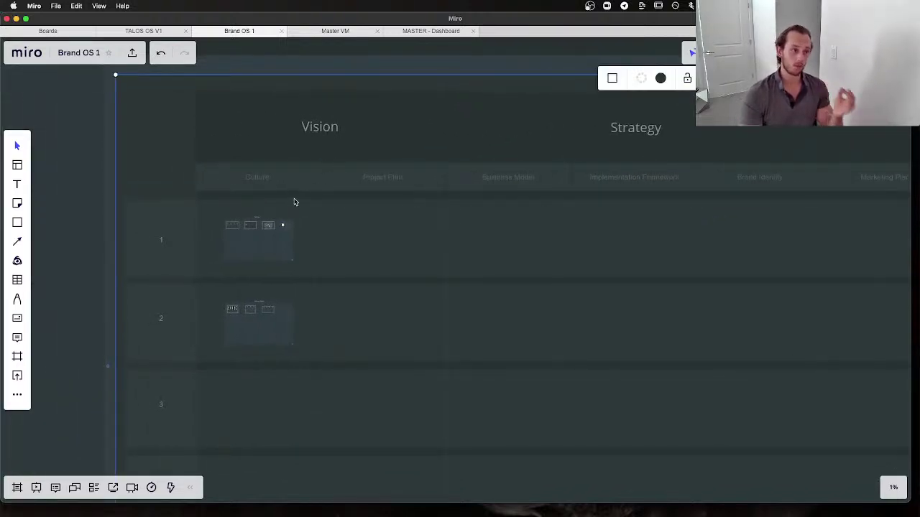
scroll(294, 202, "up", 5)
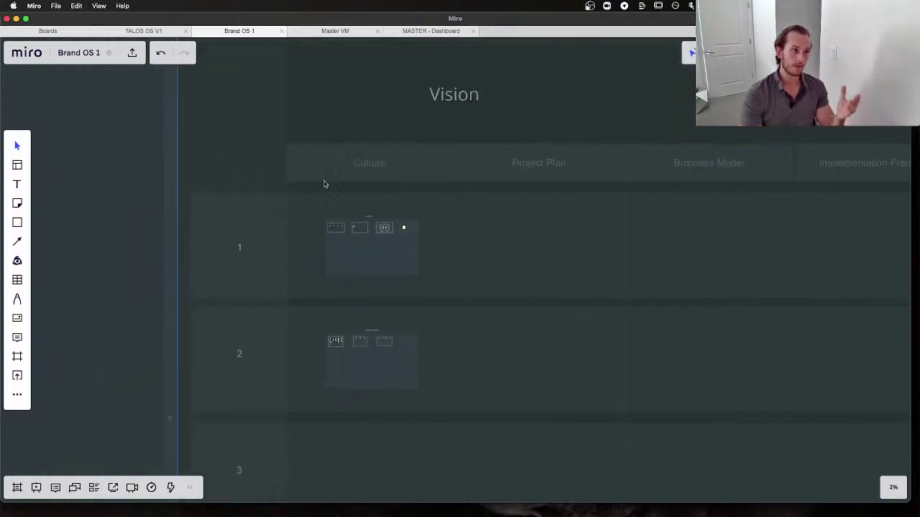
scroll(345, 175, "up", 5)
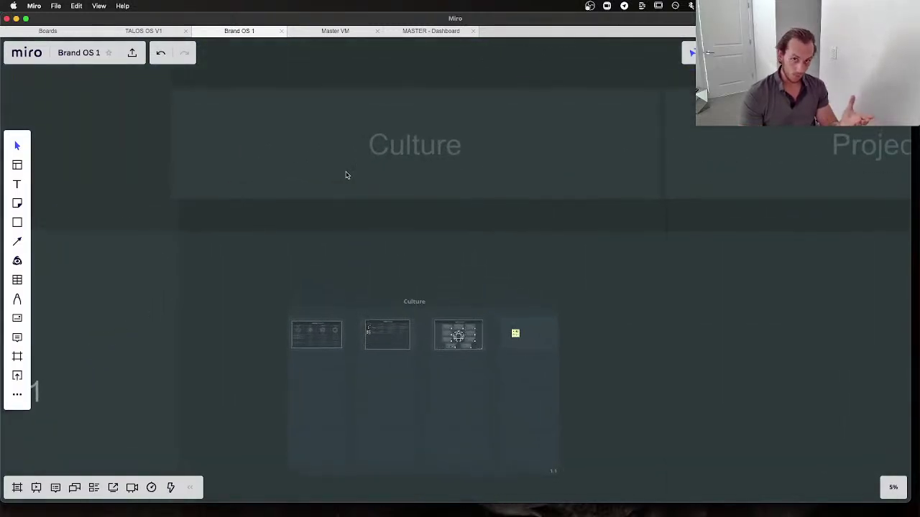
scroll(345, 174, "down", 3)
scroll(291, 262, "up", 10)
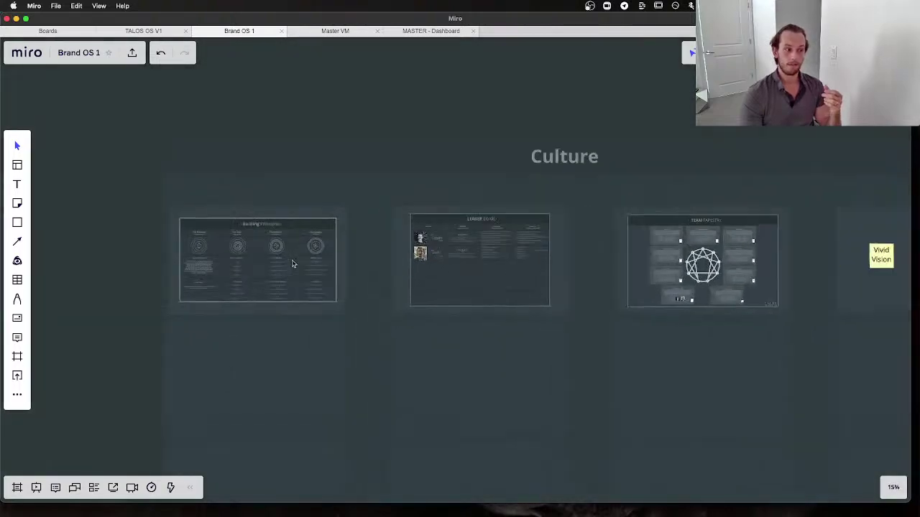
scroll(292, 264, "up", 8)
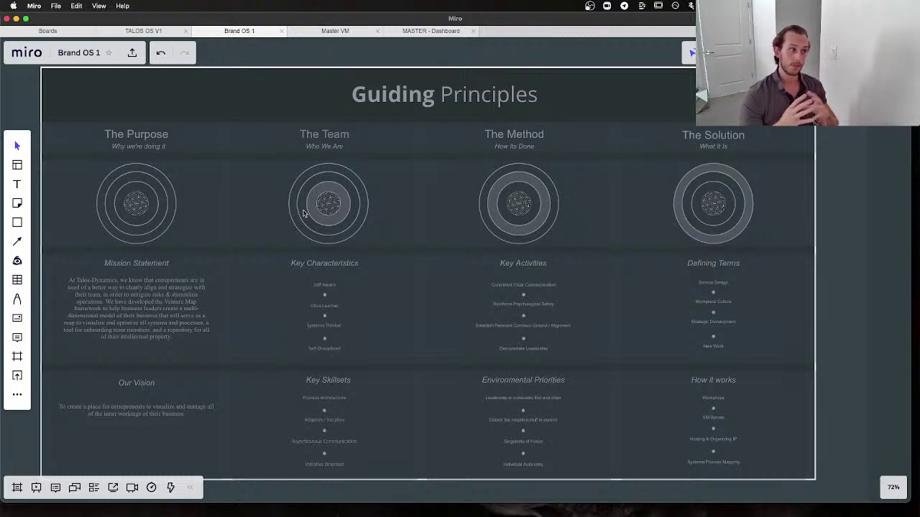
scroll(92, 198, "up", 10)
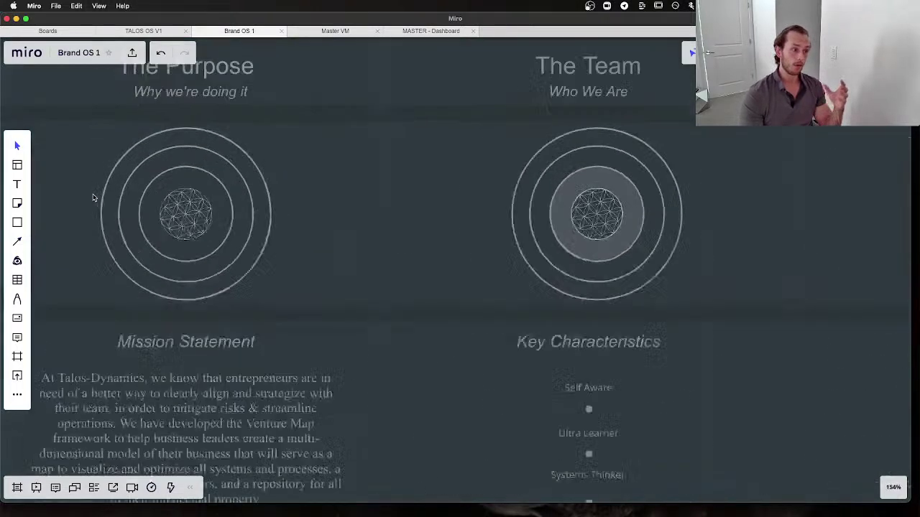
scroll(93, 197, "up", 3)
scroll(92, 197, "down", 2)
scroll(93, 198, "left", 2)
scroll(452, 301, "down", 2)
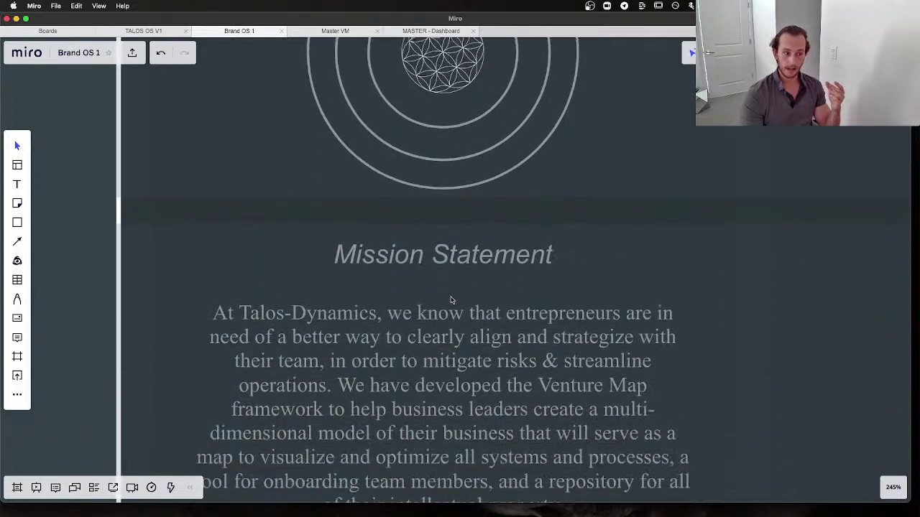
scroll(452, 300, "down", 6)
scroll(452, 300, "down", 6)
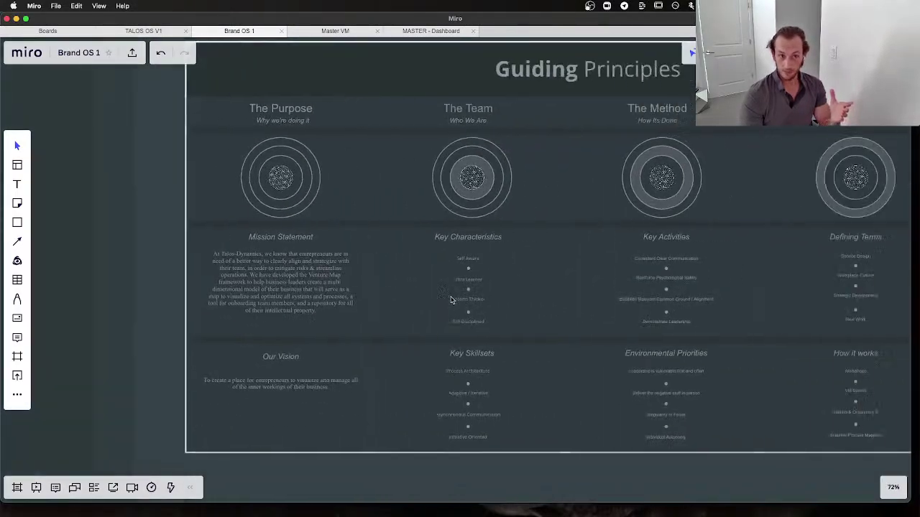
Open the MASTER - Dashboard board and pan through the Mission and Mood Board rows
left_click(447, 33)
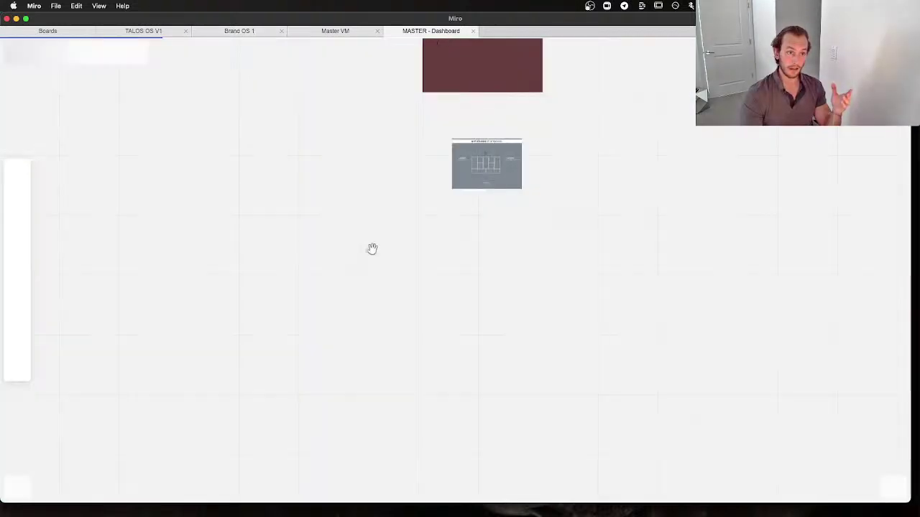
scroll(371, 248, "left", 10)
scroll(371, 249, "up", 3)
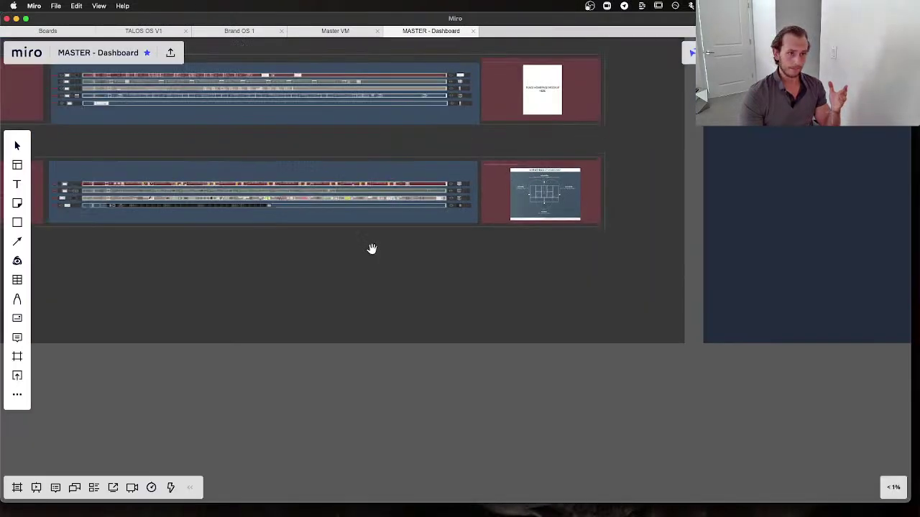
scroll(372, 249, "up", 3)
scroll(372, 248, "right", 3)
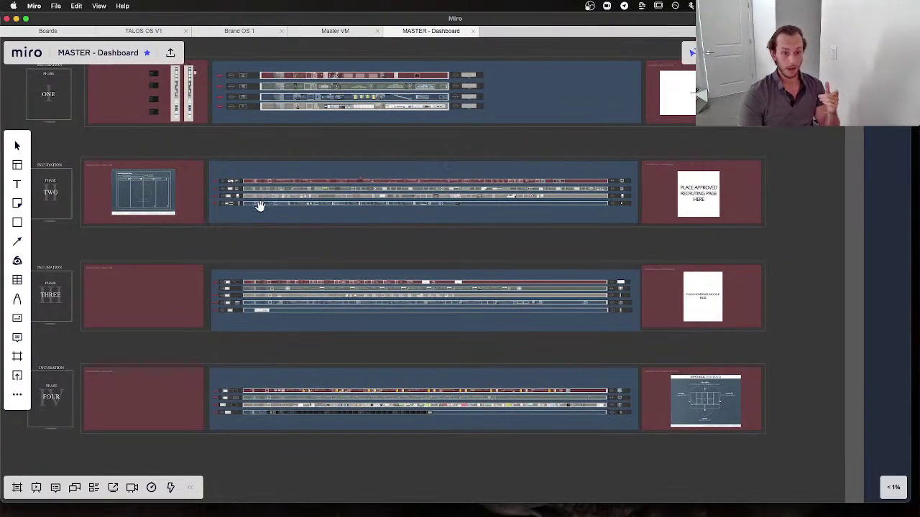
scroll(297, 204, "up", 1)
scroll(299, 199, "up", 5)
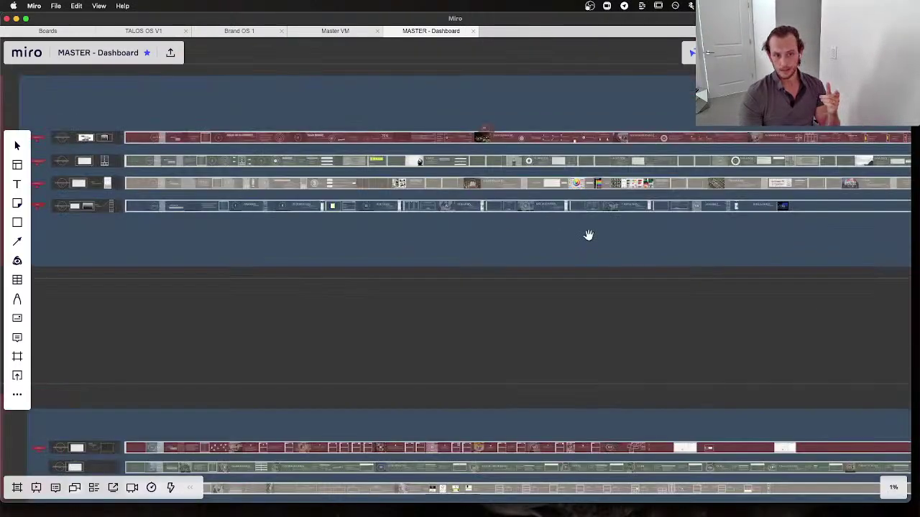
scroll(587, 236, "right", 5)
scroll(685, 171, "up", 10)
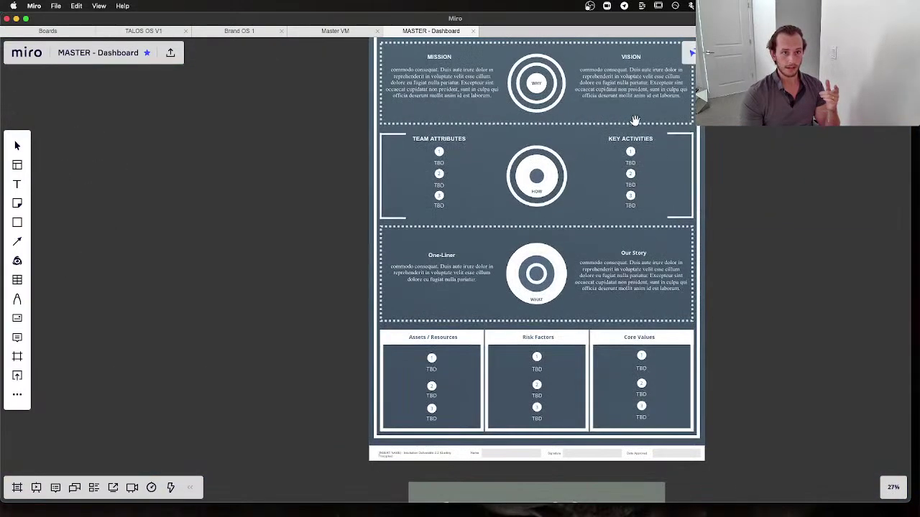
scroll(635, 120, "down", 8)
scroll(635, 120, "down", 3)
scroll(635, 120, "left", 3)
scroll(635, 120, "left", 15)
scroll(323, 147, "left", 5)
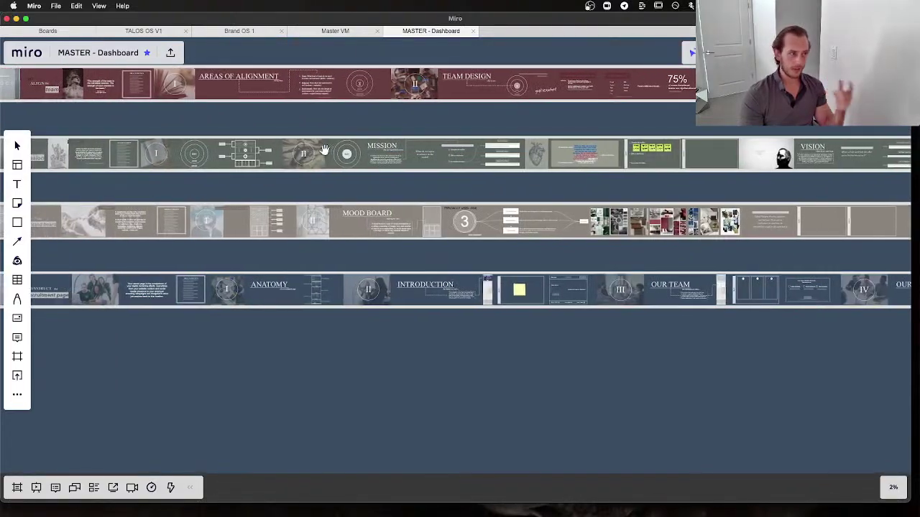
scroll(217, 144, "up", 4)
scroll(217, 144, "left", 2)
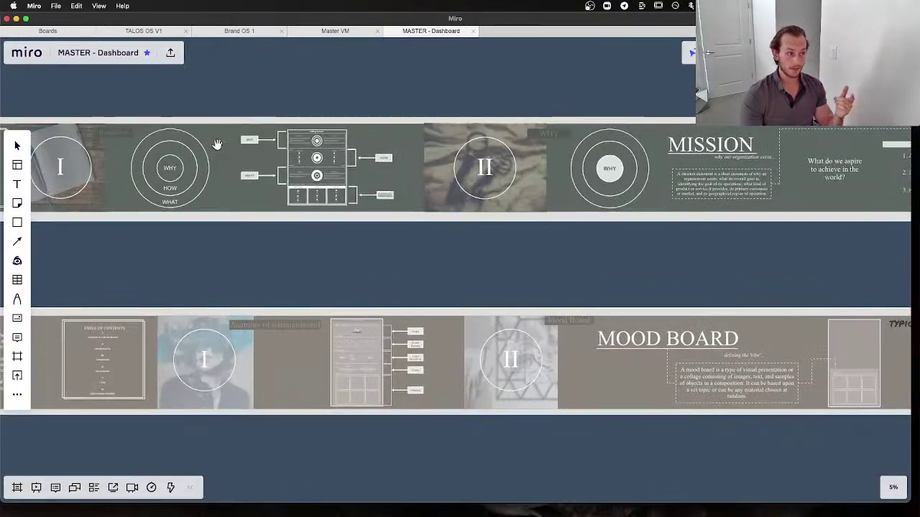
scroll(217, 145, "up", 6)
Pan across the remaining Dashboard rows to the heart slide
scroll(217, 145, "right", 10)
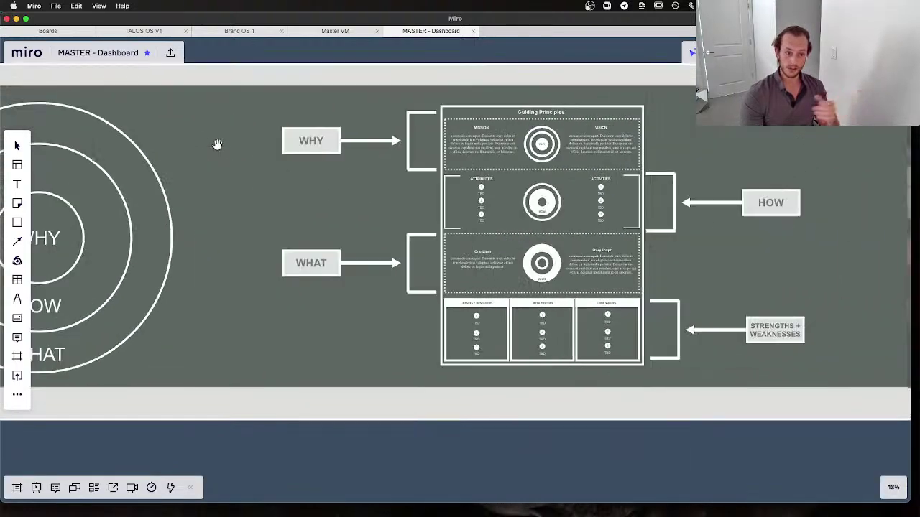
scroll(216, 146, "down", 2)
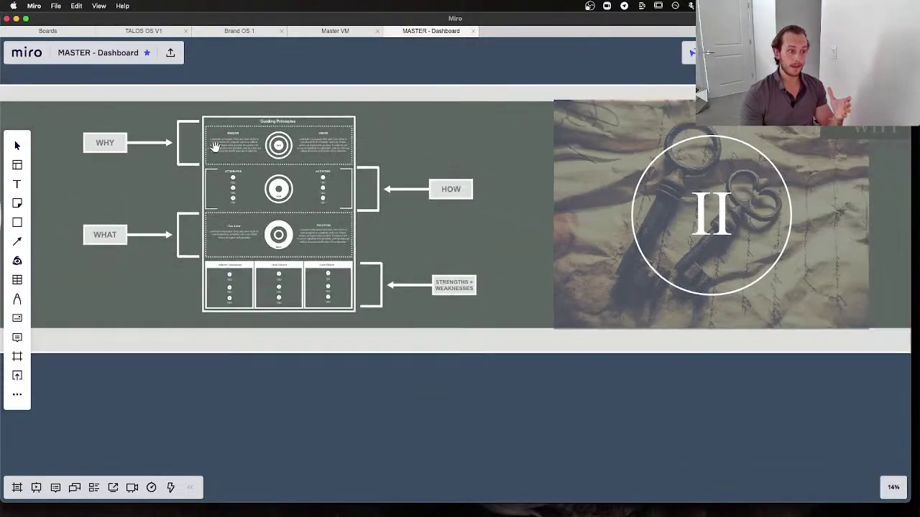
scroll(215, 145, "right", 15)
scroll(215, 146, "down", 3)
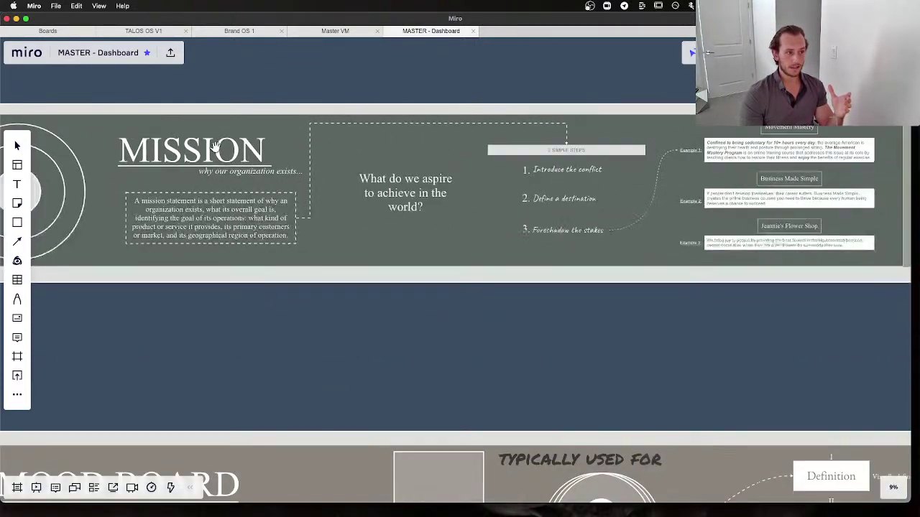
scroll(291, 176, "left", 5)
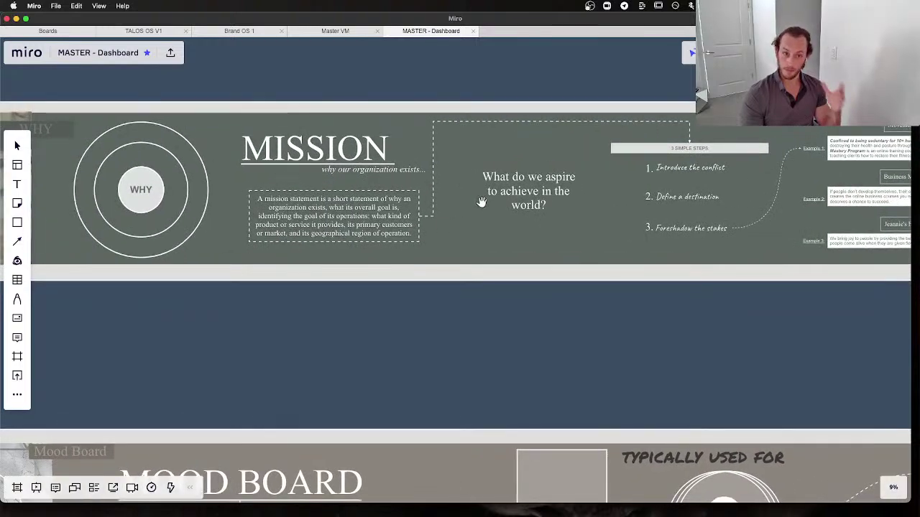
scroll(401, 171, "up", 2)
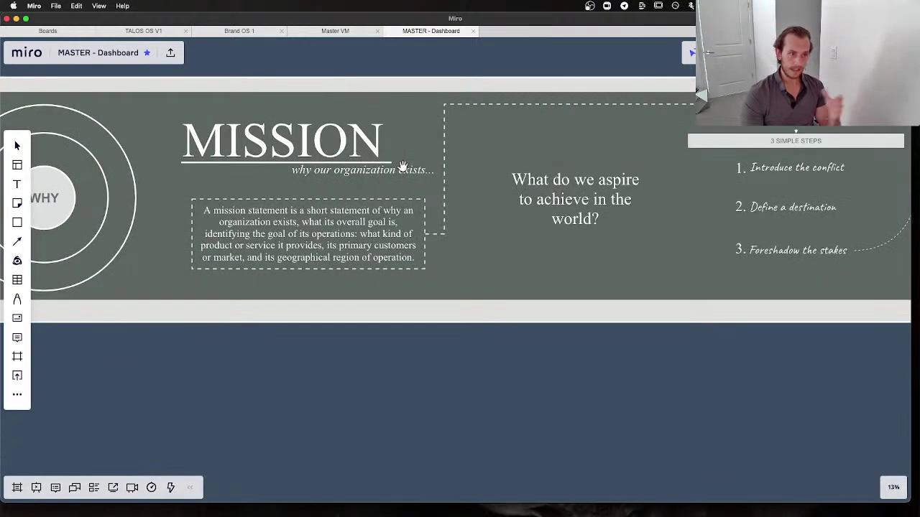
scroll(402, 166, "right", 5)
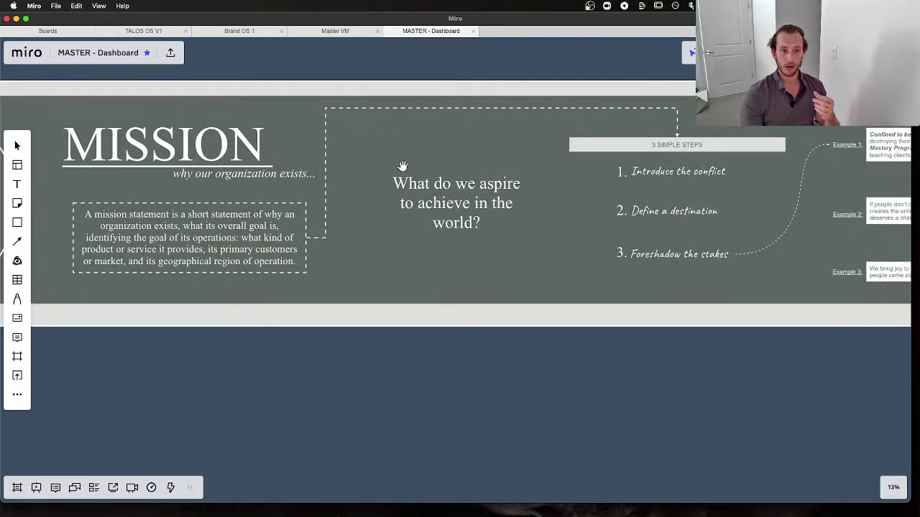
scroll(402, 166, "right", 10)
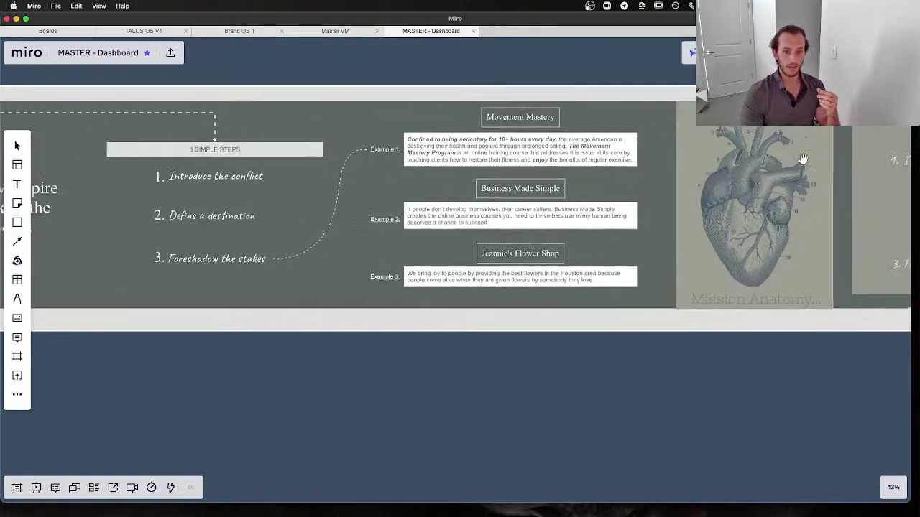
scroll(803, 158, "right", 10)
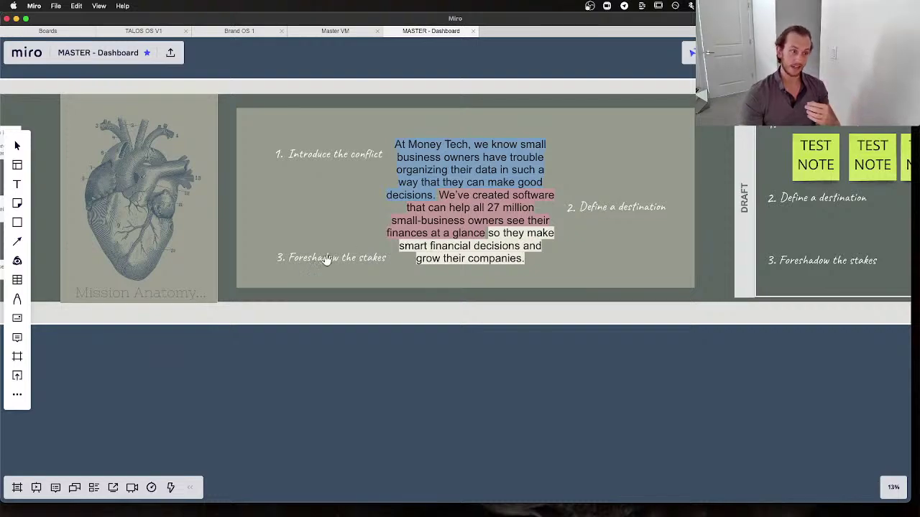
scroll(325, 260, "up", 5)
scroll(326, 260, "left", 10)
scroll(327, 260, "up", 3)
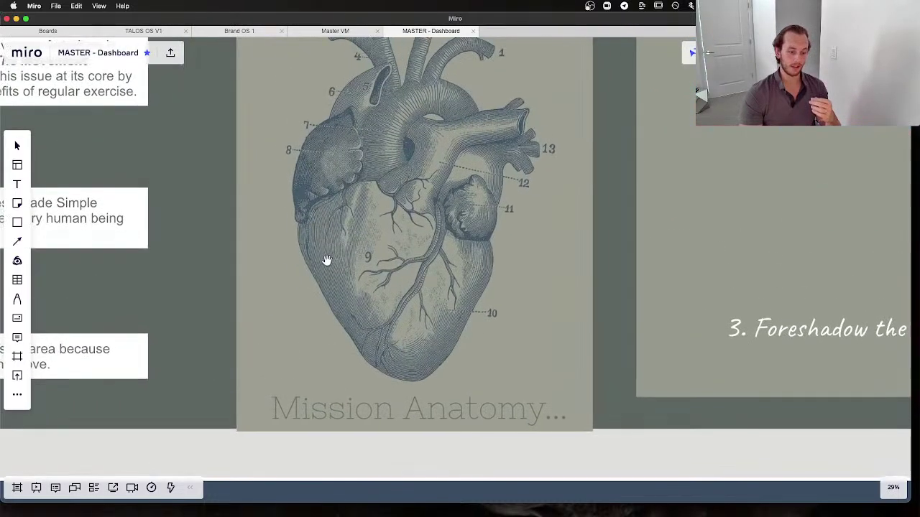
scroll(327, 260, "down", 5)
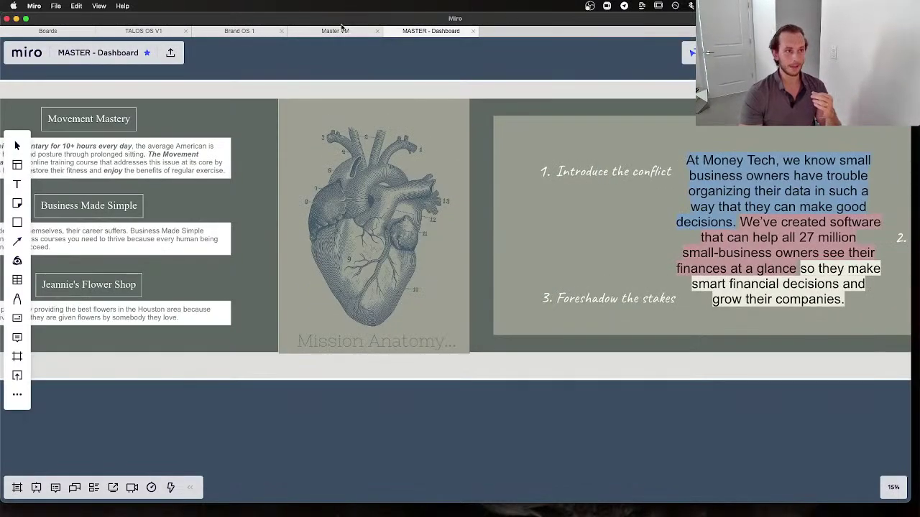
scroll(291, 201, "down", 10)
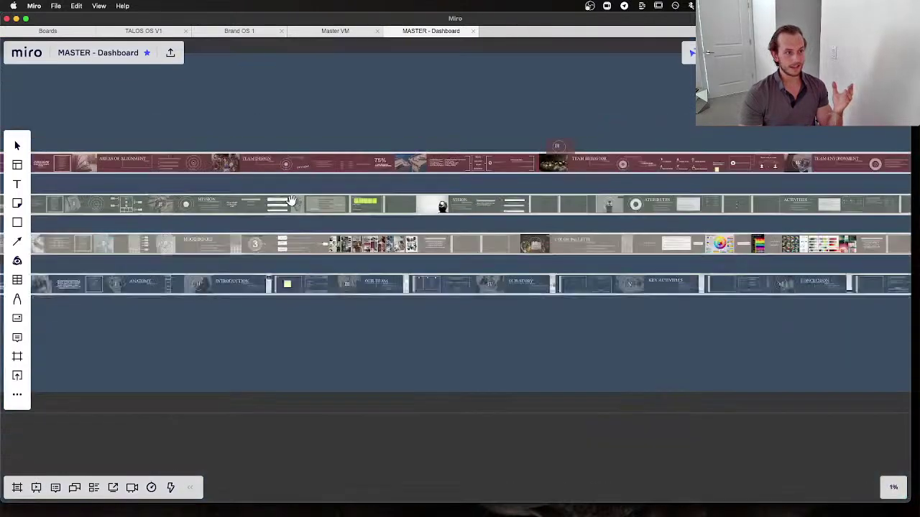
scroll(291, 201, "down", 2)
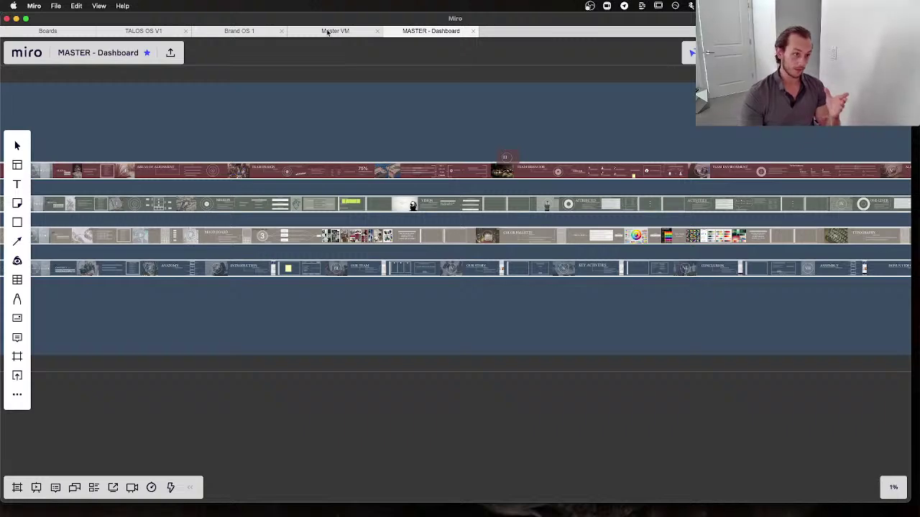
left_click(225, 33)
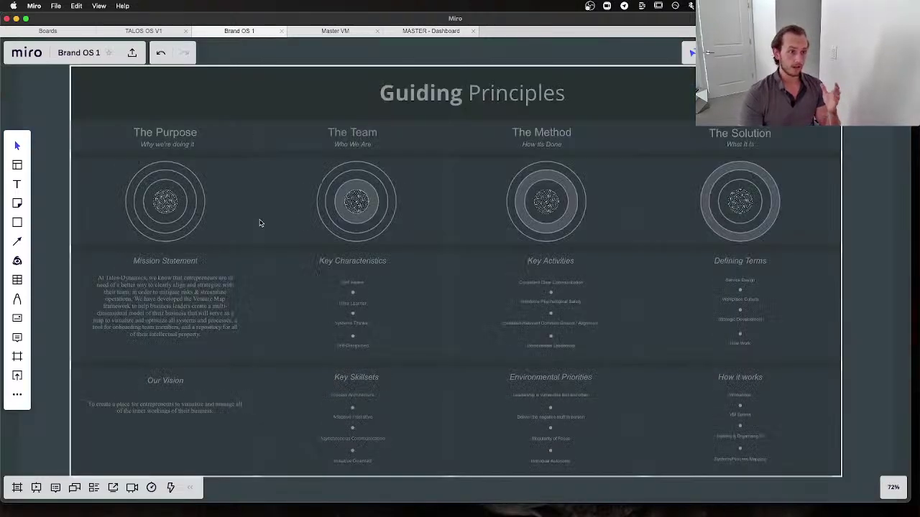
scroll(259, 222, "down", 5)
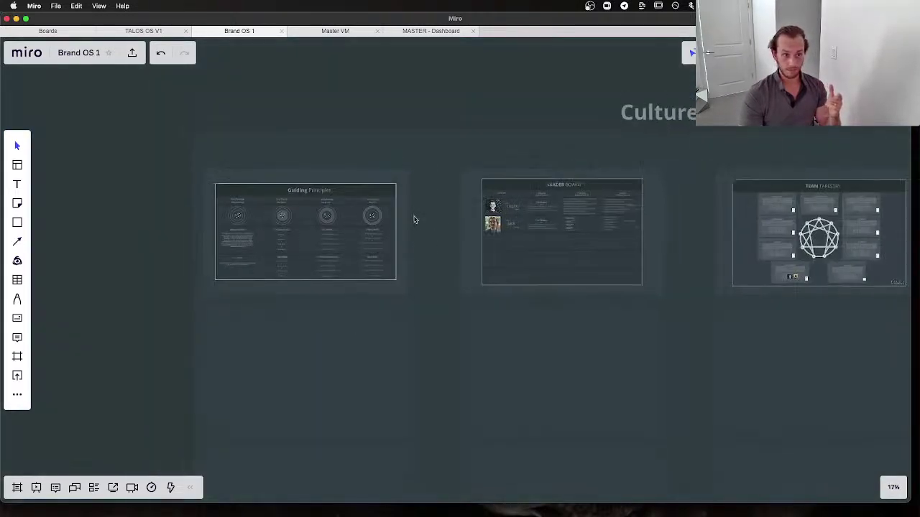
scroll(600, 216, "right", 5)
scroll(600, 216, "right", 3)
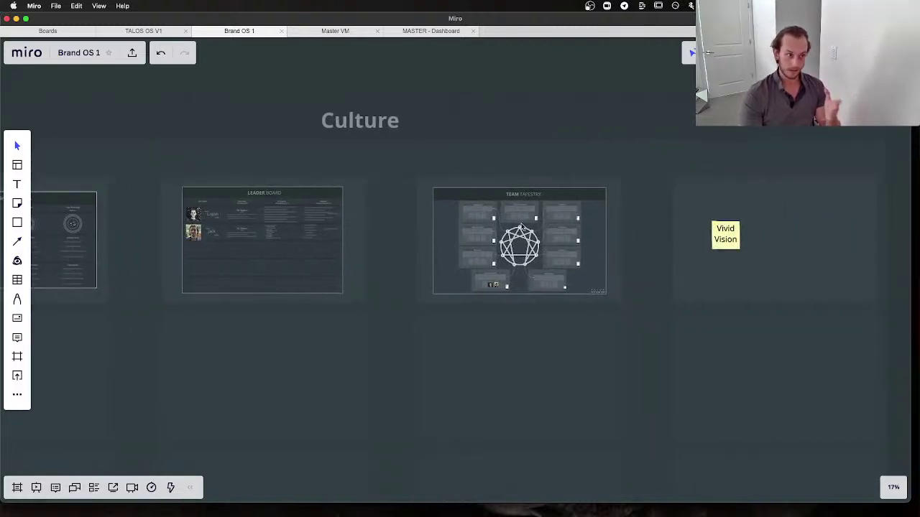
scroll(523, 228, "left", 8)
scroll(393, 239, "up", 5)
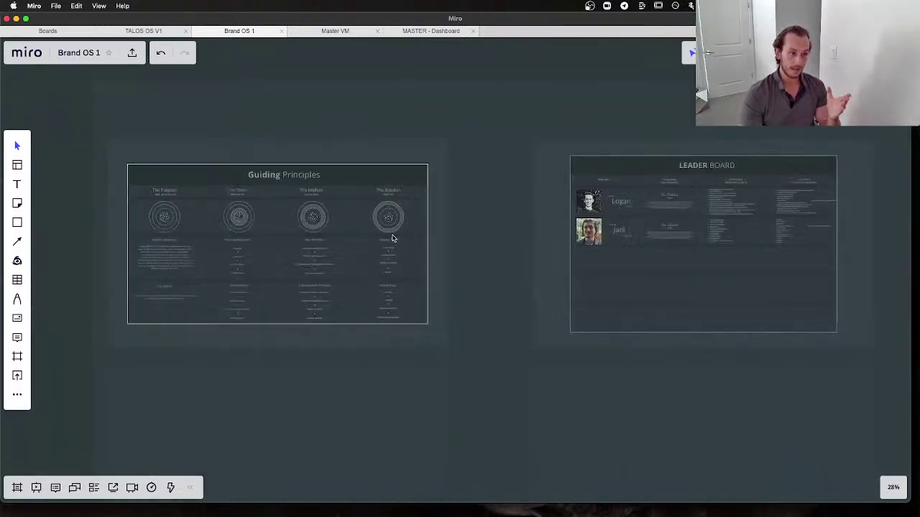
scroll(393, 238, "left", 1)
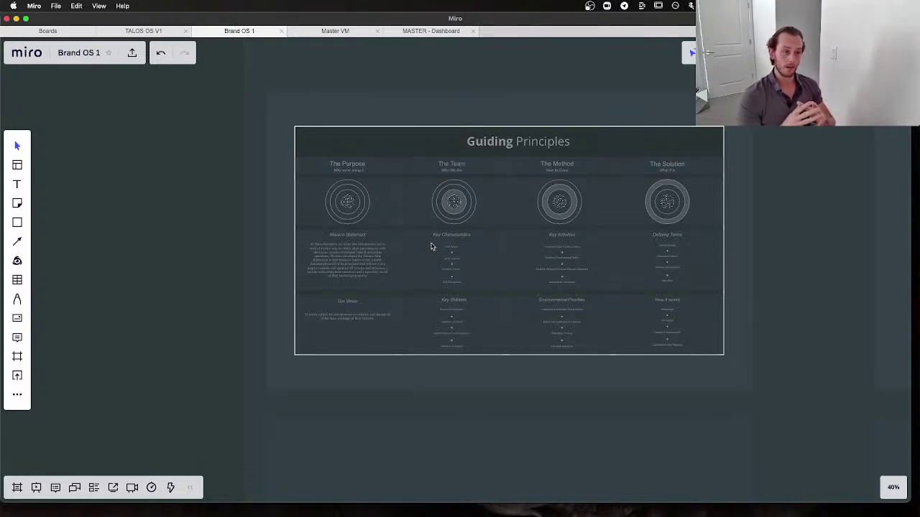
scroll(431, 247, "up", 5)
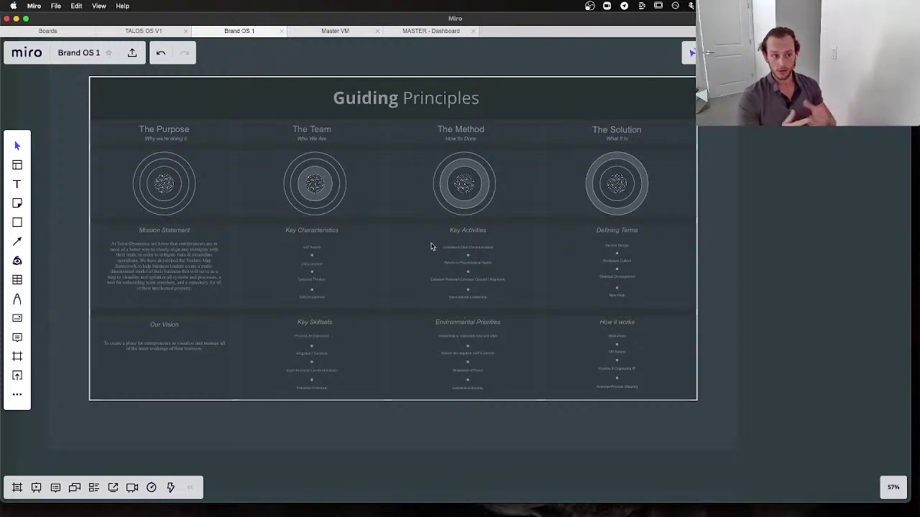
scroll(434, 243, "up", 3)
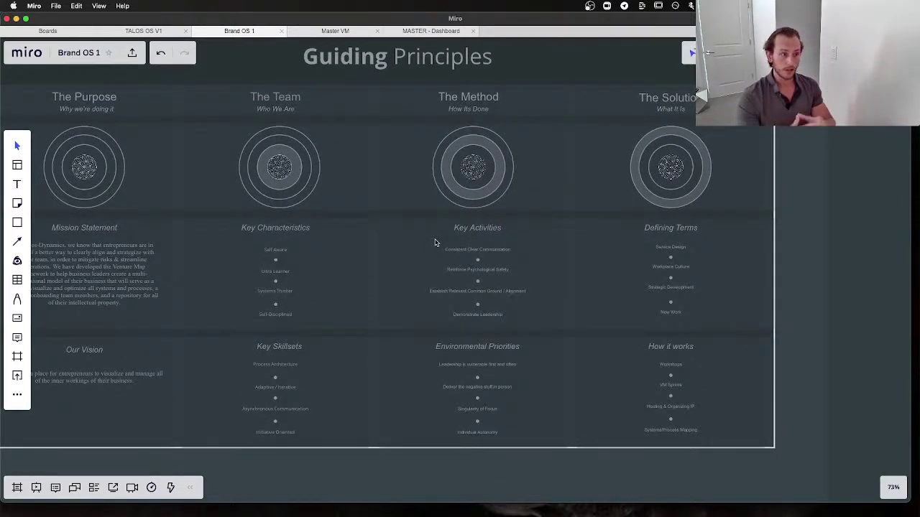
scroll(434, 242, "left", 5)
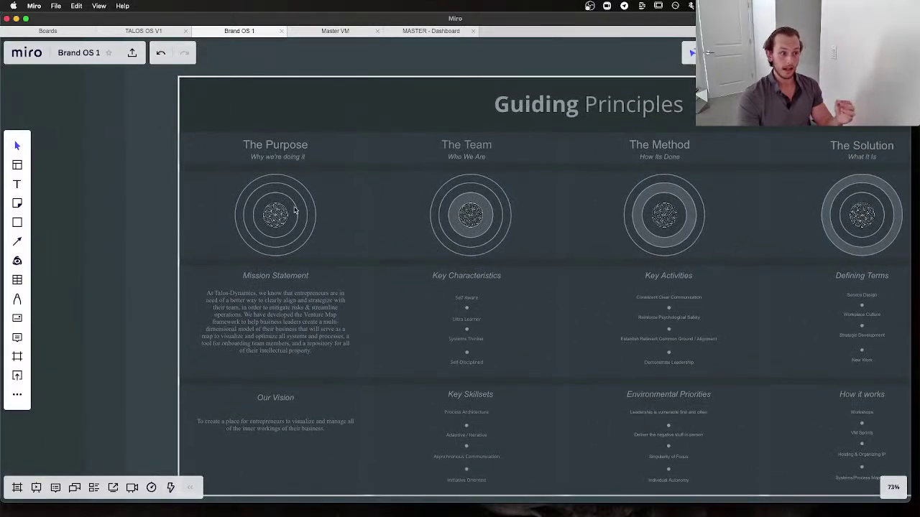
scroll(294, 210, "up", 5)
scroll(294, 211, "left", 4)
scroll(294, 211, "up", 3)
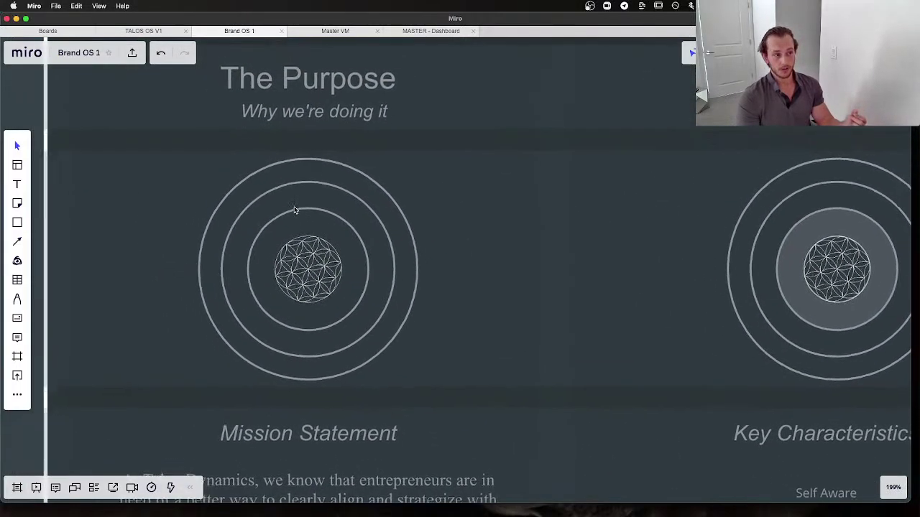
scroll(294, 210, "left", 2)
scroll(294, 211, "up", 1)
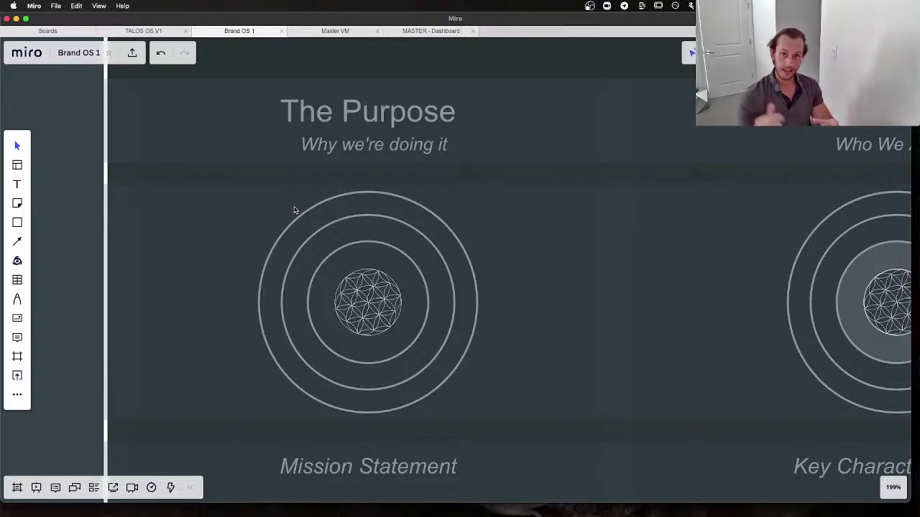
scroll(294, 211, "right", 2)
scroll(294, 211, "up", 1)
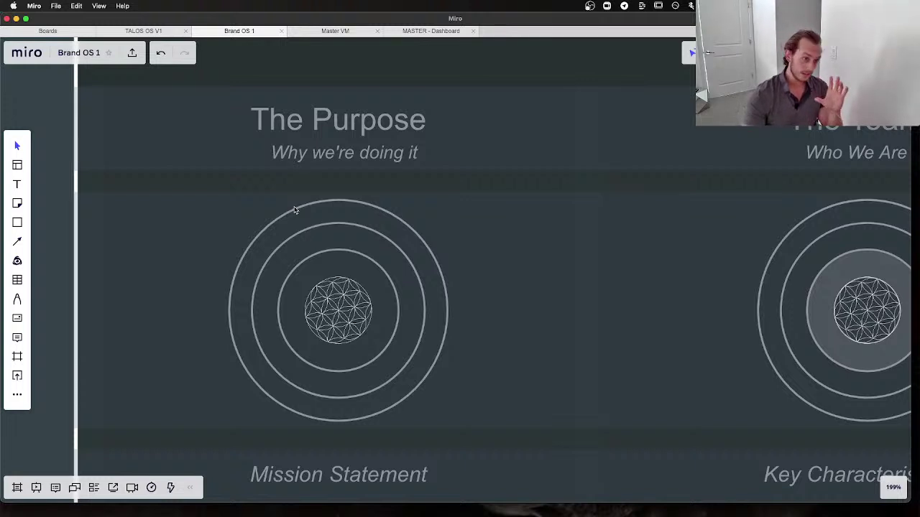
scroll(294, 211, "right", 2)
scroll(294, 210, "down", 1)
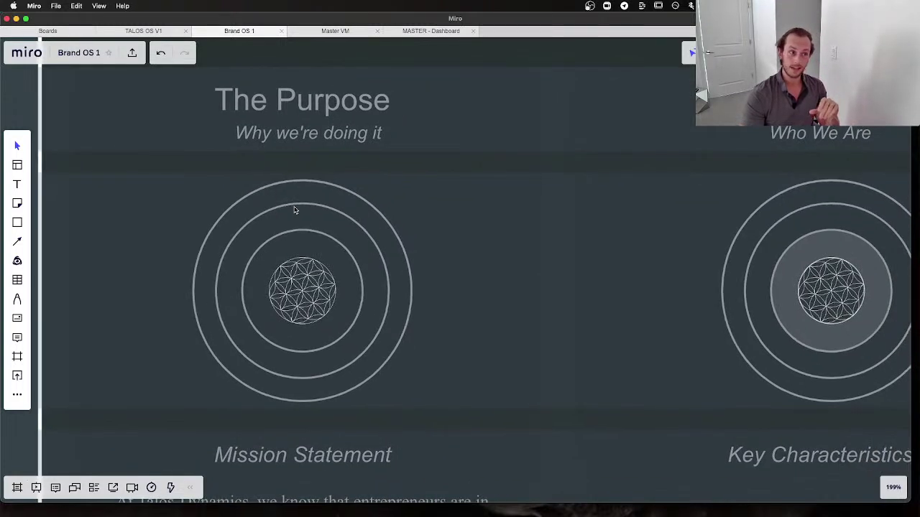
scroll(294, 210, "left", 1)
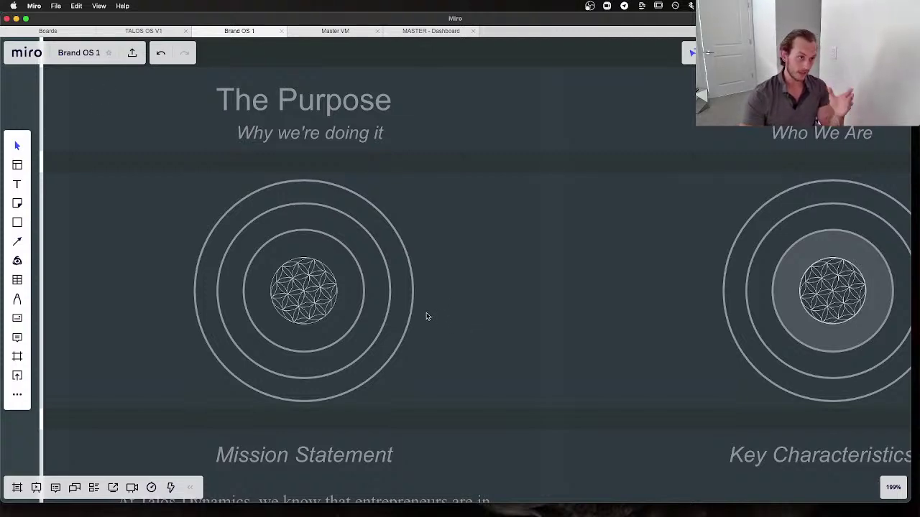
scroll(426, 317, "down", 5)
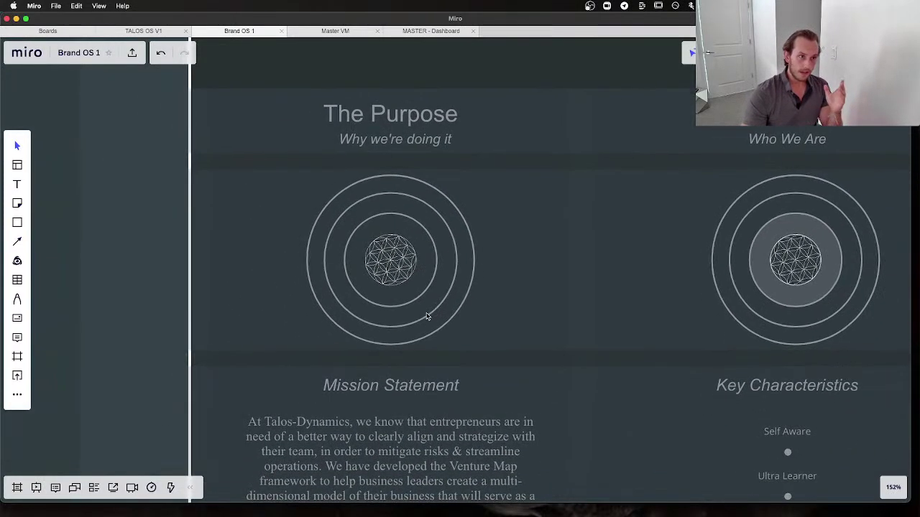
scroll(426, 316, "down", 2)
scroll(426, 316, "up", 5)
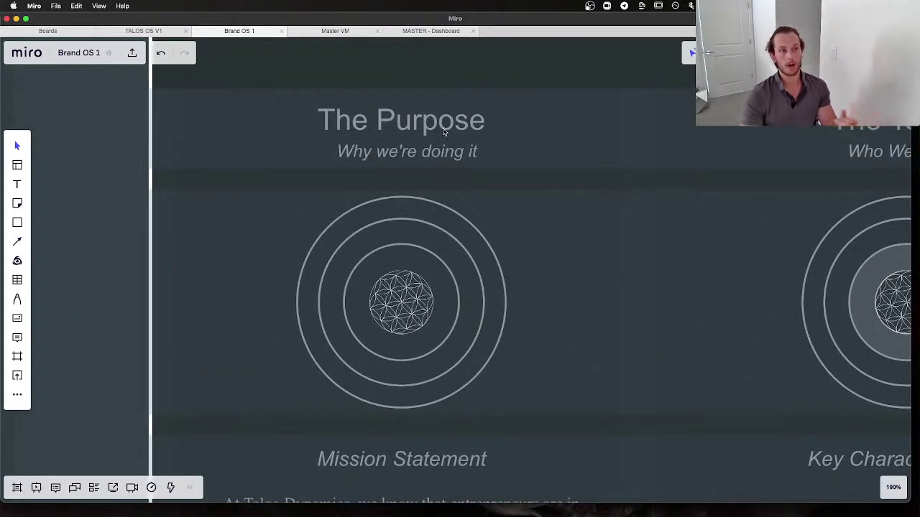
scroll(405, 316, "up", 5)
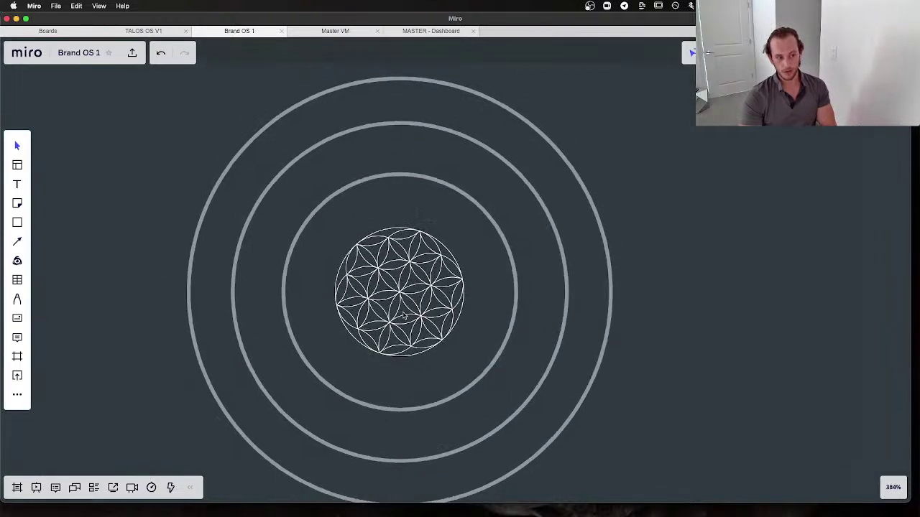
scroll(405, 316, "down", 5)
scroll(404, 316, "down", 8)
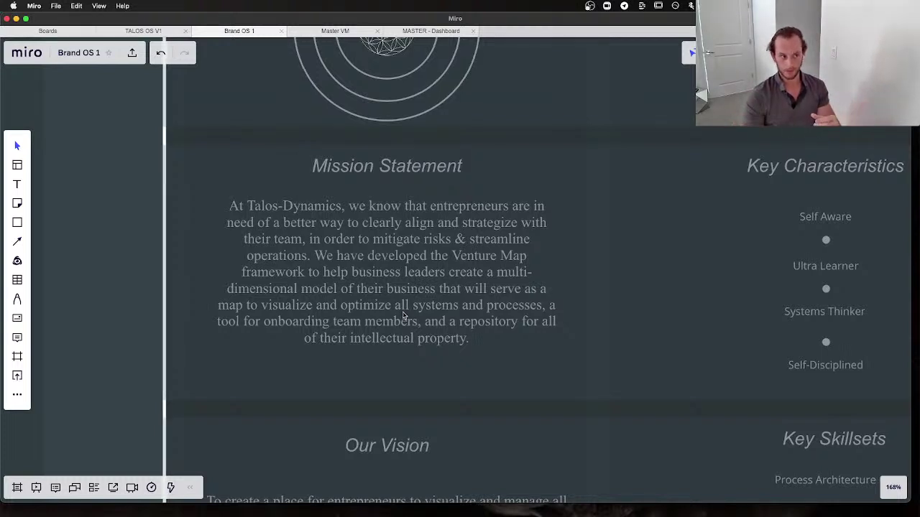
scroll(377, 274, "up", 5)
scroll(377, 274, "right", 4)
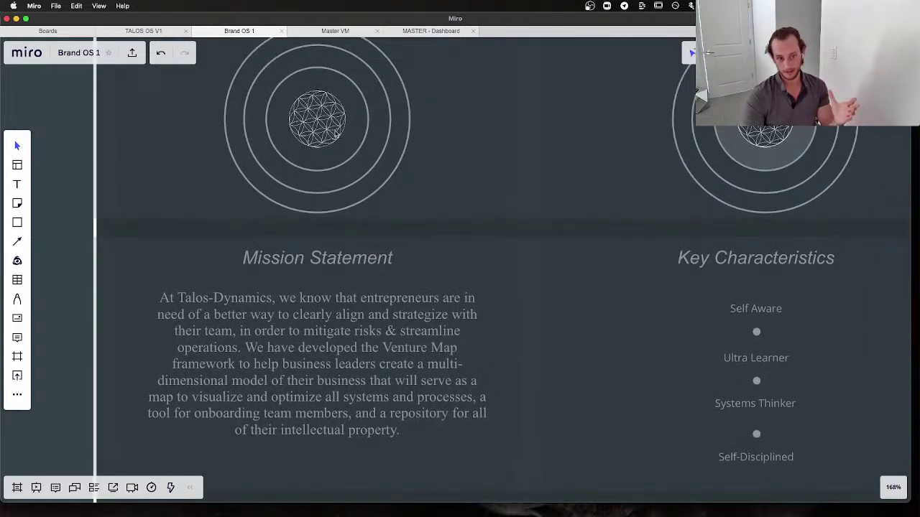
scroll(335, 133, "down", 3)
scroll(334, 134, "right", 1)
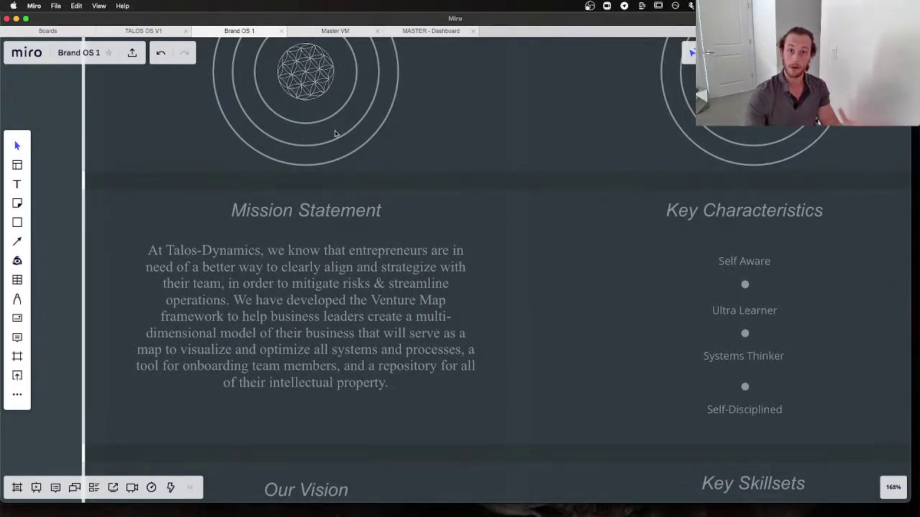
scroll(335, 134, "down", 2)
scroll(335, 134, "left", 2)
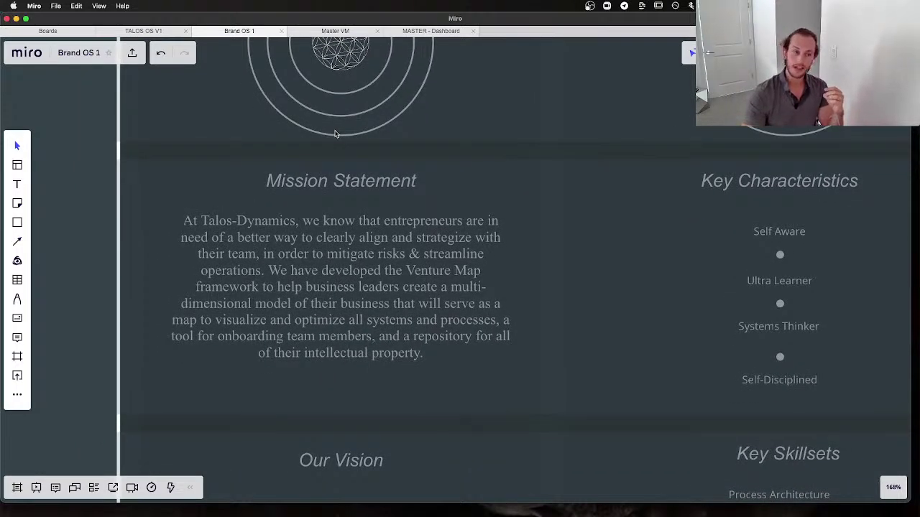
scroll(335, 134, "up", 4)
scroll(335, 134, "left", 1)
scroll(335, 133, "down", 2)
scroll(335, 134, "left", 2)
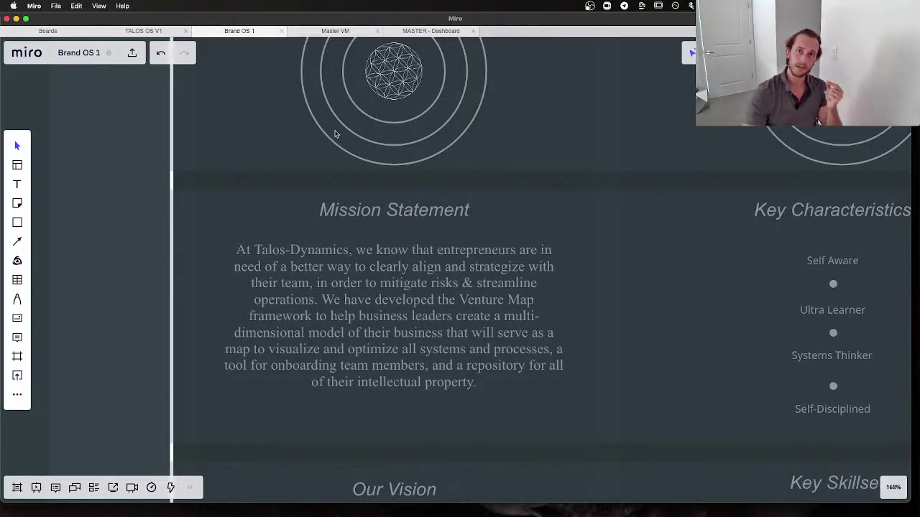
scroll(335, 134, "down", 3)
scroll(335, 134, "left", 1)
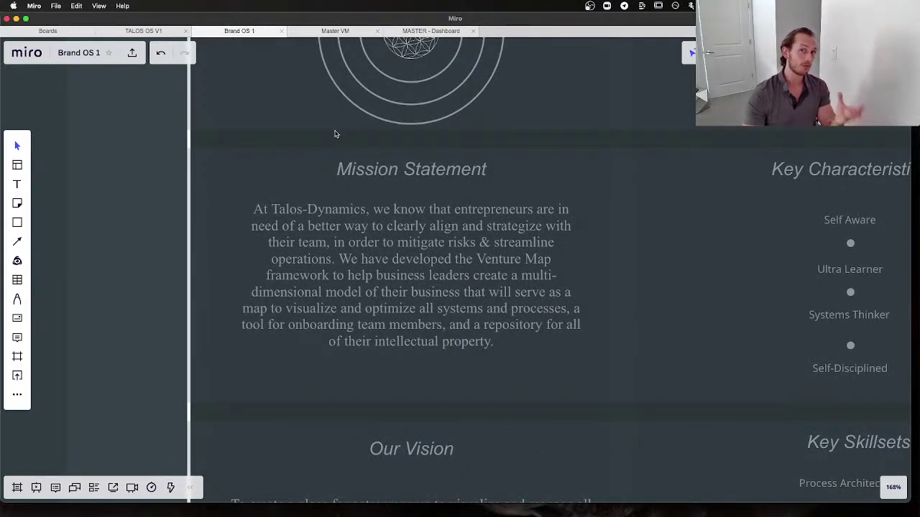
scroll(335, 133, "down", 2)
scroll(335, 134, "right", 1)
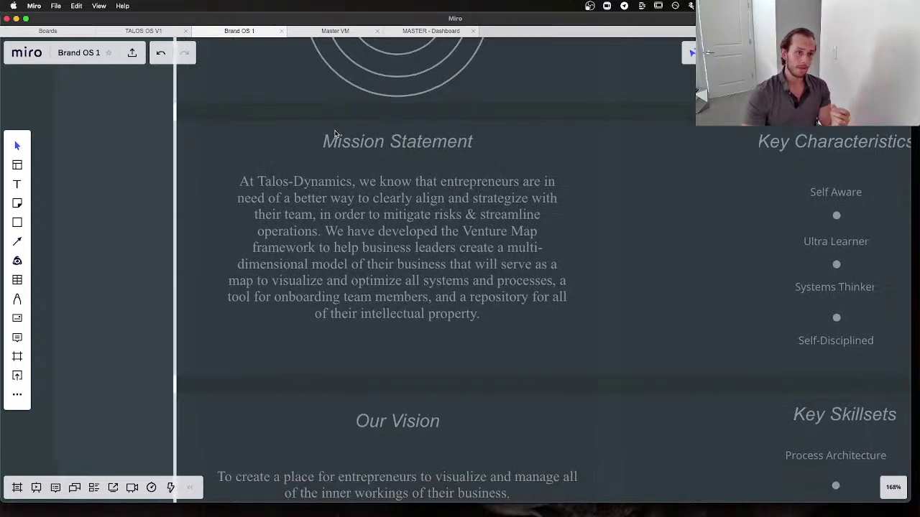
scroll(335, 134, "up", 1)
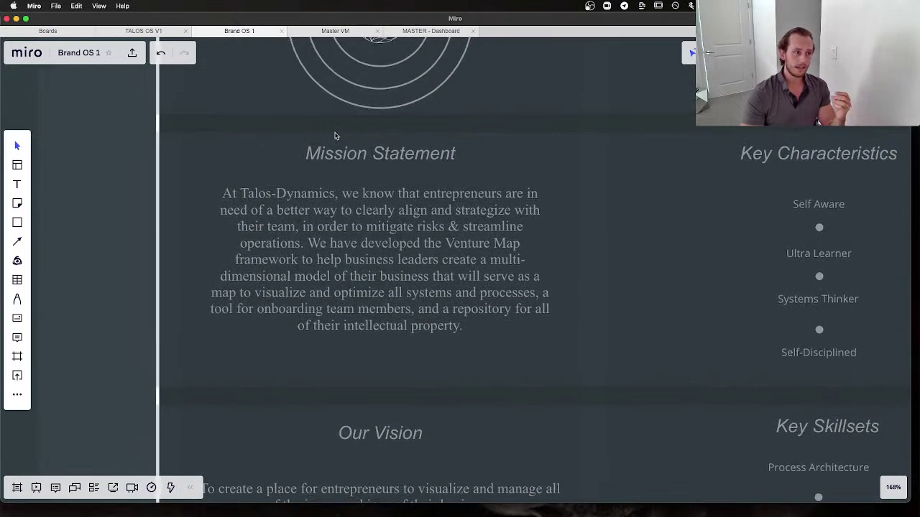
scroll(384, 178, "up", 5)
scroll(388, 184, "down", 3)
scroll(388, 184, "left", 3)
mouse_move(451, 113)
left_mouse_down()
mouse_move(472, 113)
mouse_move(457, 113)
left_mouse_up()
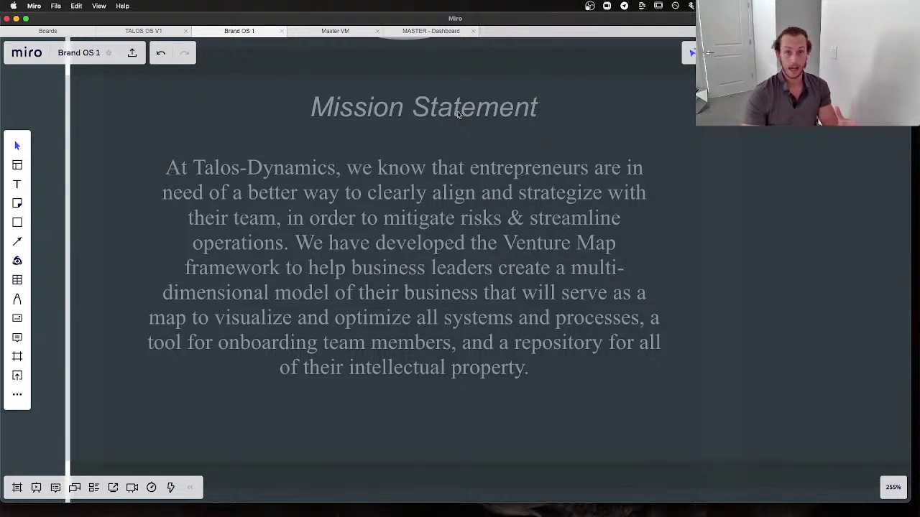
scroll(457, 115, "up", 2)
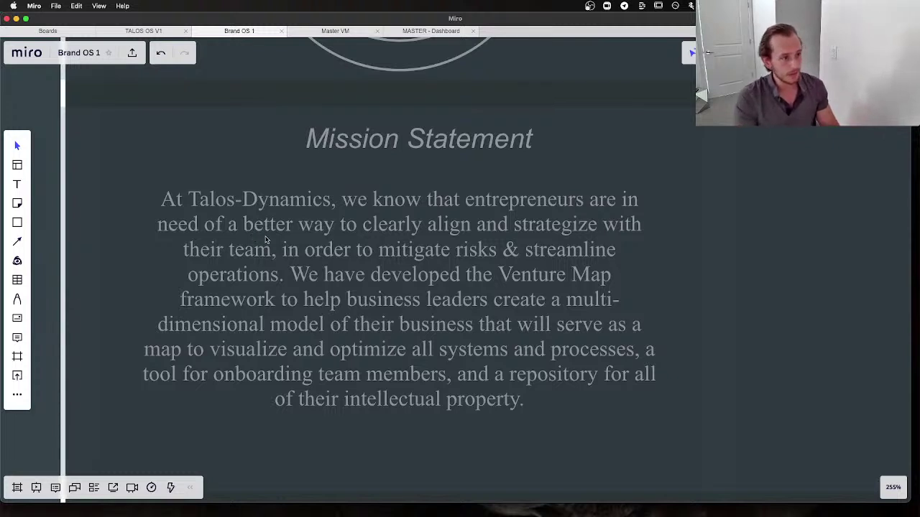
left_click(269, 242)
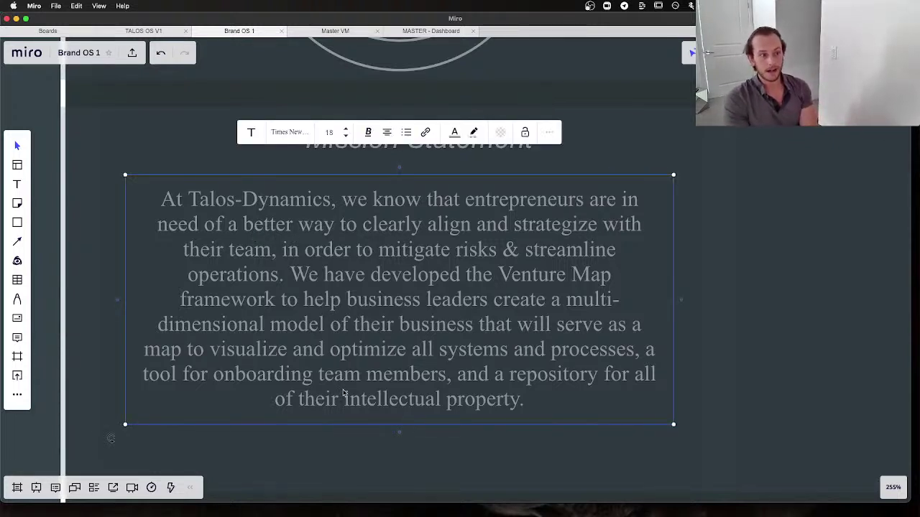
left_click(827, 391)
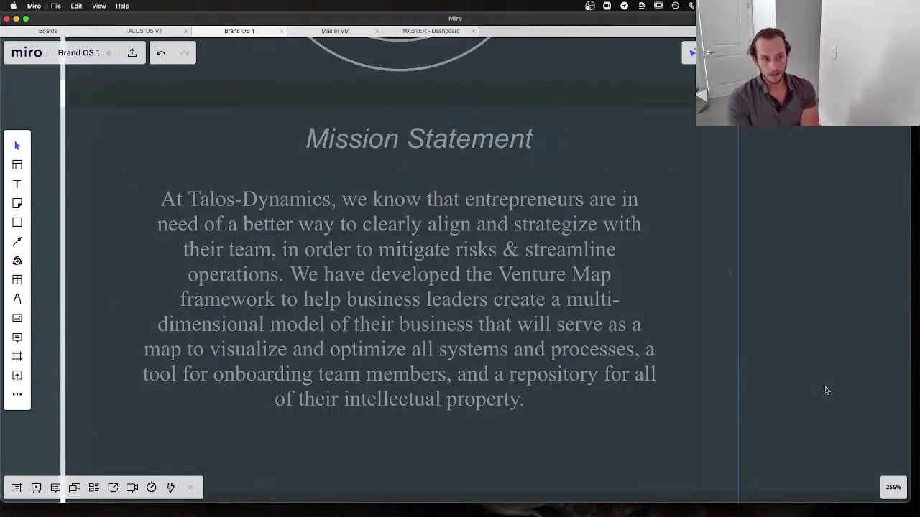
scroll(827, 391, "down", 1)
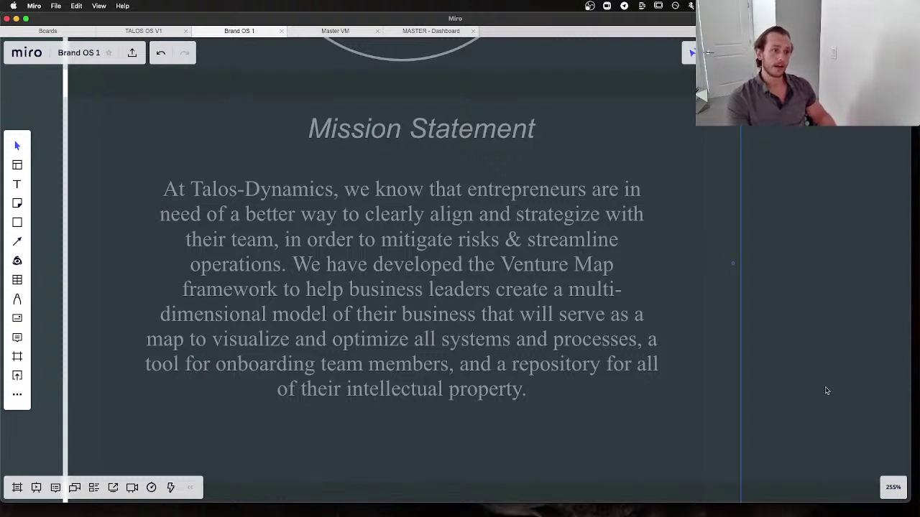
scroll(826, 391, "down", 2)
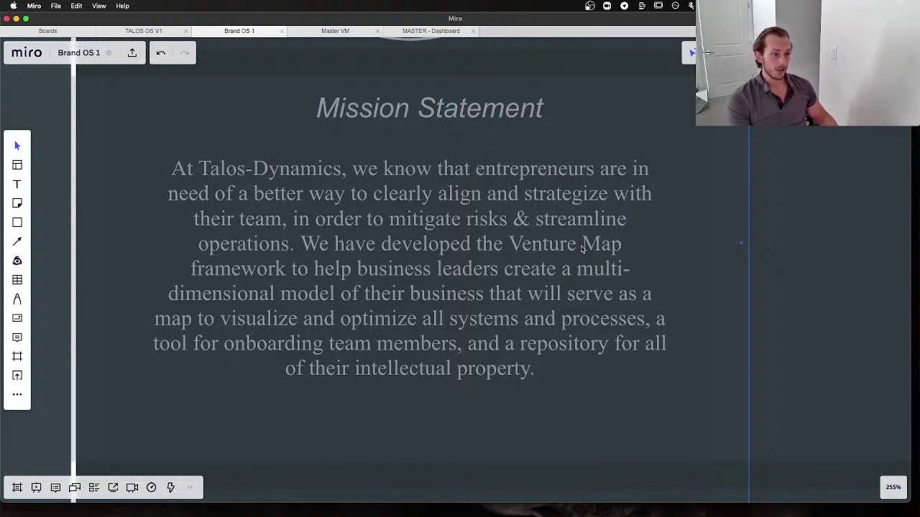
scroll(582, 248, "down", 2)
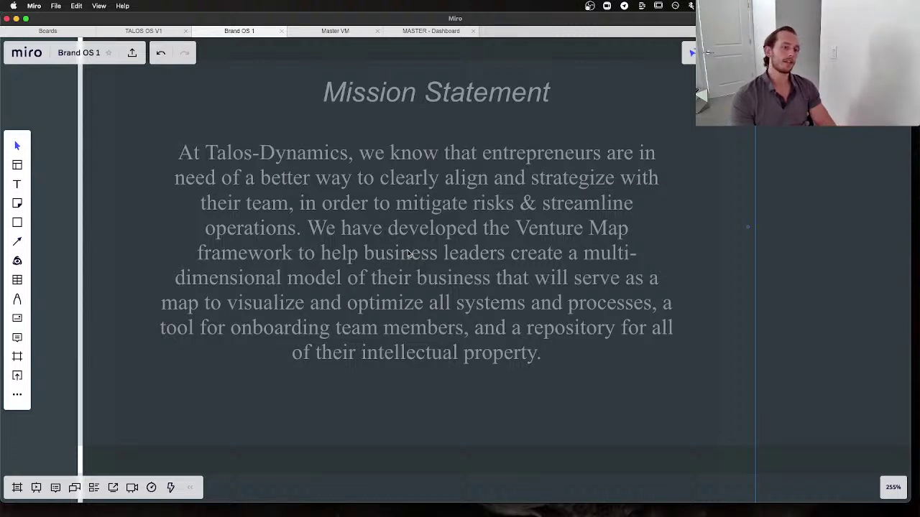
scroll(408, 254, "down", 2)
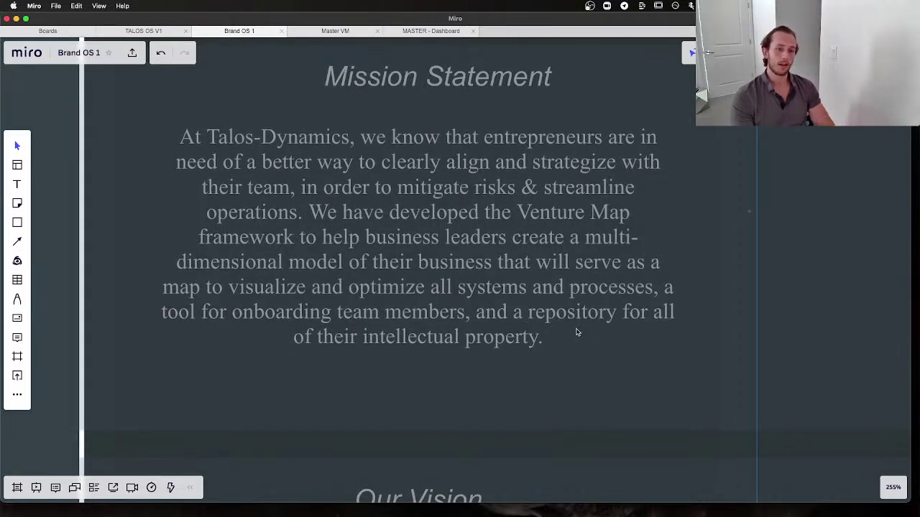
scroll(576, 332, "down", 5)
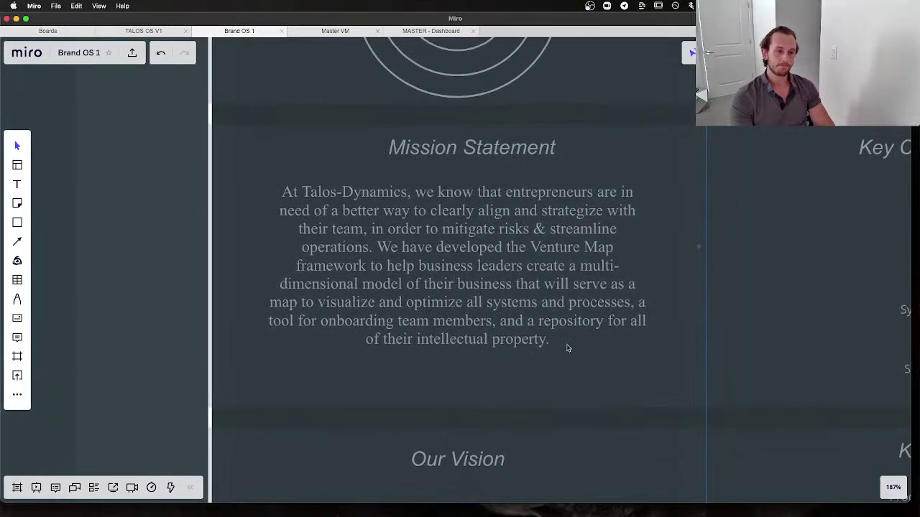
scroll(567, 348, "down", 3)
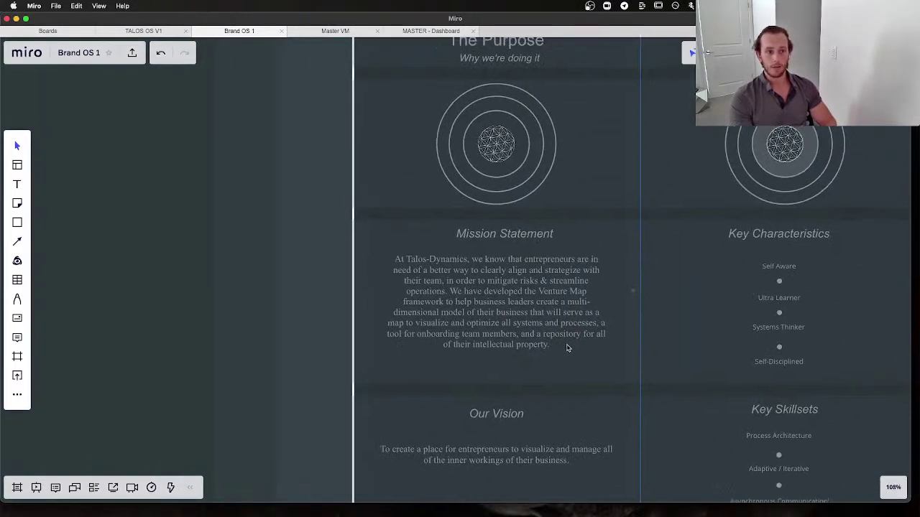
scroll(567, 348, "up", 1)
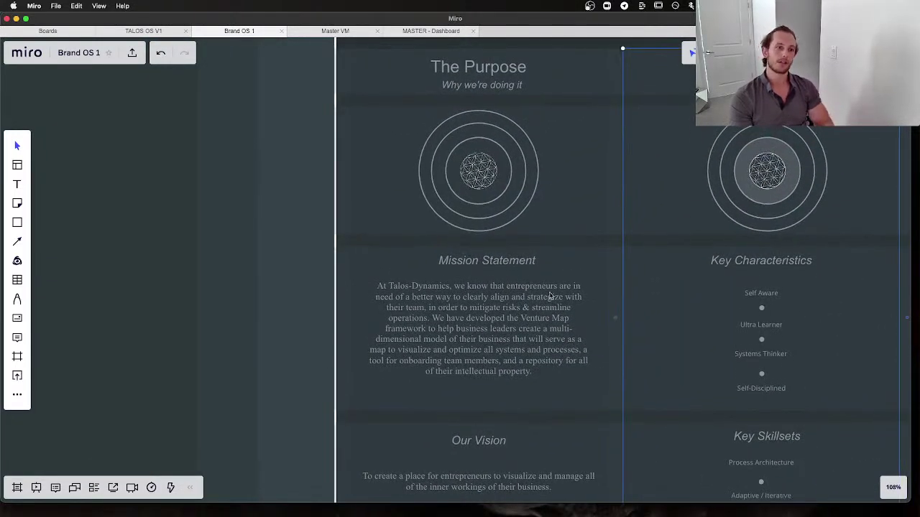
scroll(550, 295, "up", 3)
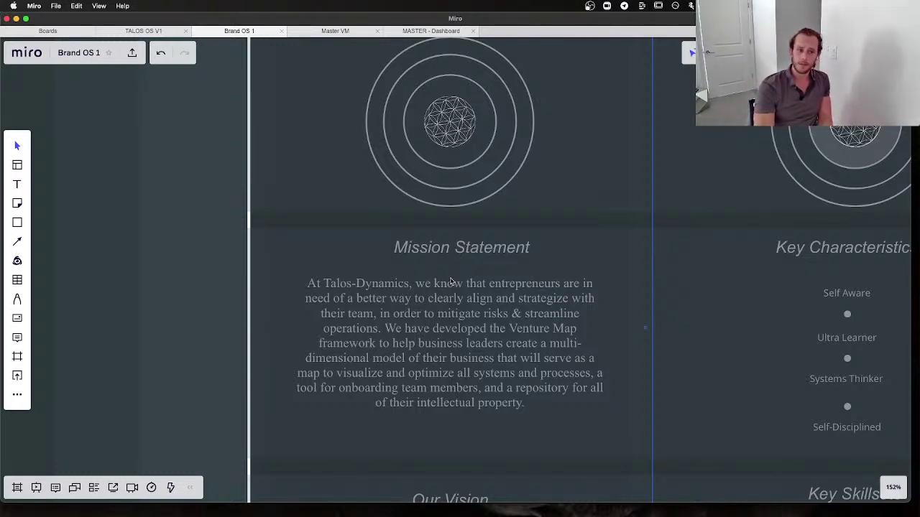
scroll(450, 281, "up", 5)
scroll(450, 281, "down", 3)
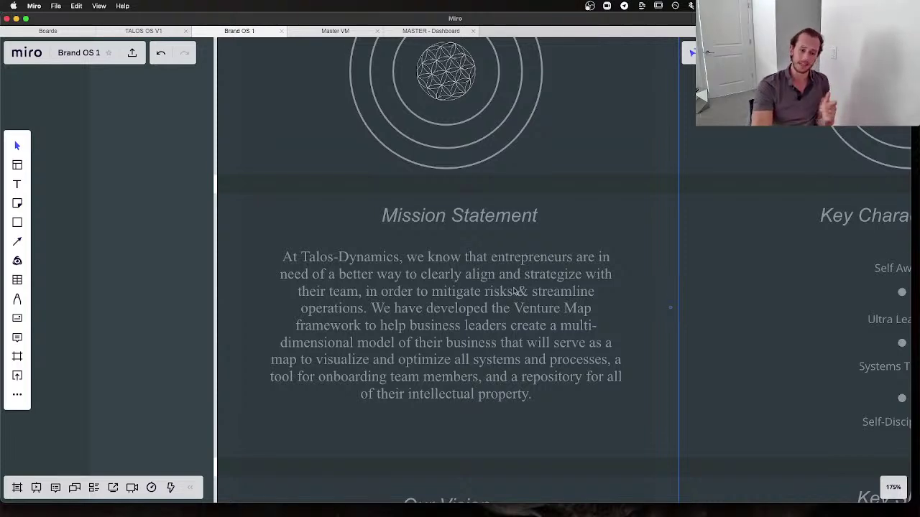
scroll(513, 288, "down", 3)
scroll(514, 289, "right", 2)
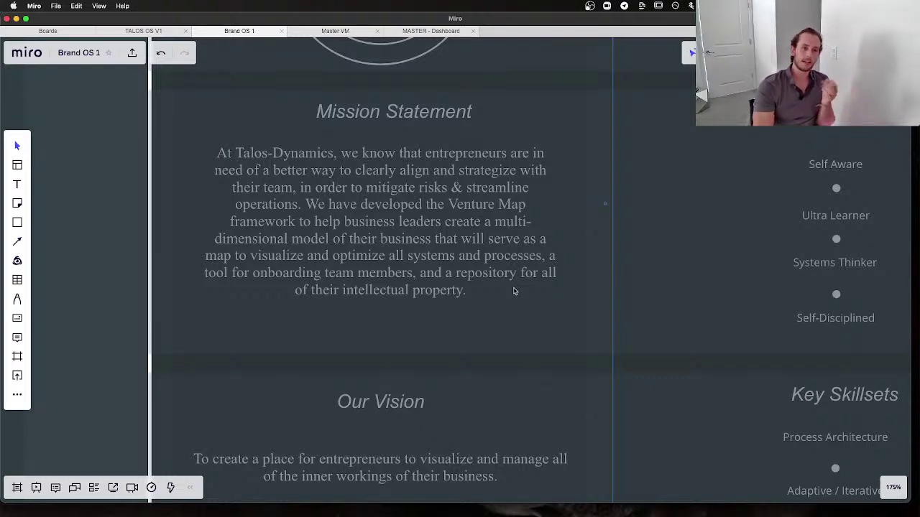
scroll(513, 291, "down", 5)
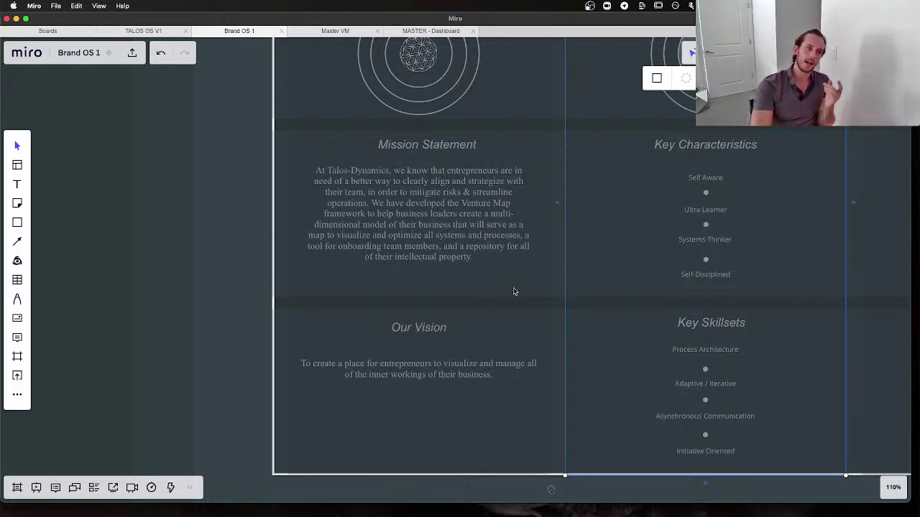
scroll(513, 291, "up", 5)
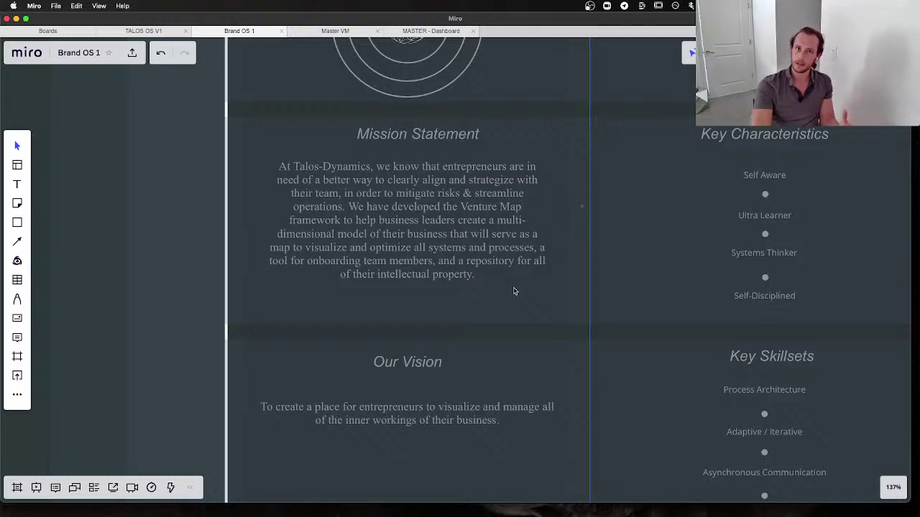
scroll(570, 234, "down", 5)
On the TALOS OS V1 board, pan to Reference Material and select the cave-painting image
left_click(573, 235)
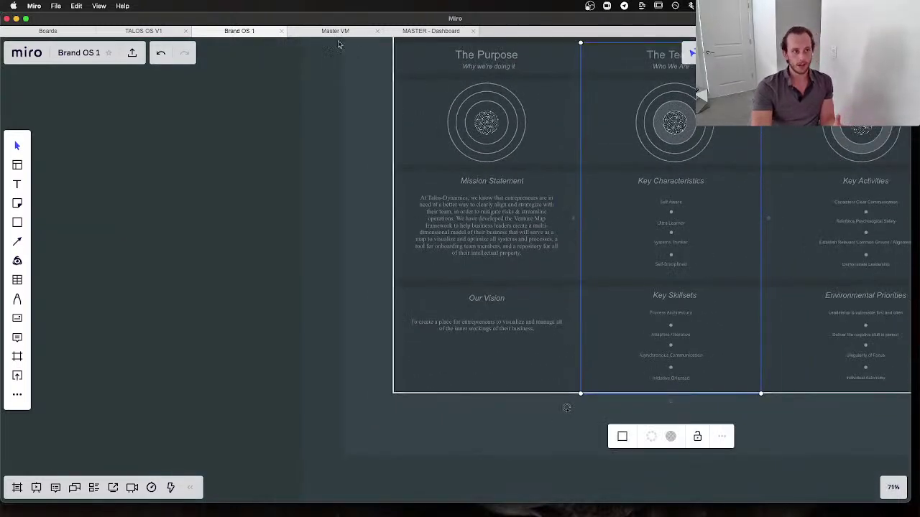
left_click(141, 30)
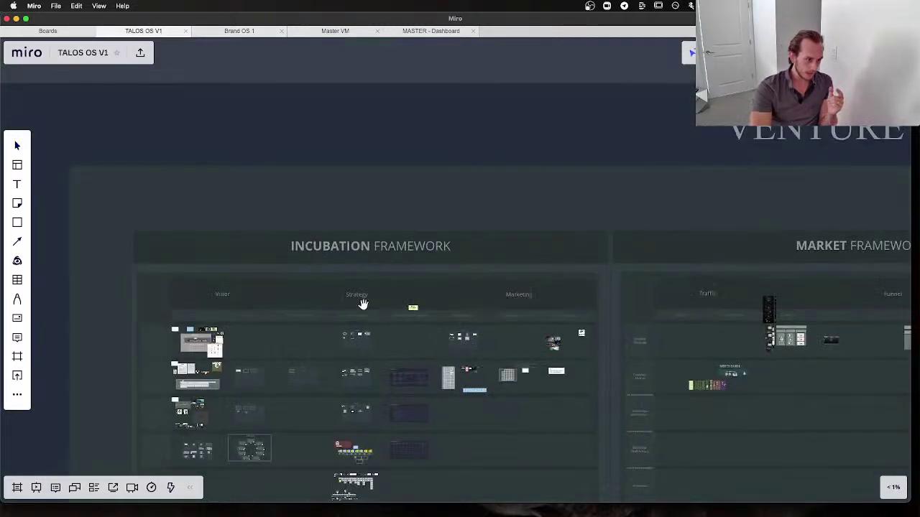
scroll(363, 305, "down", 4)
scroll(363, 305, "down", 3)
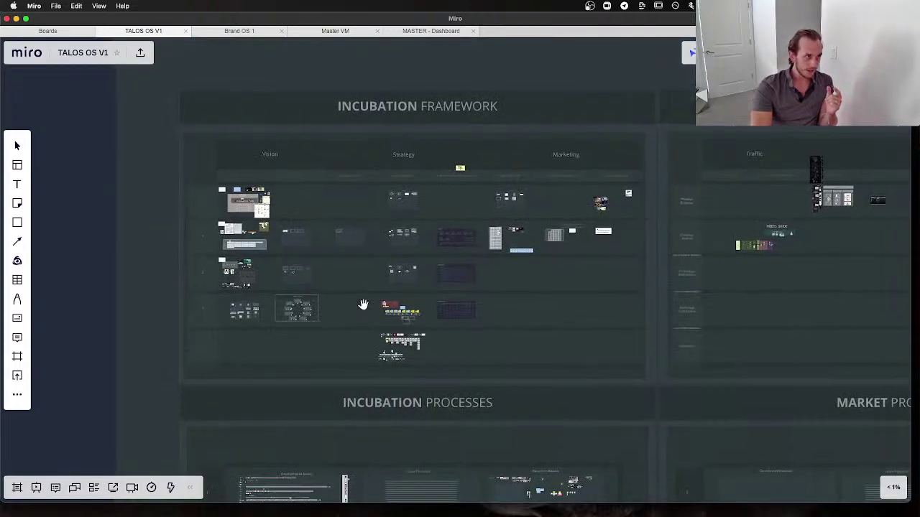
scroll(363, 305, "down", 7)
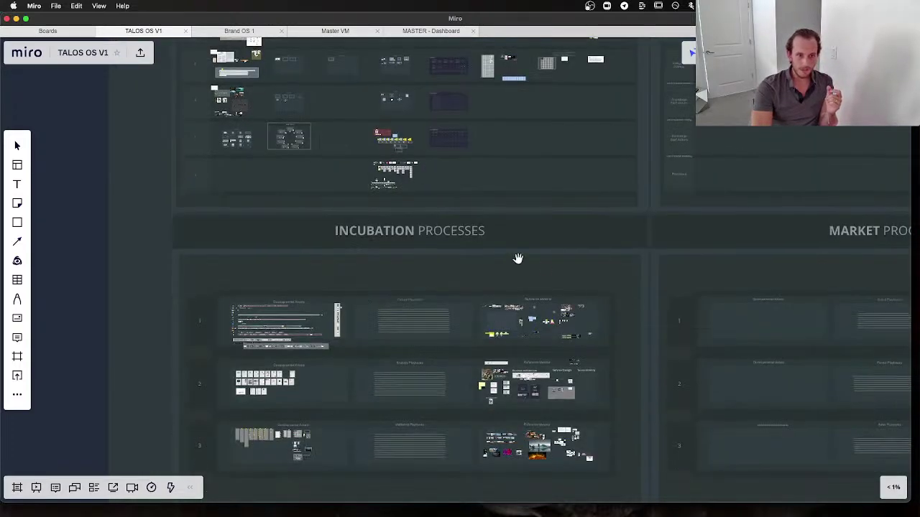
scroll(497, 210, "up", 1)
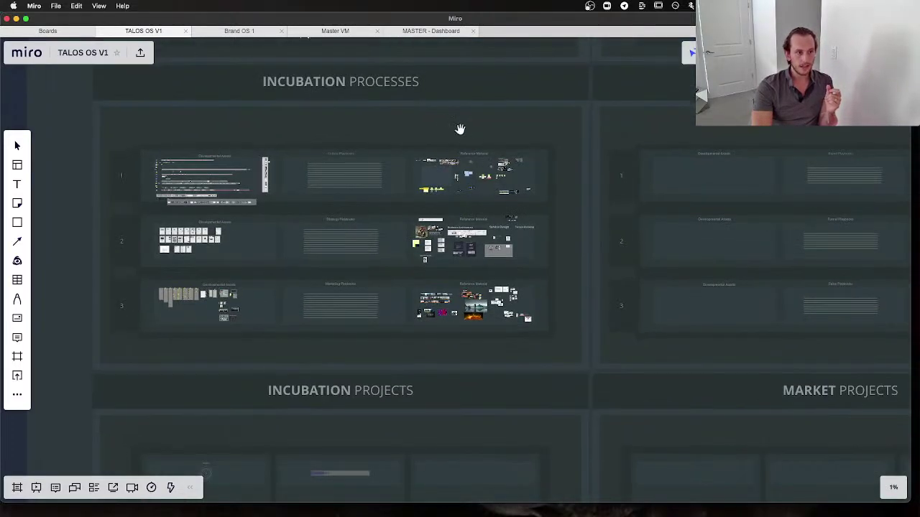
scroll(496, 283, "up", 10)
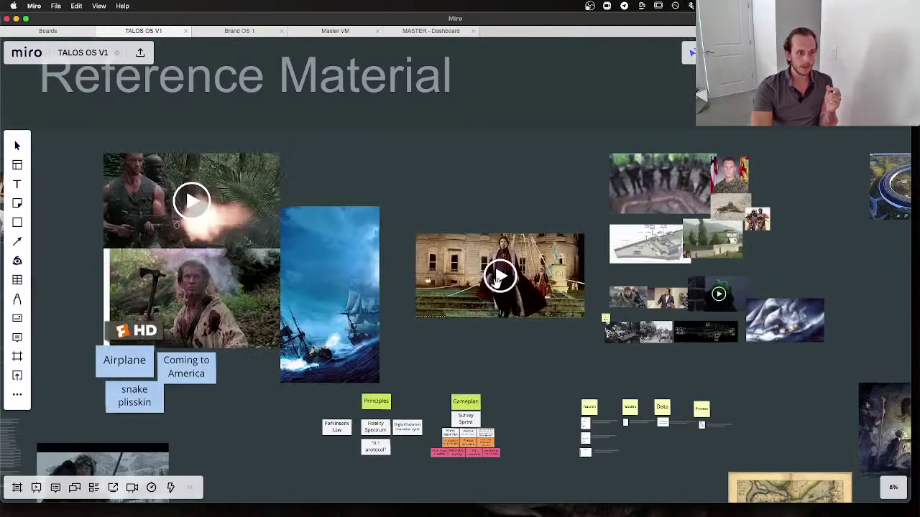
scroll(498, 280, "left", 5)
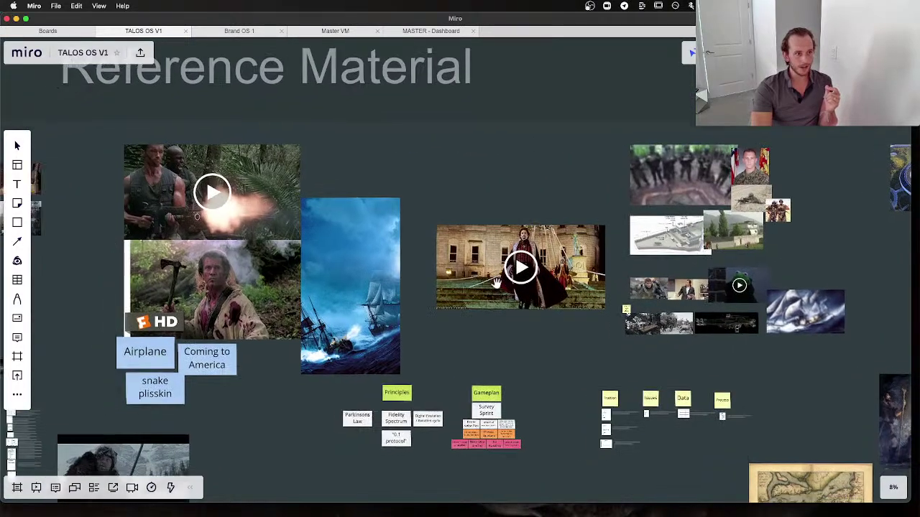
scroll(496, 283, "down", 5)
scroll(496, 283, "right", 4)
scroll(496, 282, "down", 2)
scroll(497, 287, "down", 5)
scroll(719, 189, "up", 15)
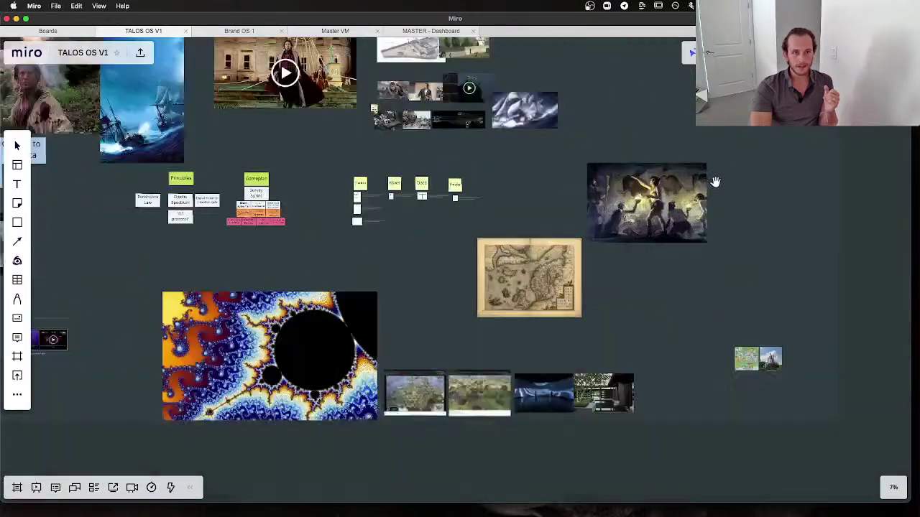
scroll(486, 230, "right", 1)
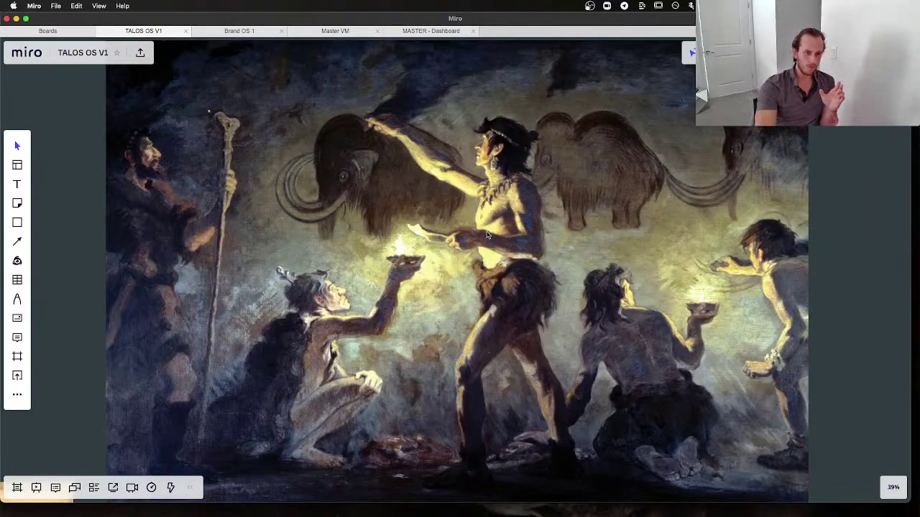
left_click(487, 232)
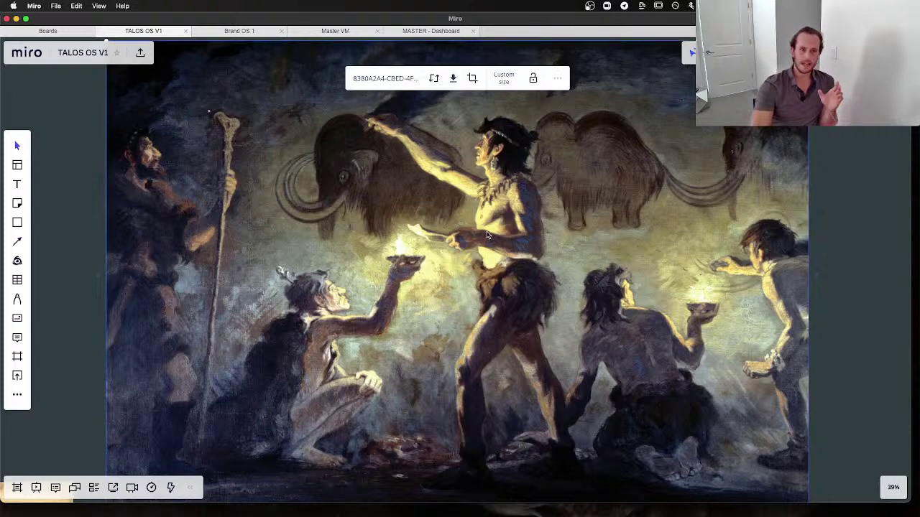
Return to the Brand OS 1 board and paste the cave-painting image
left_click(432, 33)
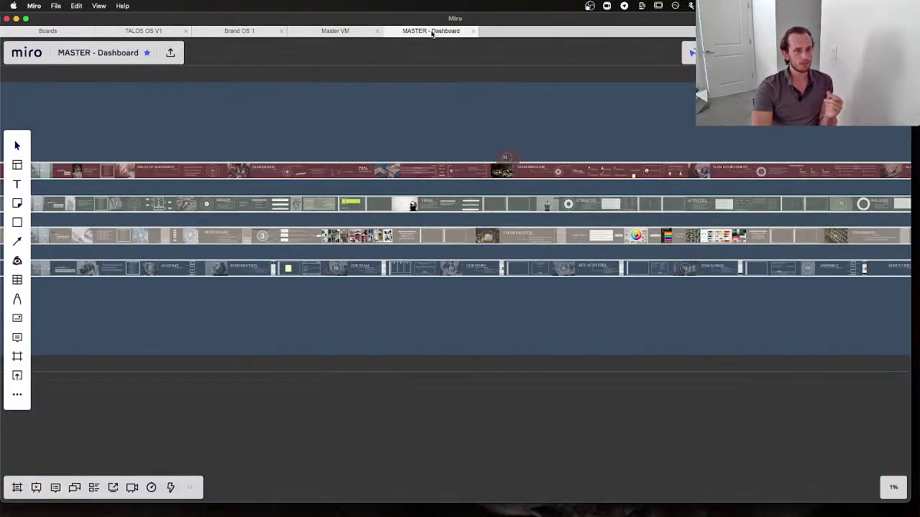
left_click(341, 31)
left_click(260, 31)
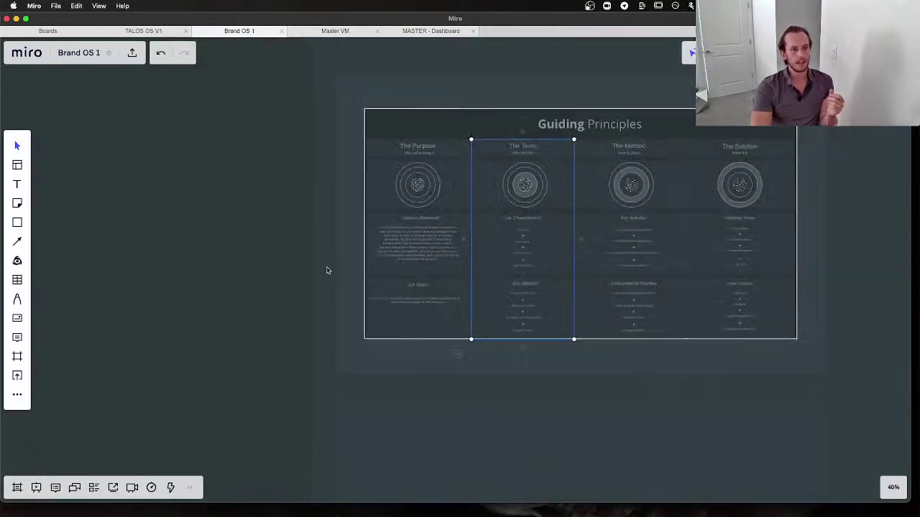
scroll(327, 271, "down", 5)
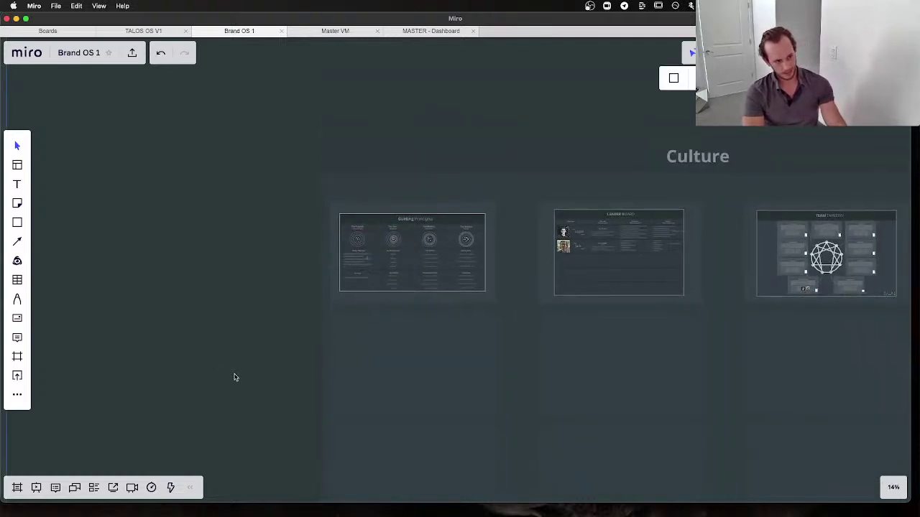
key("super+v")
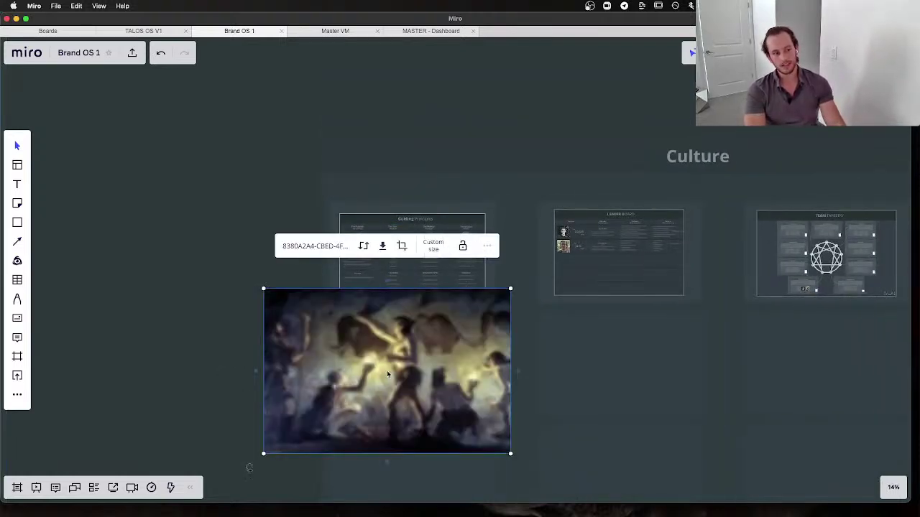
Move the cave image under Guiding Principles, shrink it, and centre it below the board
mouse_move(381, 372)
left_mouse_down()
mouse_move(360, 345)
mouse_move(362, 327)
left_mouse_up()
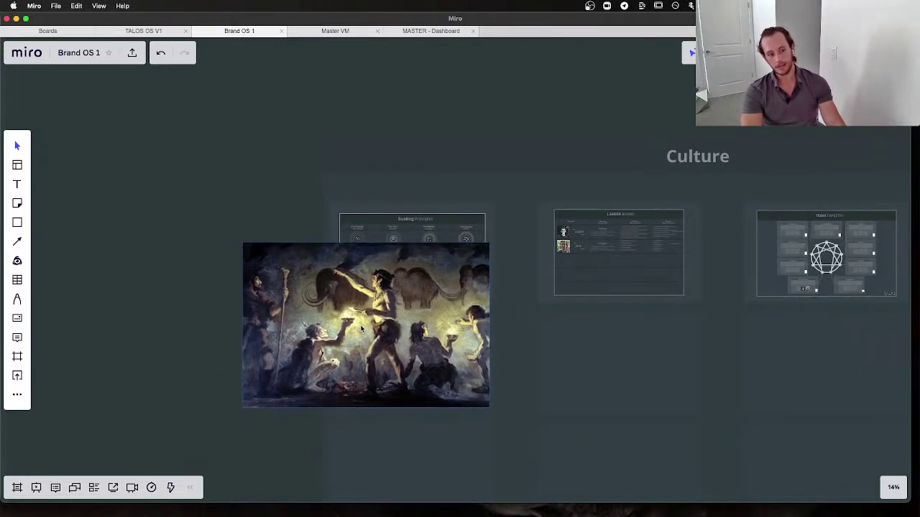
left_click_drag(242, 242, 361, 321)
scroll(365, 325, "up", 3)
scroll(474, 367, "up", 3)
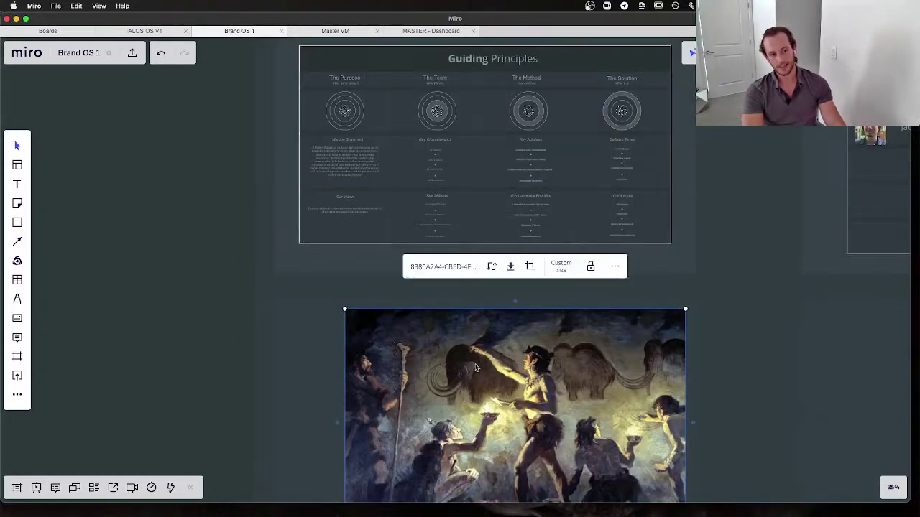
scroll(467, 368, "down", 3)
scroll(460, 369, "right", 2)
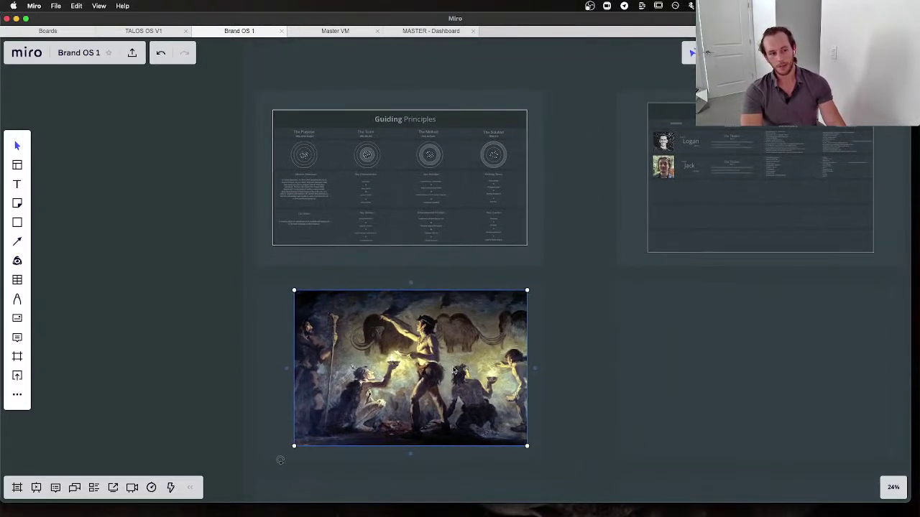
left_click_drag(457, 371, 445, 374)
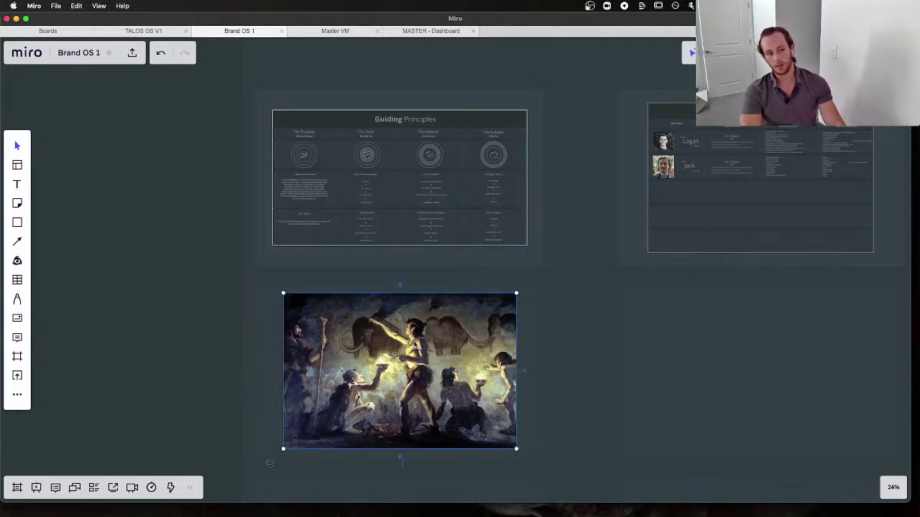
left_click(217, 223)
scroll(381, 119, "up", 3)
scroll(381, 118, "up", 6)
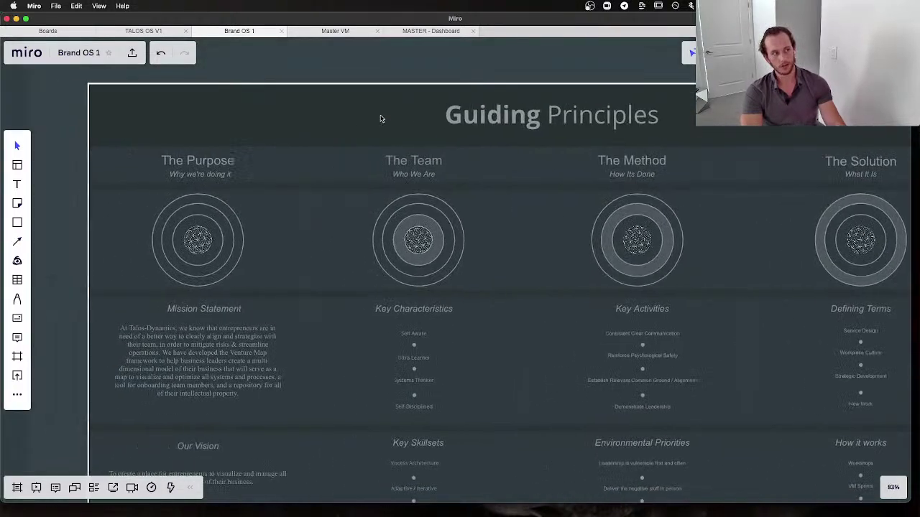
scroll(327, 242, "up", 2)
scroll(327, 241, "up", 3)
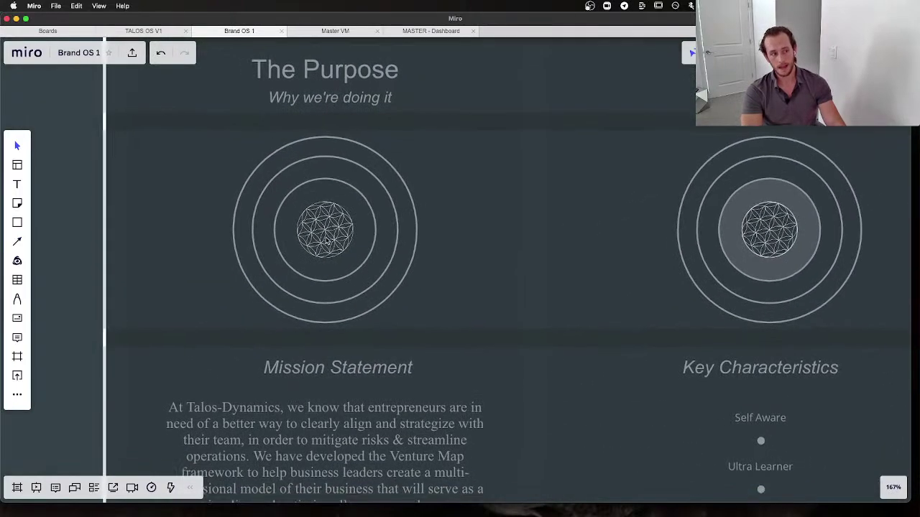
scroll(327, 243, "up", 1)
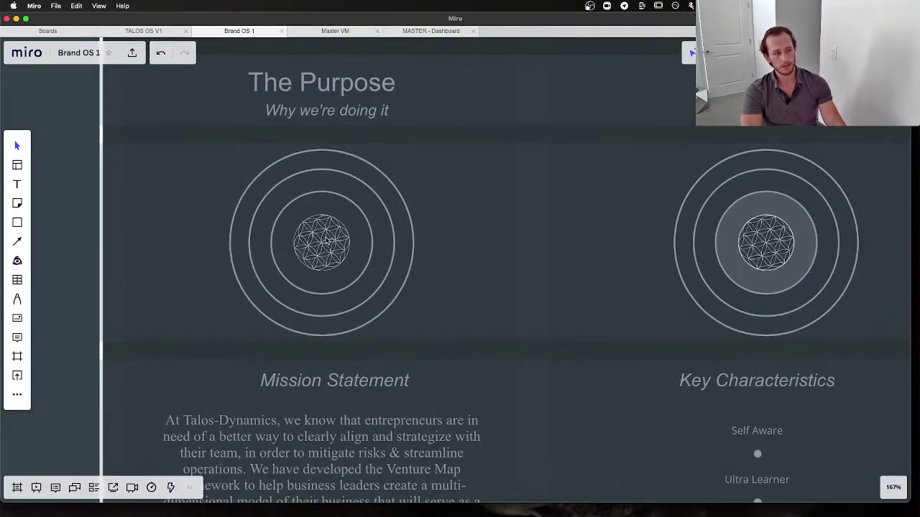
scroll(327, 242, "down", 10)
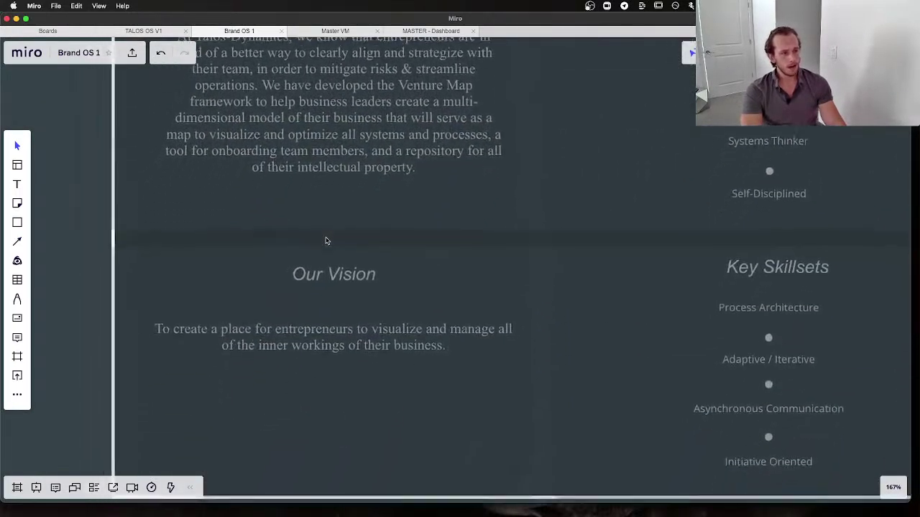
scroll(325, 241, "down", 1)
scroll(292, 308, "up", 5)
scroll(293, 309, "down", 2)
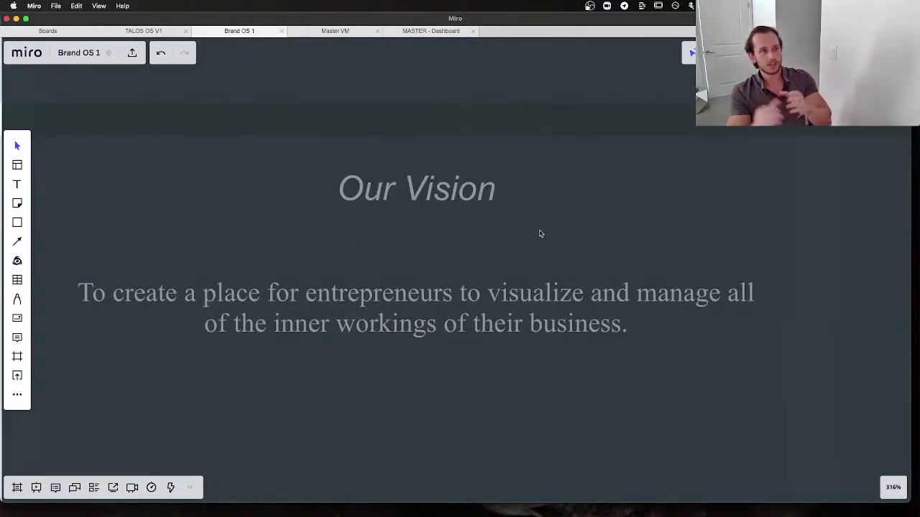
Open the MASTER - Dashboard board and pan through the Vision frame examples
left_click(345, 33)
left_click(455, 34)
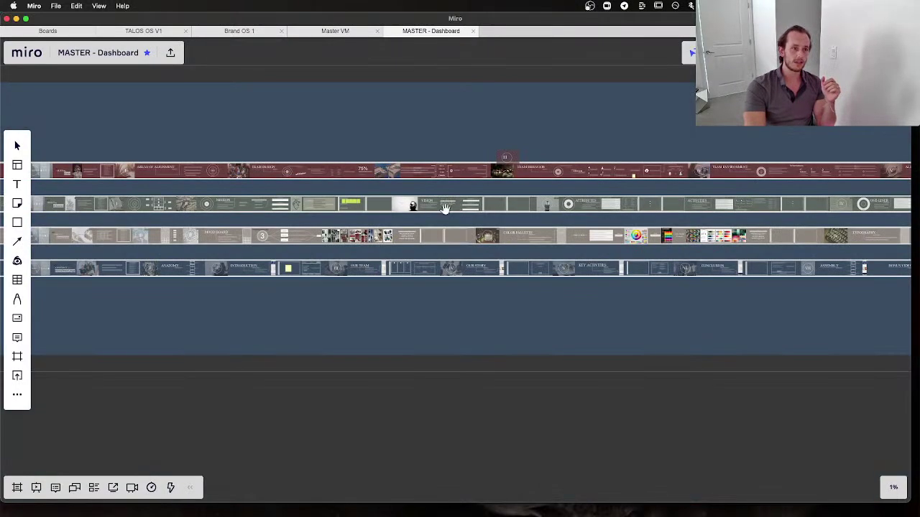
scroll(445, 209, "up", 5)
scroll(242, 201, "left", 3)
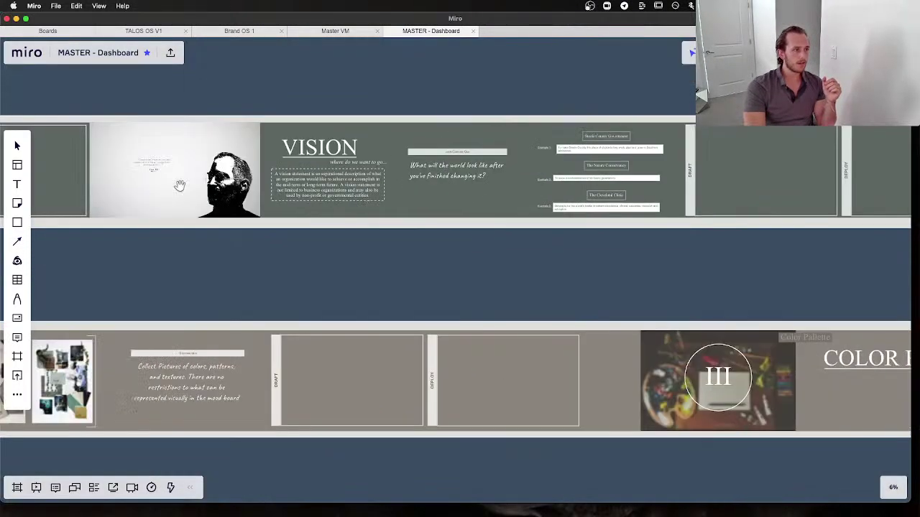
scroll(179, 186, "up", 10)
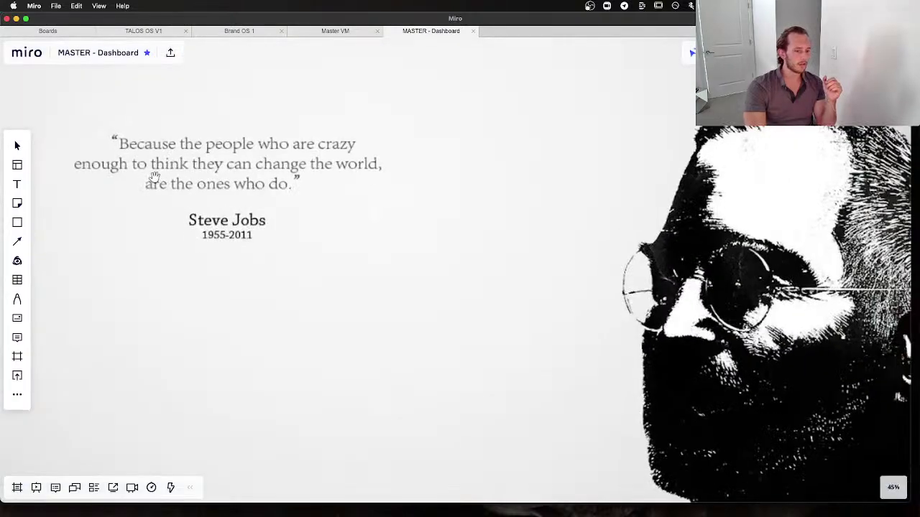
scroll(154, 177, "down", 1)
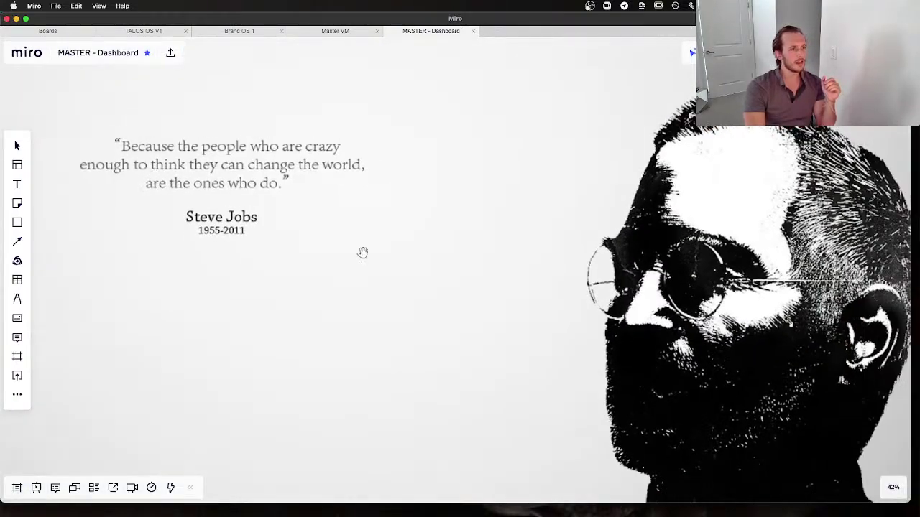
scroll(362, 252, "down", 3)
scroll(362, 252, "right", 10)
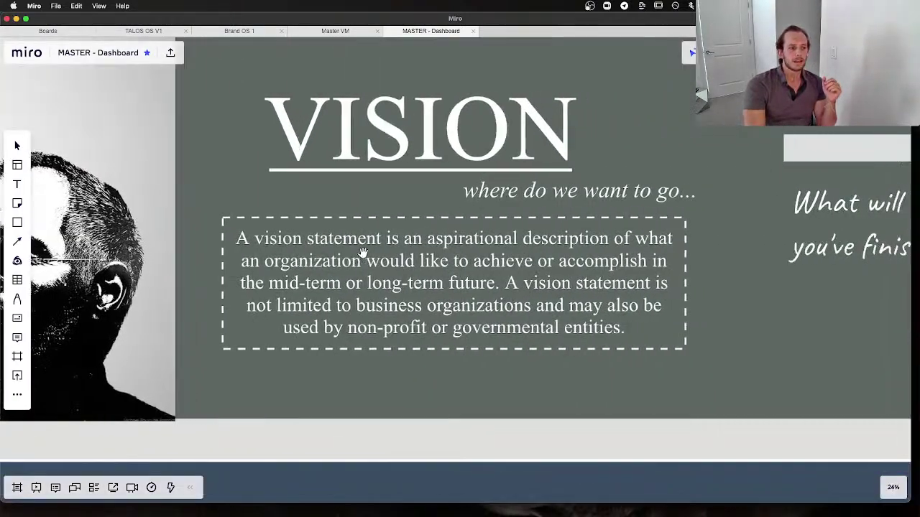
scroll(362, 252, "right", 8)
scroll(362, 253, "left", 3)
scroll(362, 252, "down", 1)
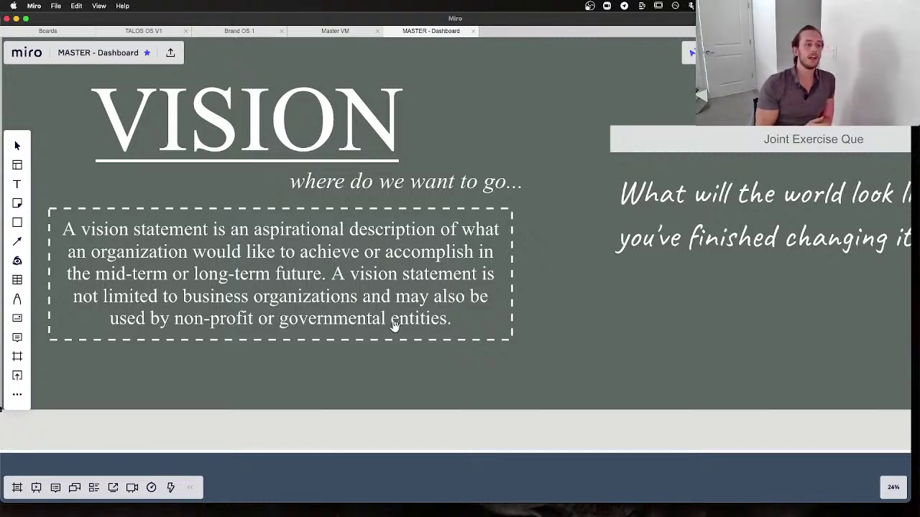
scroll(395, 327, "down", 5)
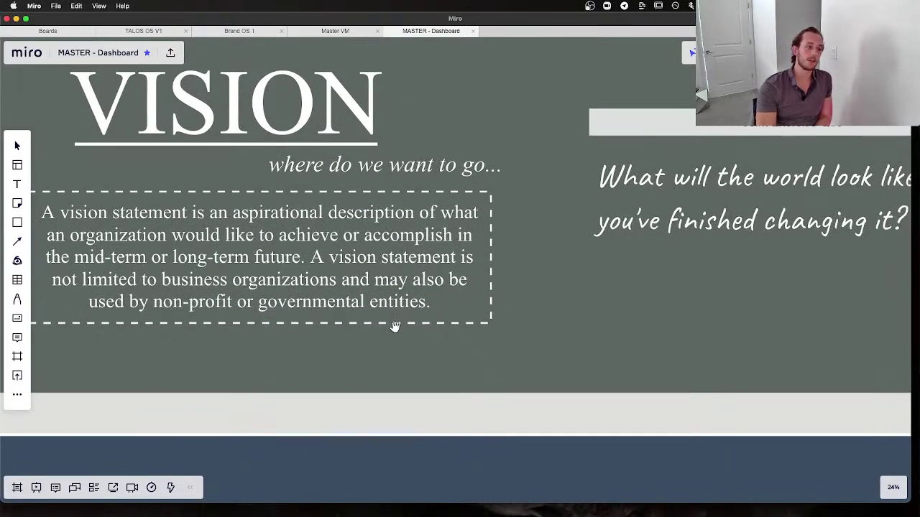
scroll(416, 309, "right", 2)
scroll(441, 294, "up", 5)
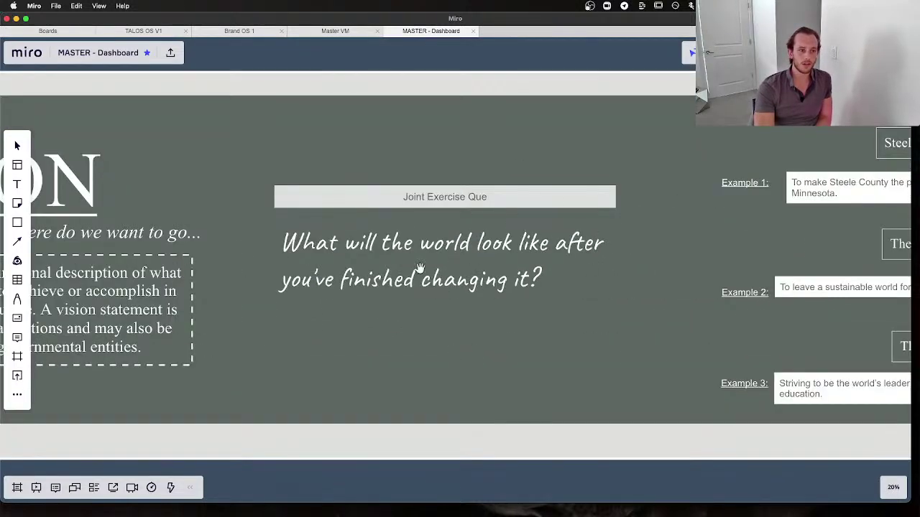
scroll(588, 251, "right", 10)
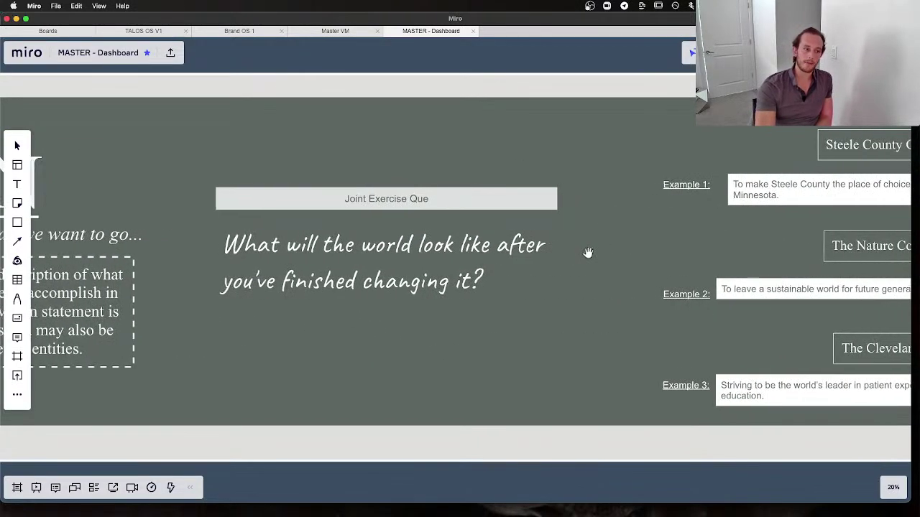
scroll(588, 251, "right", 2)
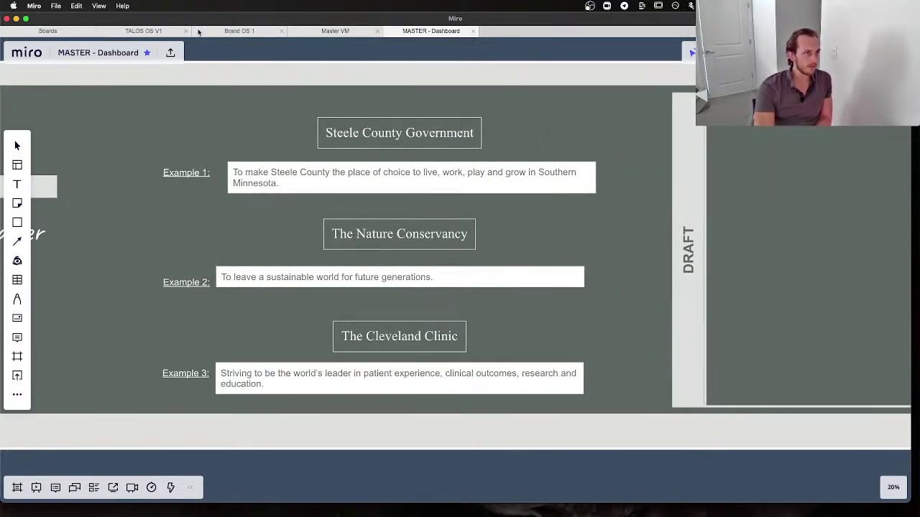
Switch to the TALOS OS V1 board and pan around it
left_click(169, 31)
scroll(331, 317, "down", 10)
scroll(329, 317, "right", 3)
scroll(328, 316, "left", 3)
Switch to the Brand OS 1 board and bring the Our Vision statement into view
left_click(238, 31)
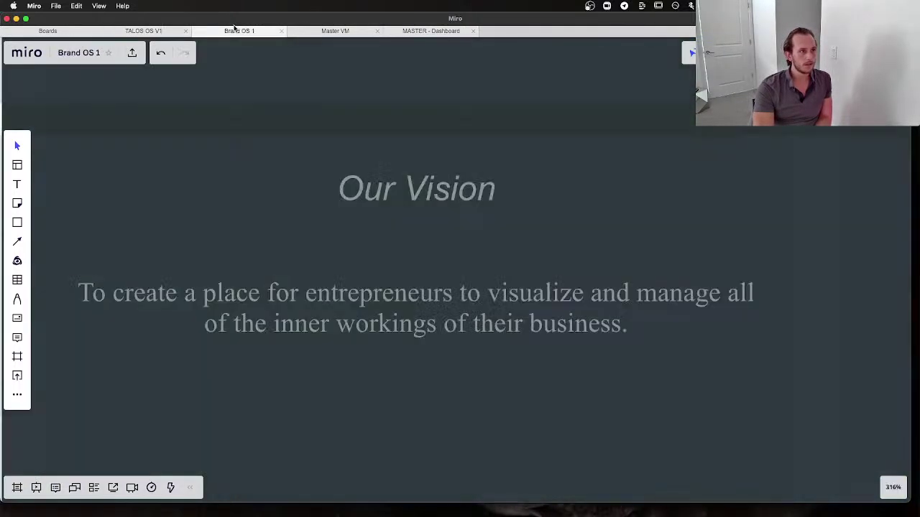
scroll(267, 184, "down", 5)
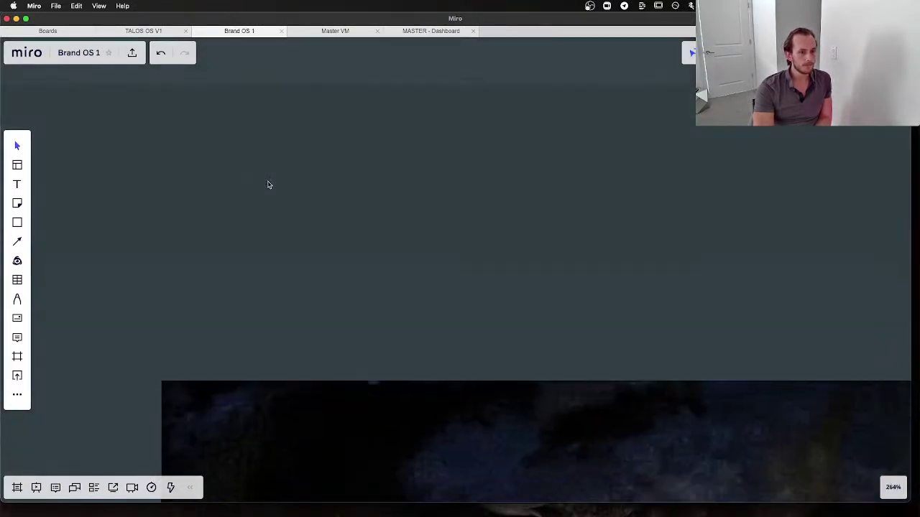
scroll(201, 321, "down", 3)
scroll(201, 321, "left", 2)
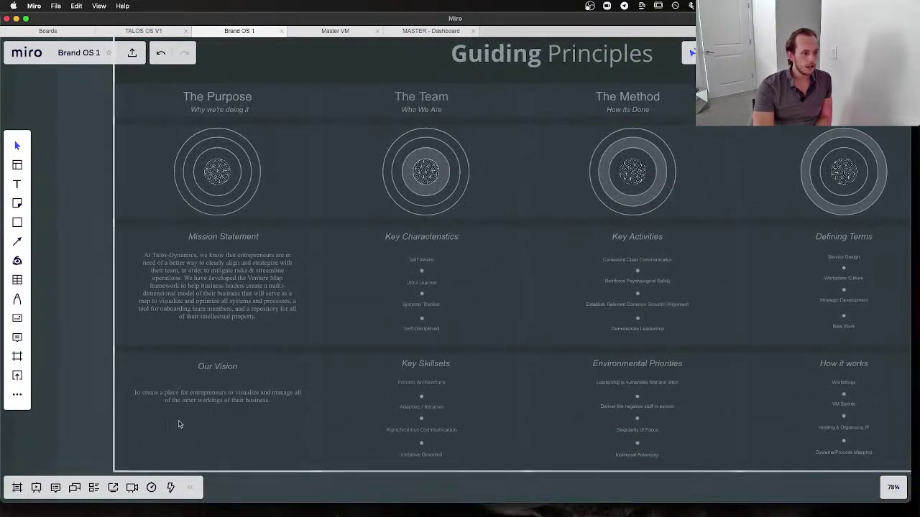
scroll(179, 424, "up", 5)
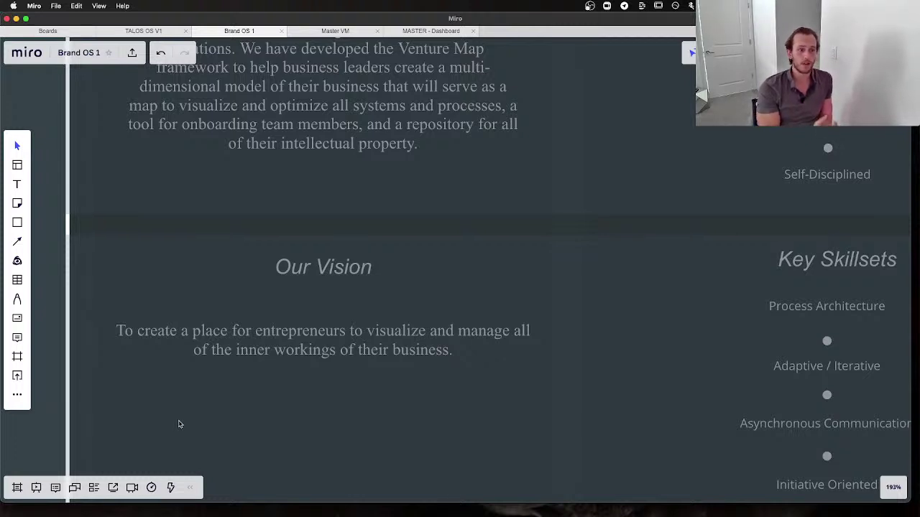
Add 'in a streamlined and integrated manner' before the final period of the Our Vision statement
double_click(450, 351)
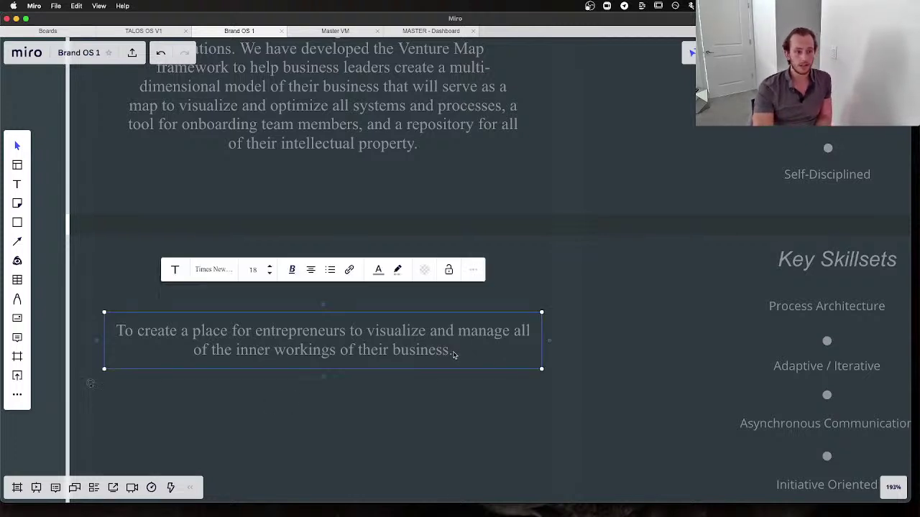
key("Left")
type("a")
key("BackSpace")
type("in a str")
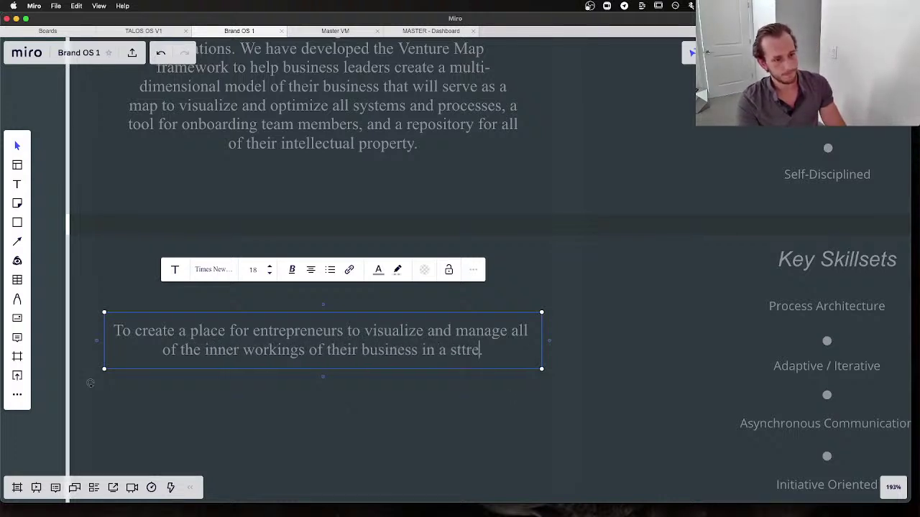
key("BackSpace")
type("reamline")
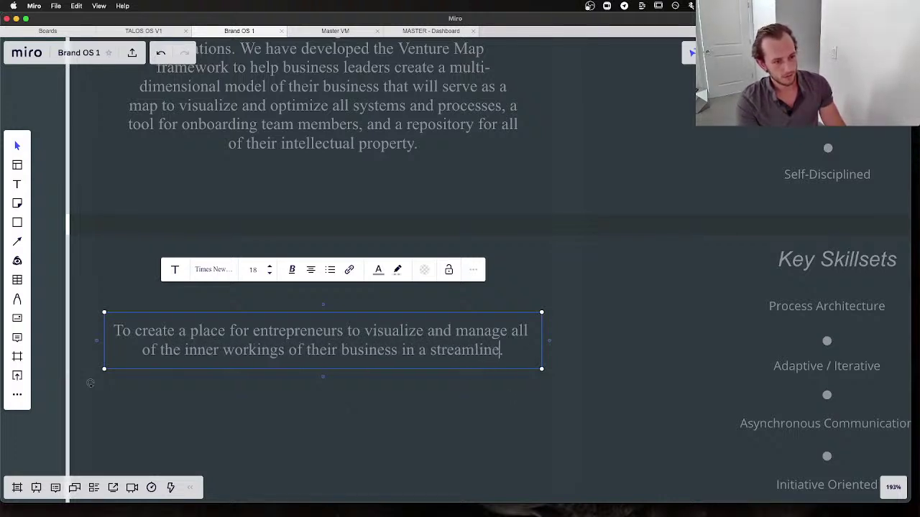
type("d and intefg")
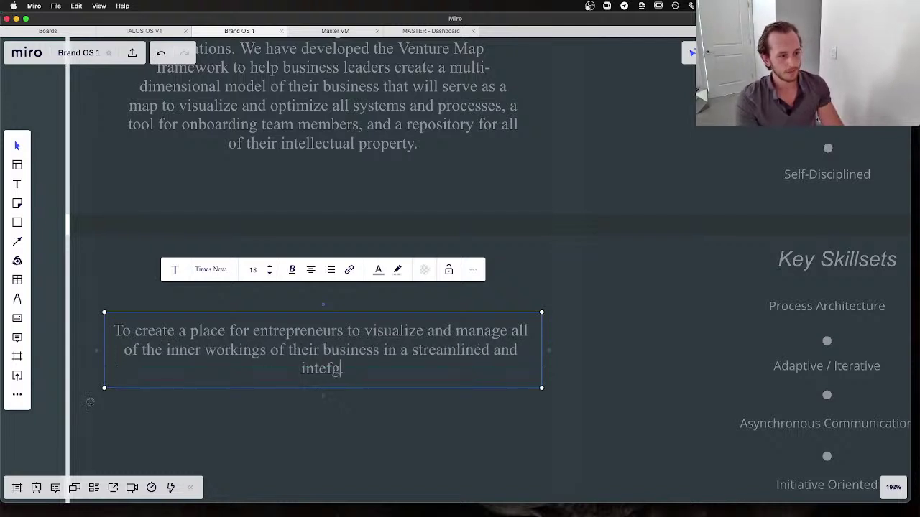
key("BackSpace")
key("BackSpace")
type("grated manner")
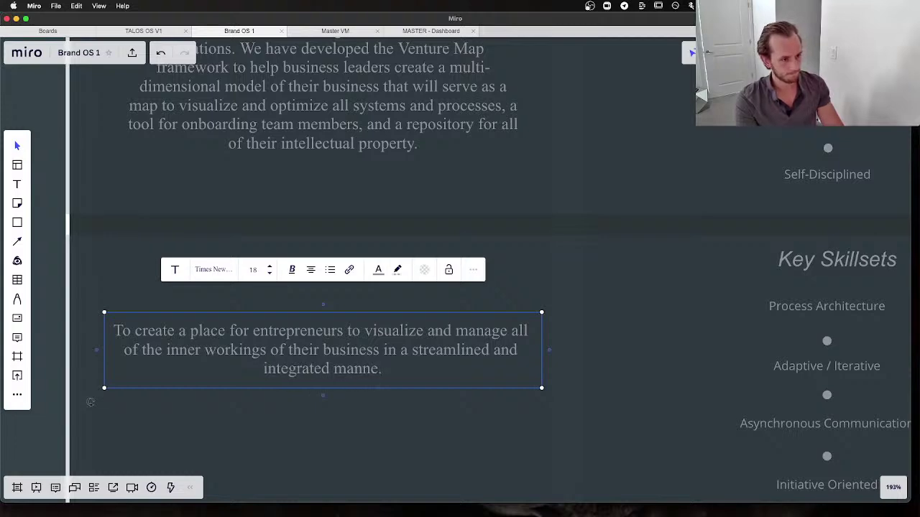
type(".")
left_click(606, 404)
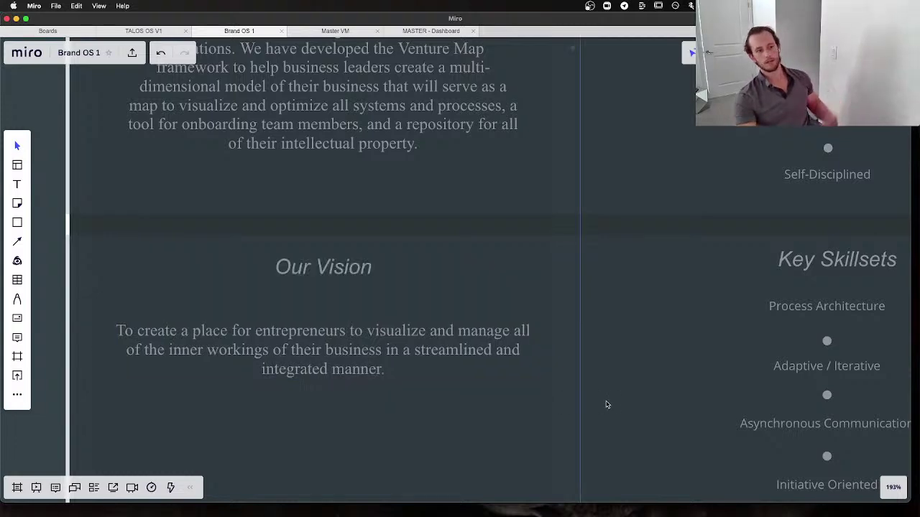
scroll(606, 404, "down", 5)
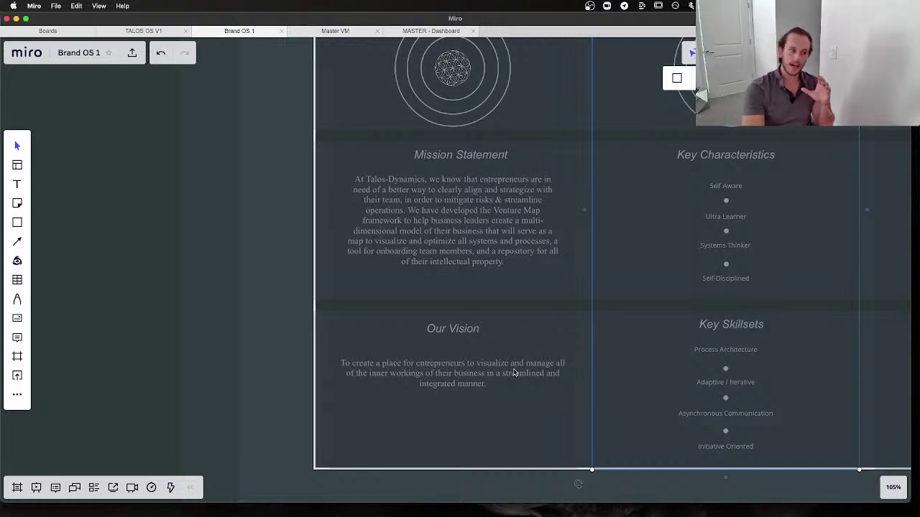
scroll(514, 373, "down", 5)
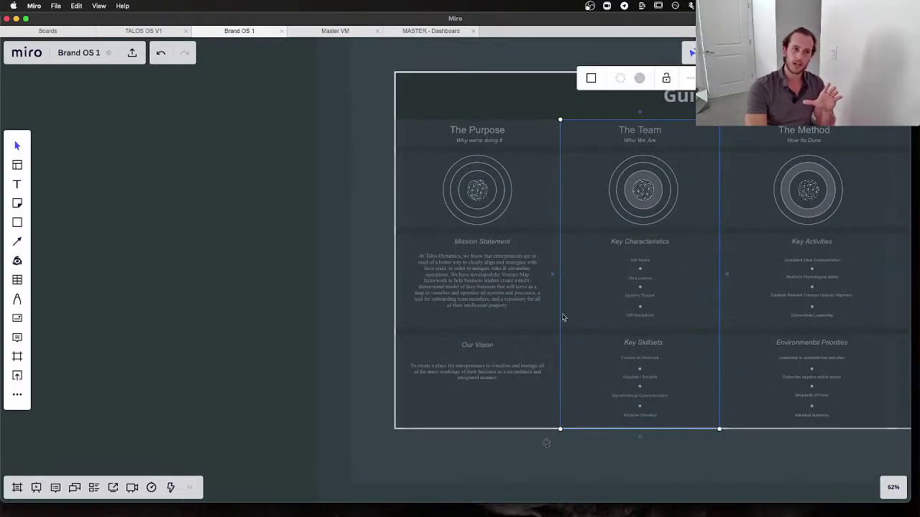
left_click(602, 446)
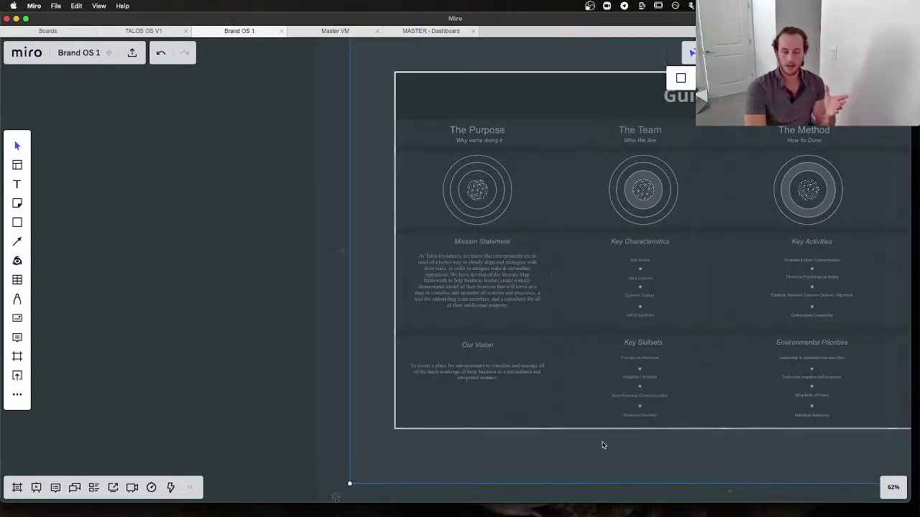
scroll(602, 445, "right", 5)
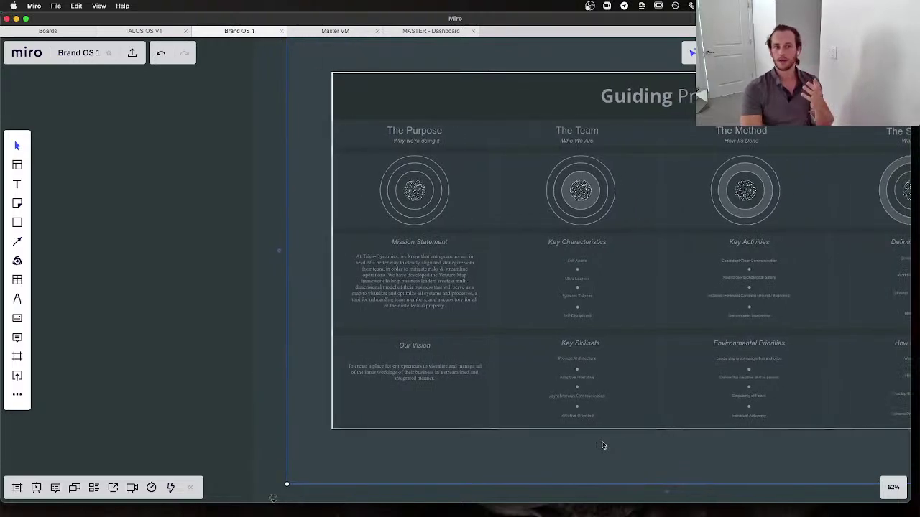
scroll(602, 445, "right", 2)
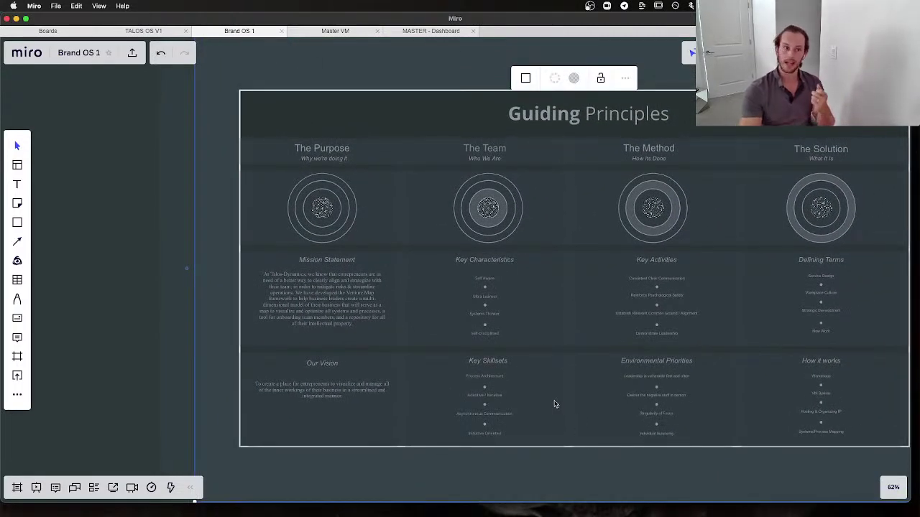
scroll(554, 403, "right", 3)
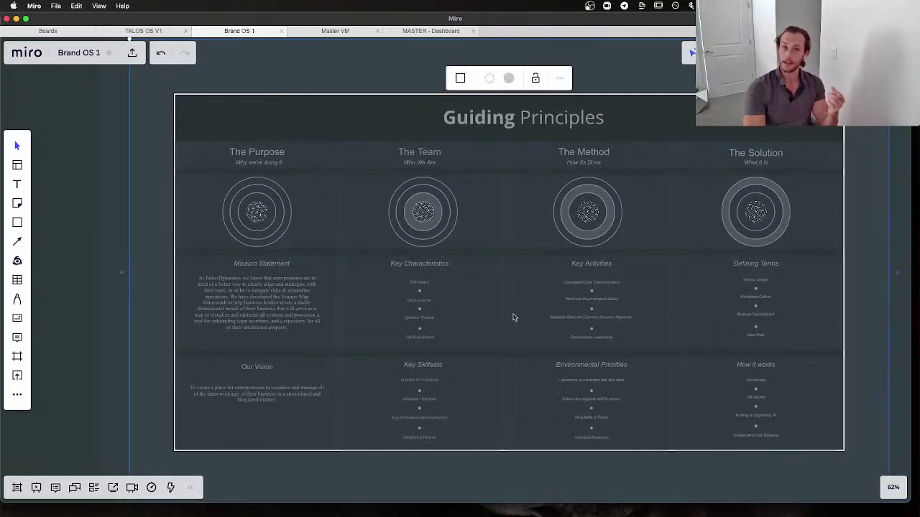
scroll(478, 187, "up", 3)
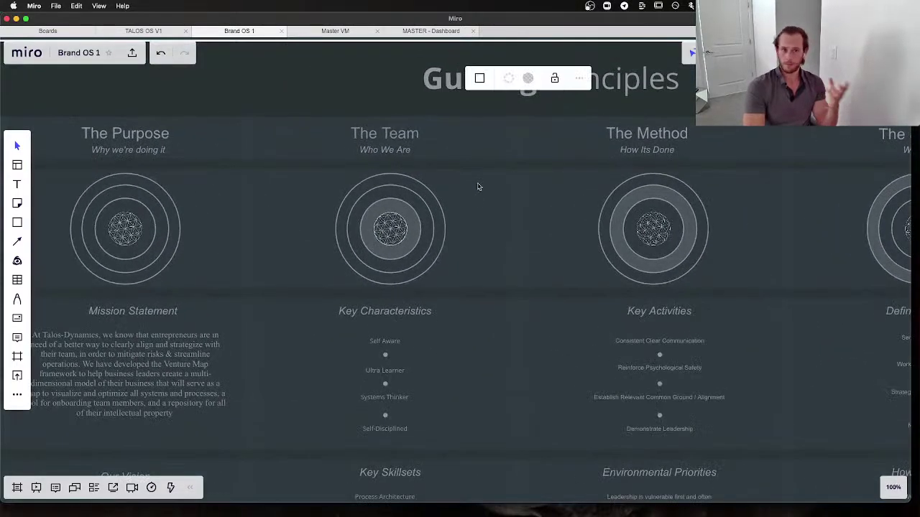
scroll(477, 187, "left", 1)
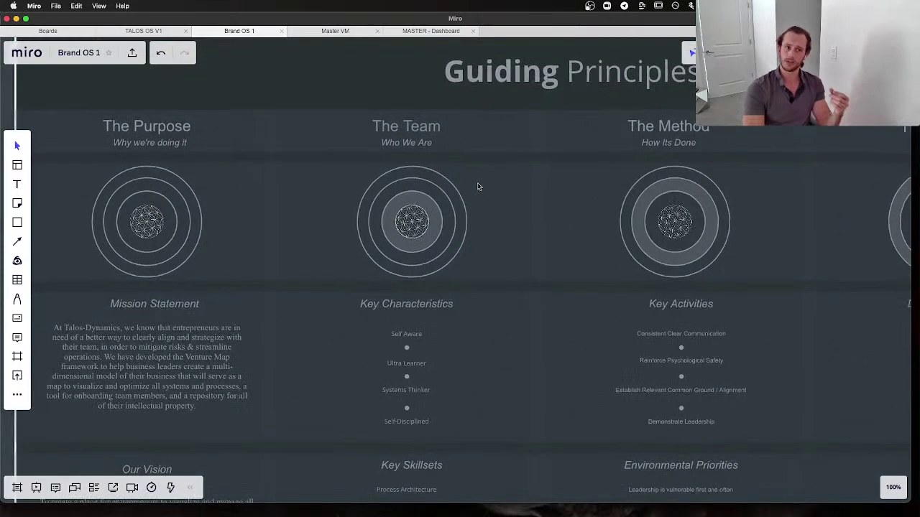
scroll(415, 181, "up", 3)
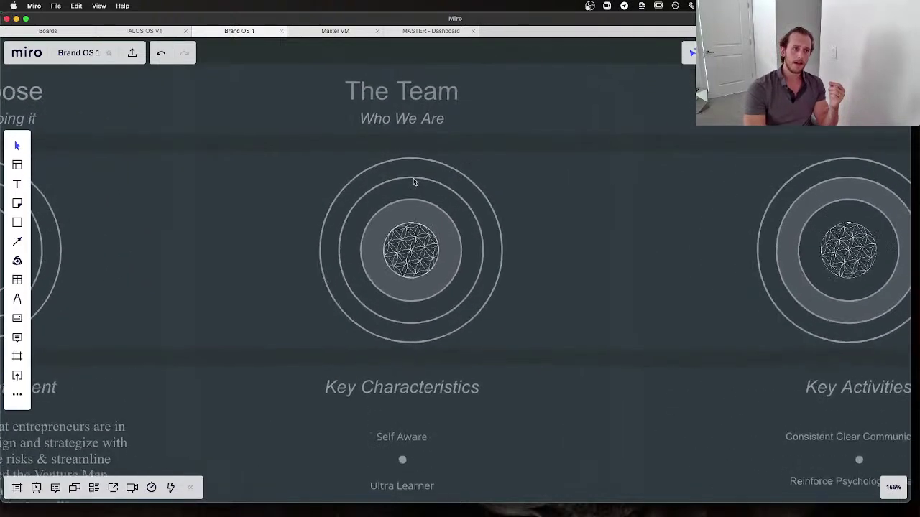
scroll(414, 181, "down", 2)
scroll(415, 181, "up", 2)
scroll(396, 181, "right", 3)
left_click(374, 182)
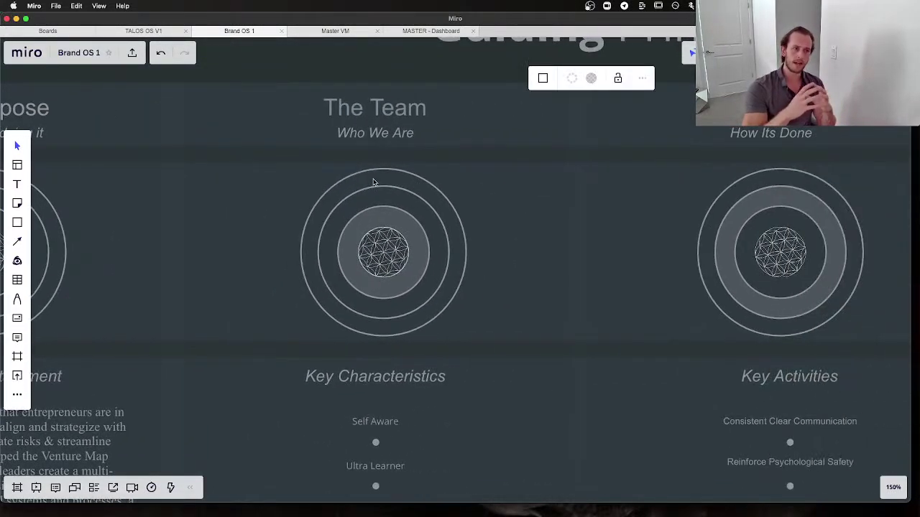
scroll(361, 209, "up", 3)
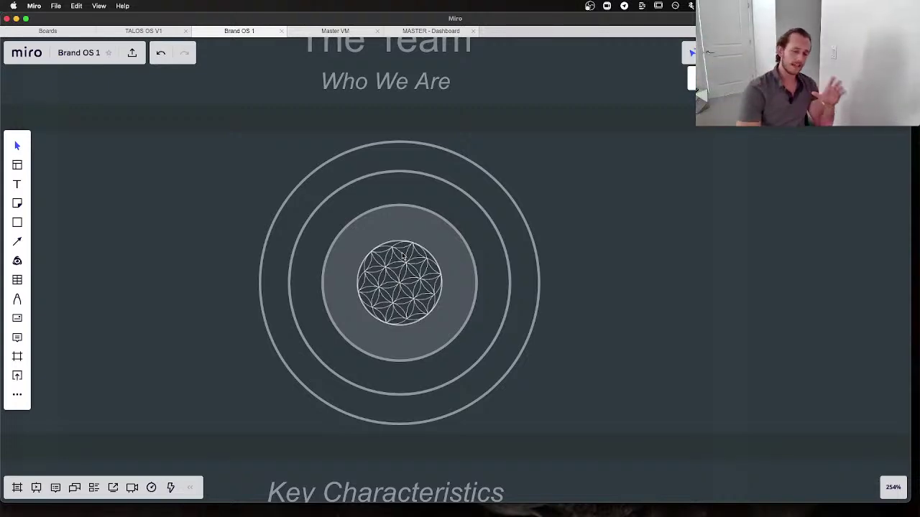
scroll(402, 256, "down", 5)
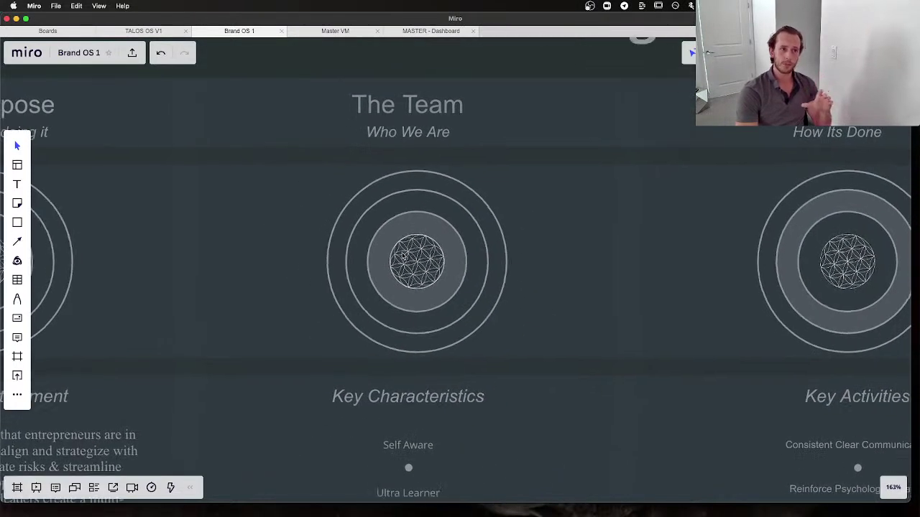
left_click(556, 278)
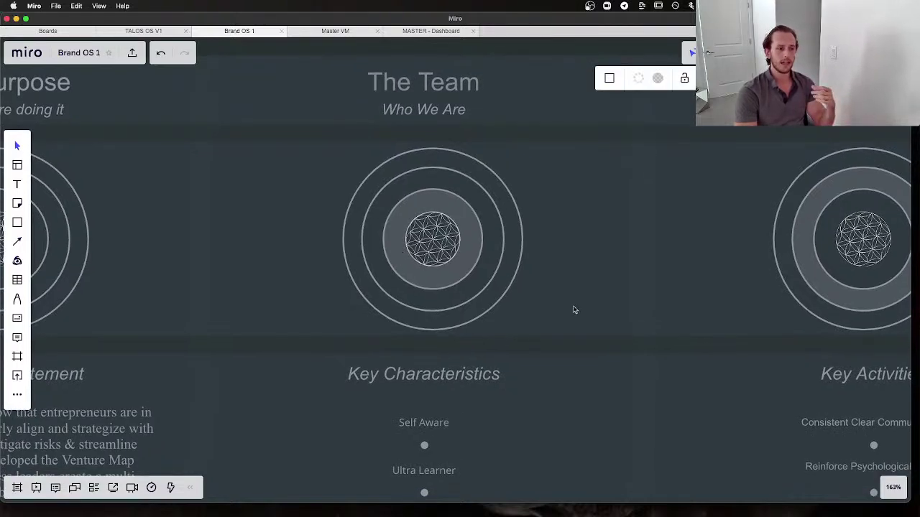
scroll(573, 310, "down", 5)
scroll(574, 309, "down", 3)
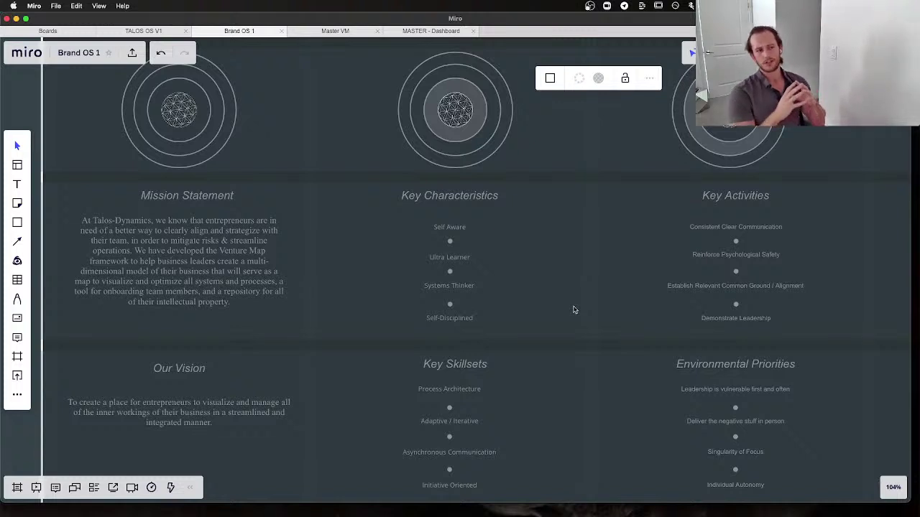
scroll(573, 310, "down", 2)
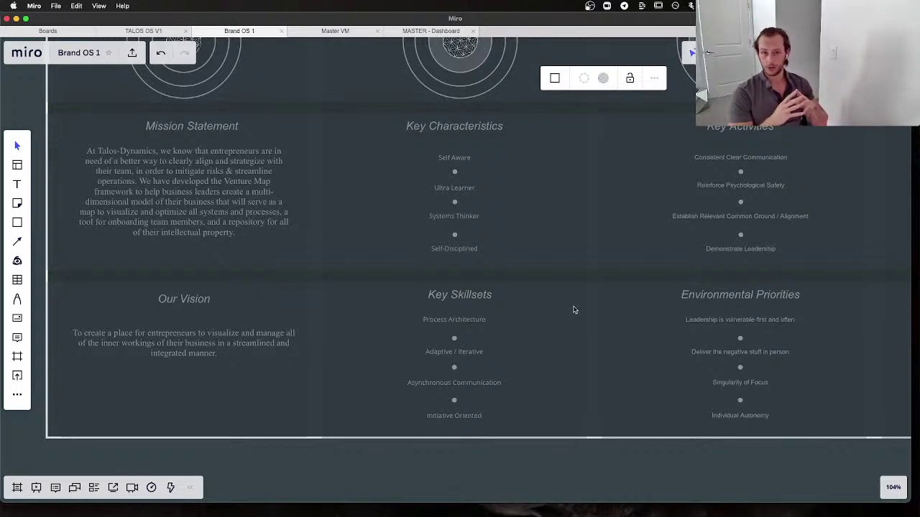
Open the Master VM board, then MASTER - Dashboard, and pan to the Team, Behavior, Environment panel
left_click(334, 31)
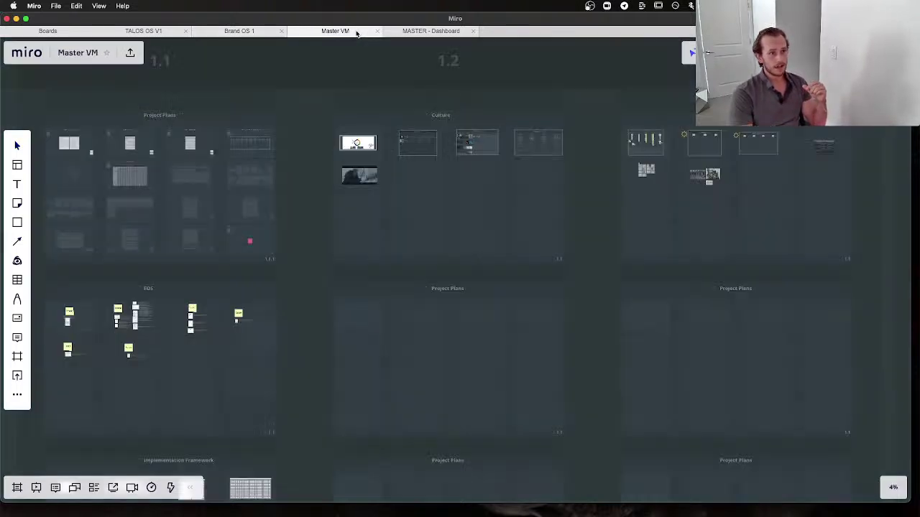
left_click(428, 33)
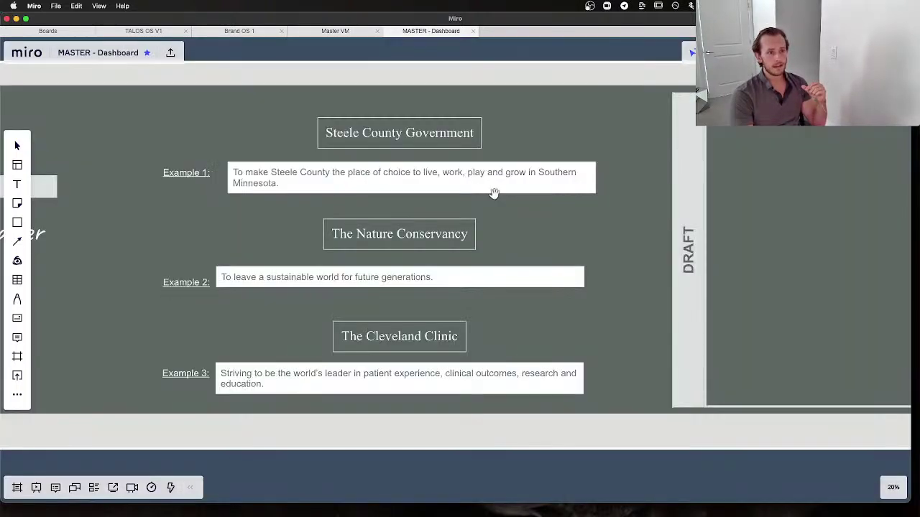
scroll(493, 193, "down", 5)
scroll(493, 193, "down", 8)
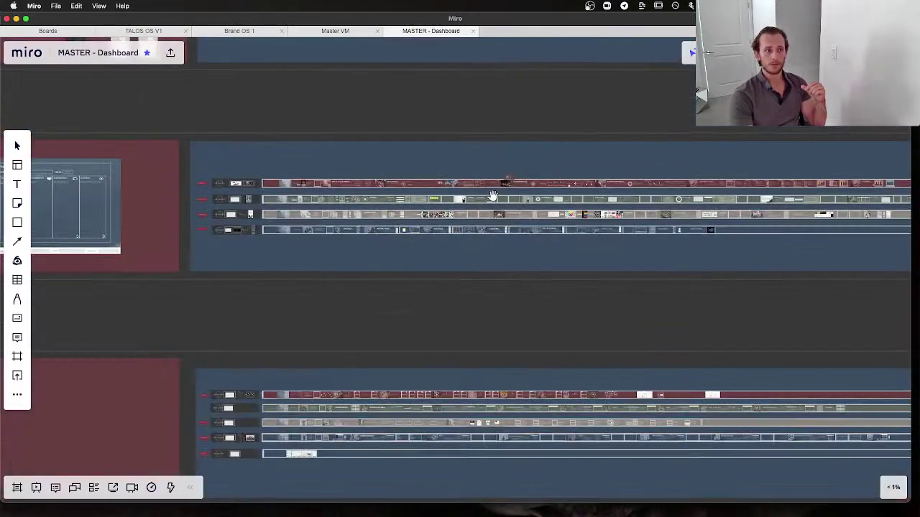
scroll(409, 174, "up", 8)
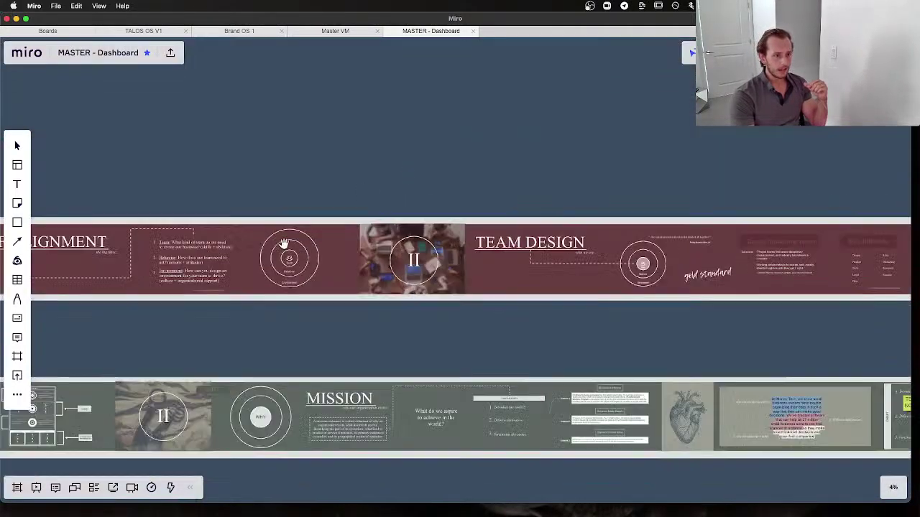
scroll(539, 294, "left", 4)
scroll(427, 274, "up", 6)
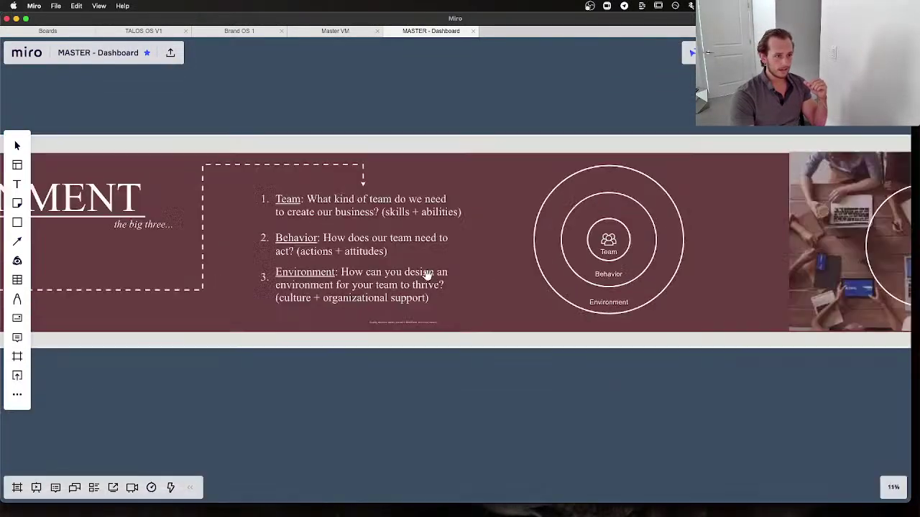
scroll(356, 411, "up", 2)
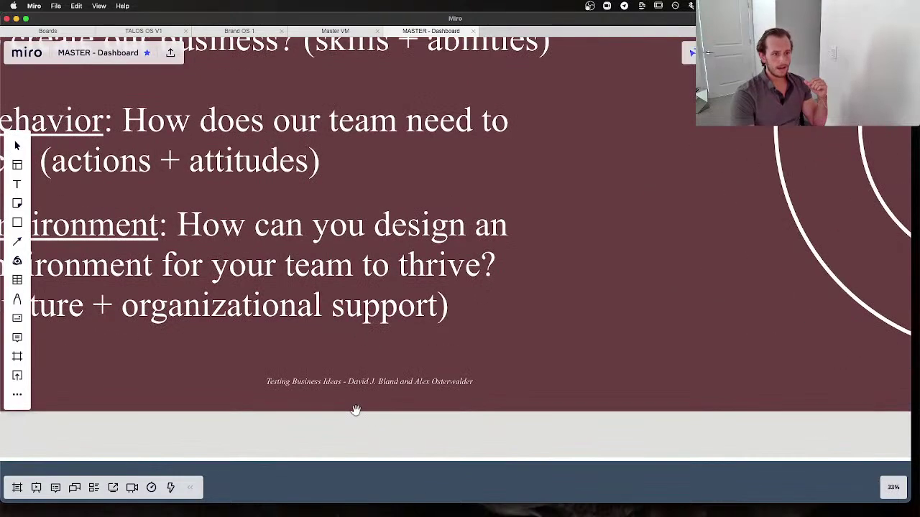
scroll(367, 383, "down", 3)
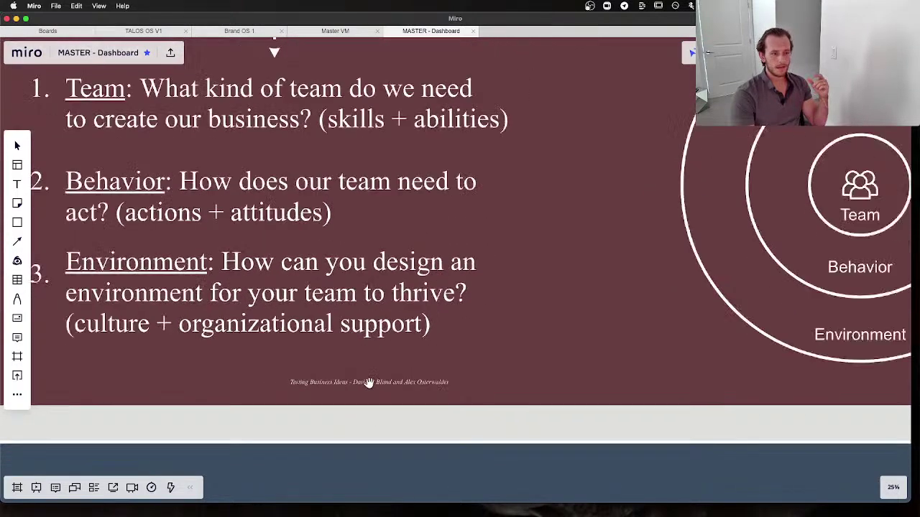
scroll(369, 381, "left", 2)
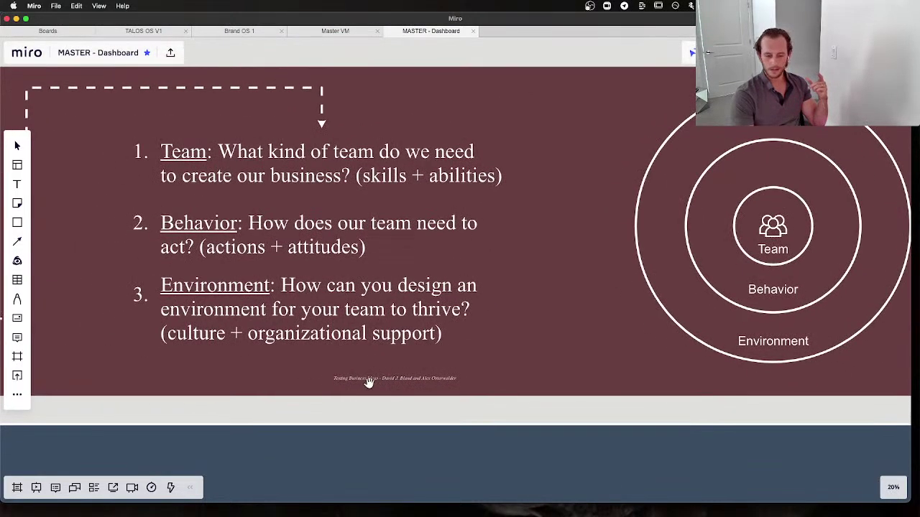
scroll(395, 389, "up", 3)
scroll(396, 389, "down", 5)
In Safari, search the web for 'team alignment' and open Strategyzer's Team Alignment Map page
key("ctrl+Right")
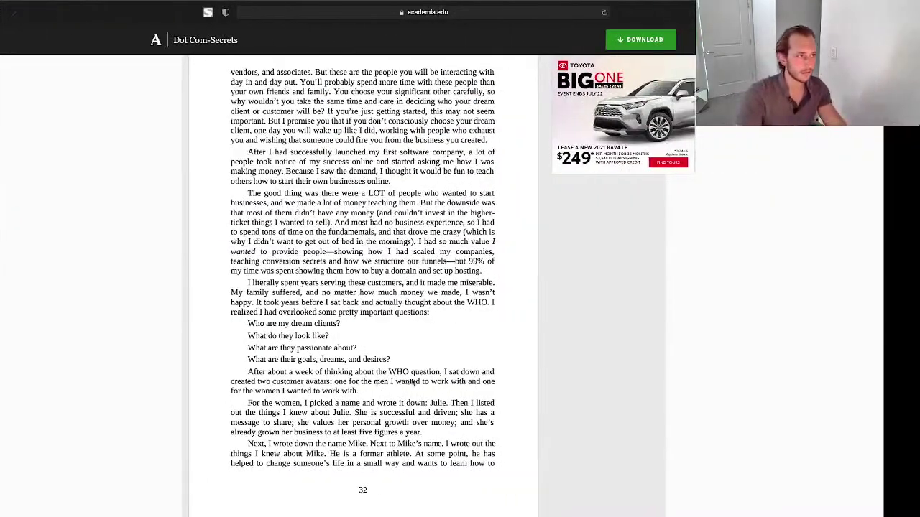
key("super+t")
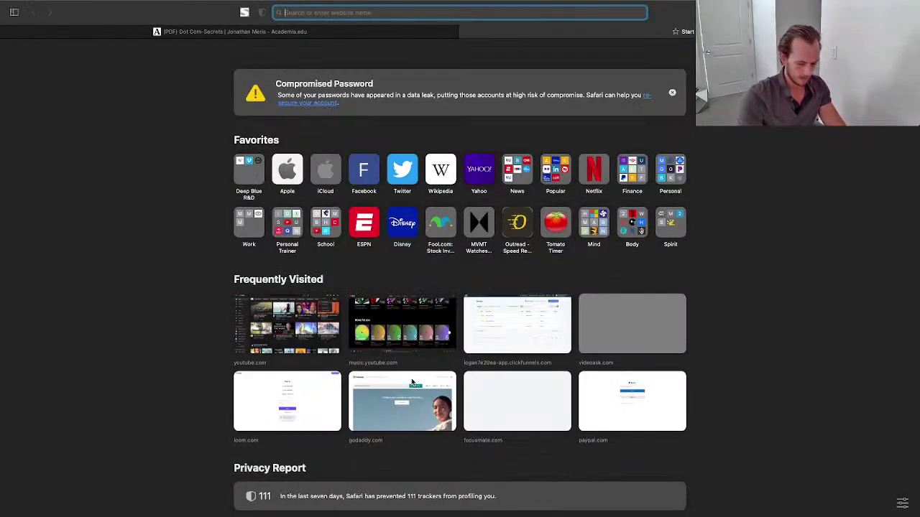
type("team a")
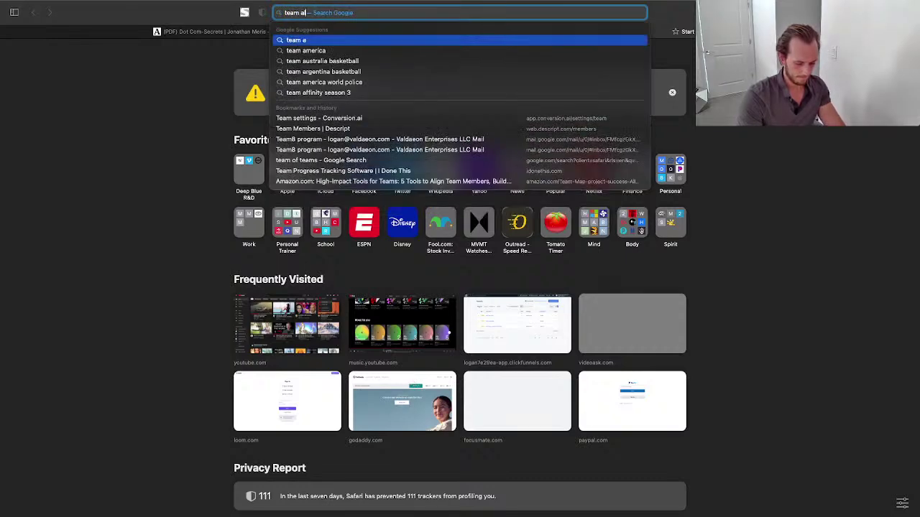
type("lignment")
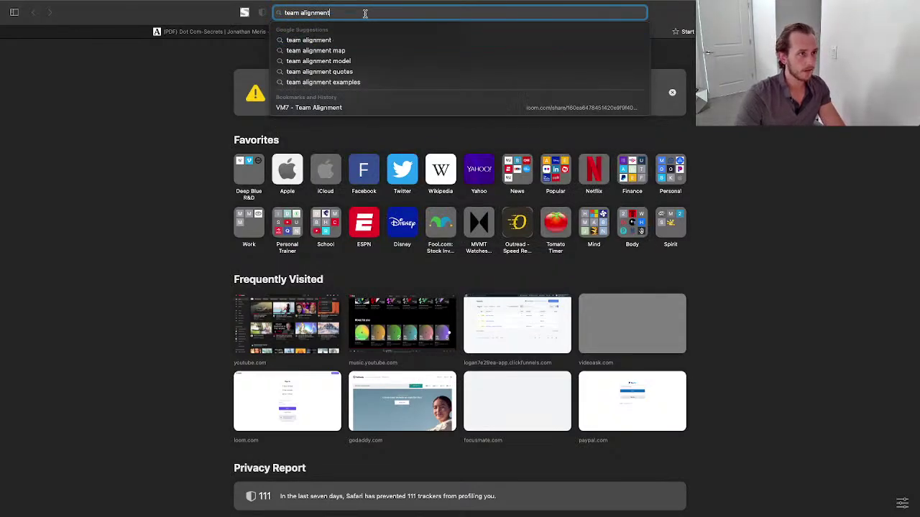
left_click(338, 50)
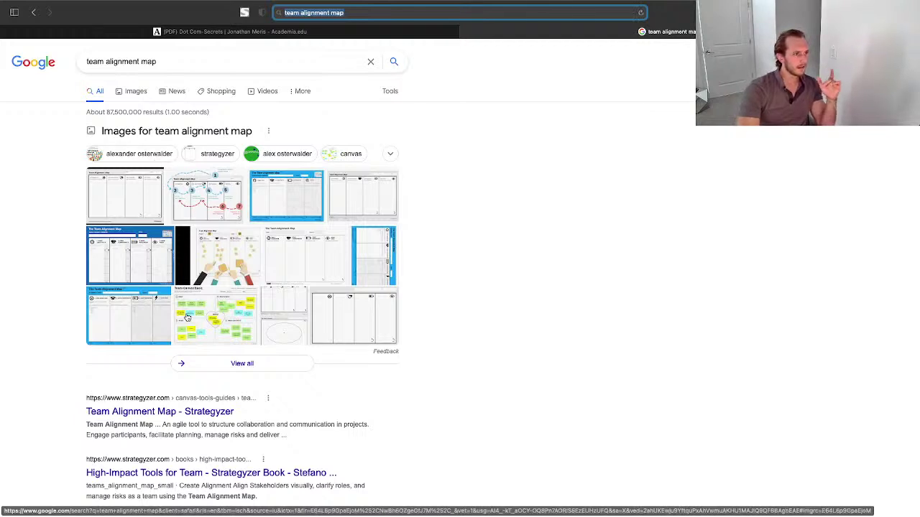
scroll(189, 395, "down", 1)
left_click(189, 381)
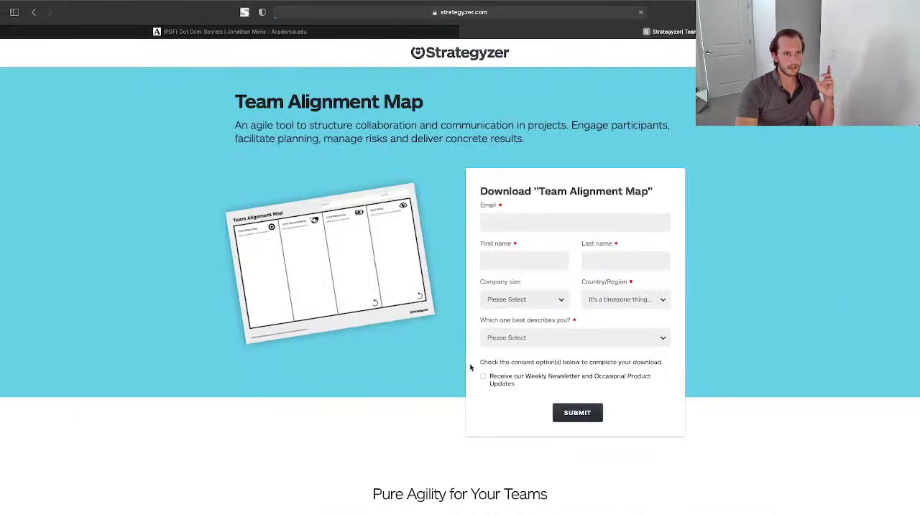
Open the High-Impact Tools for Teams book page, then return to the Miro dashboard
scroll(499, 177, "down", 10)
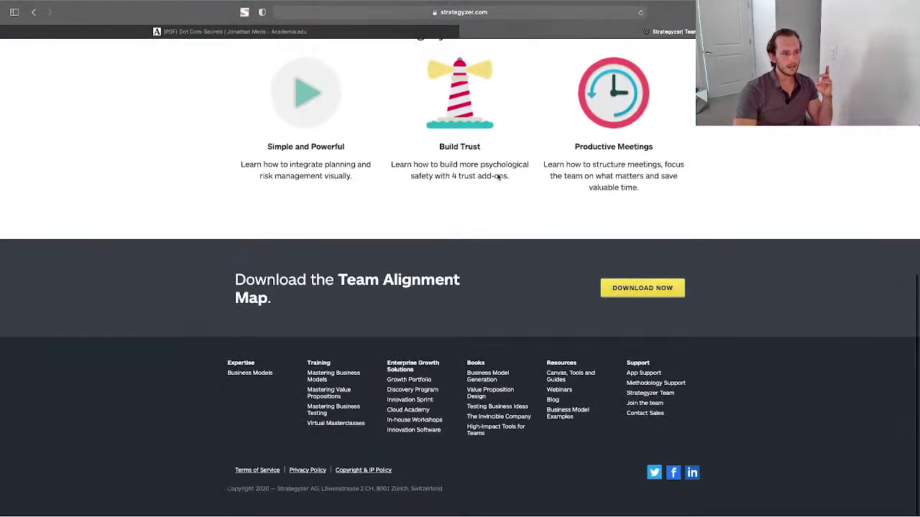
scroll(642, 267, "up", 10)
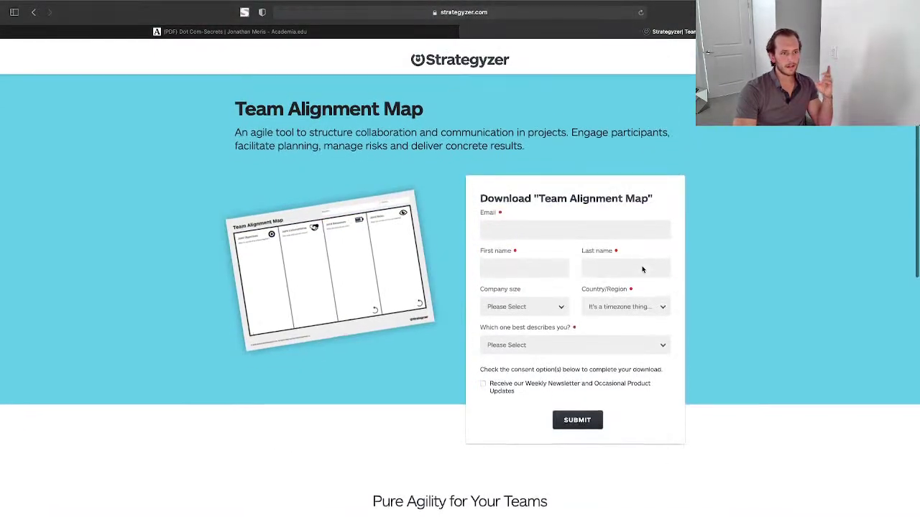
scroll(333, 267, "left", 5)
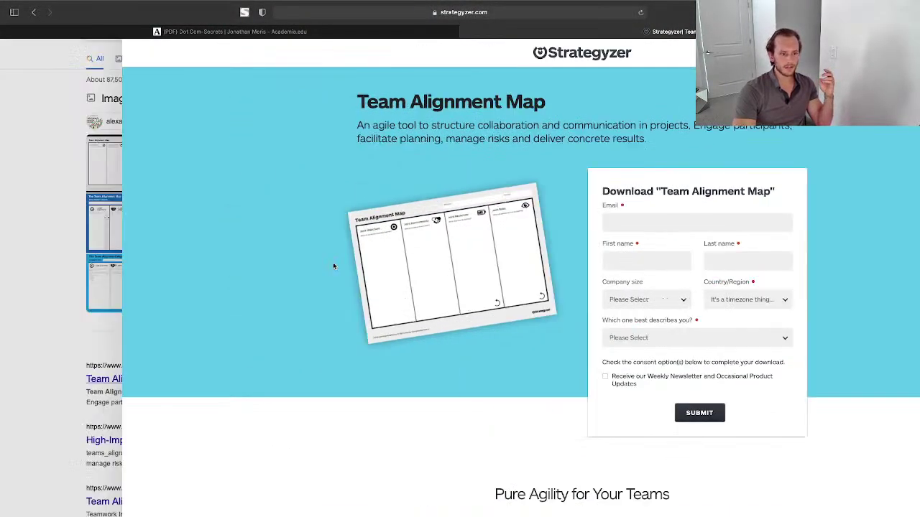
scroll(176, 432, "down", 1)
scroll(175, 432, "down", 1)
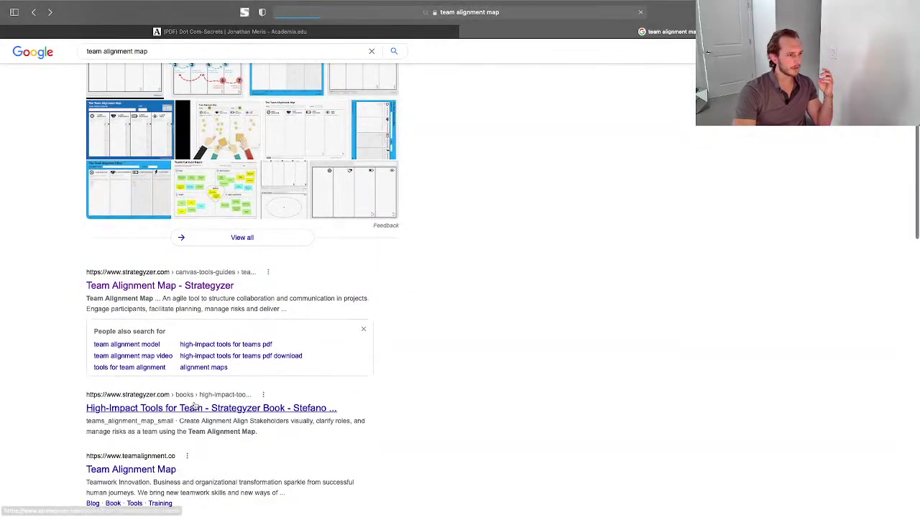
left_click(196, 409)
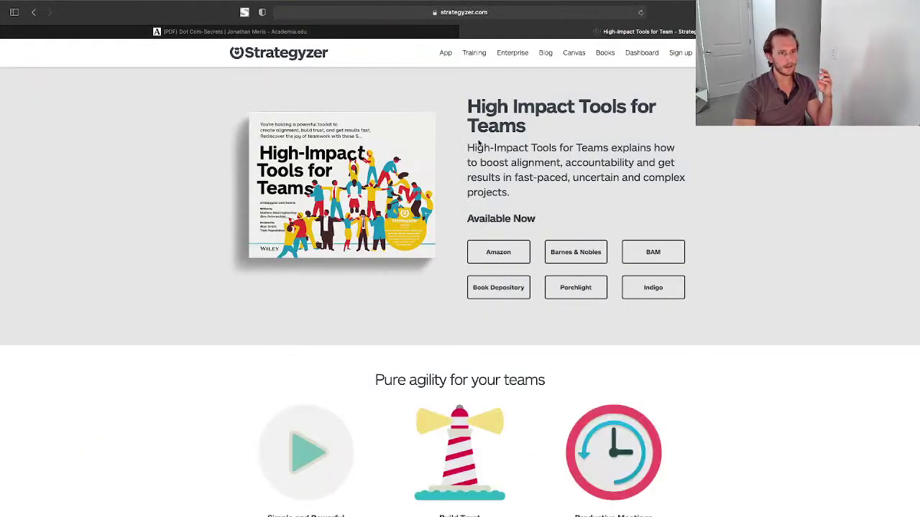
scroll(278, 209, "up", 5)
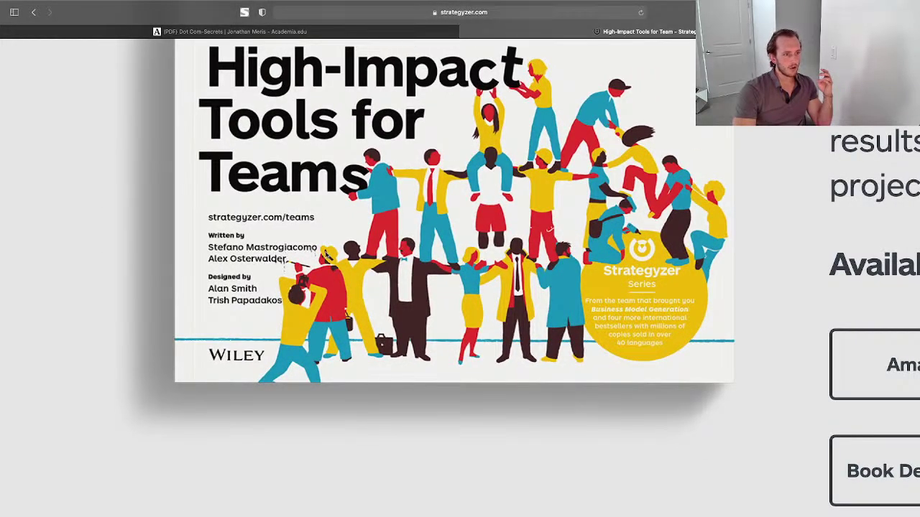
scroll(327, 255, "down", 5)
key("super+Tab")
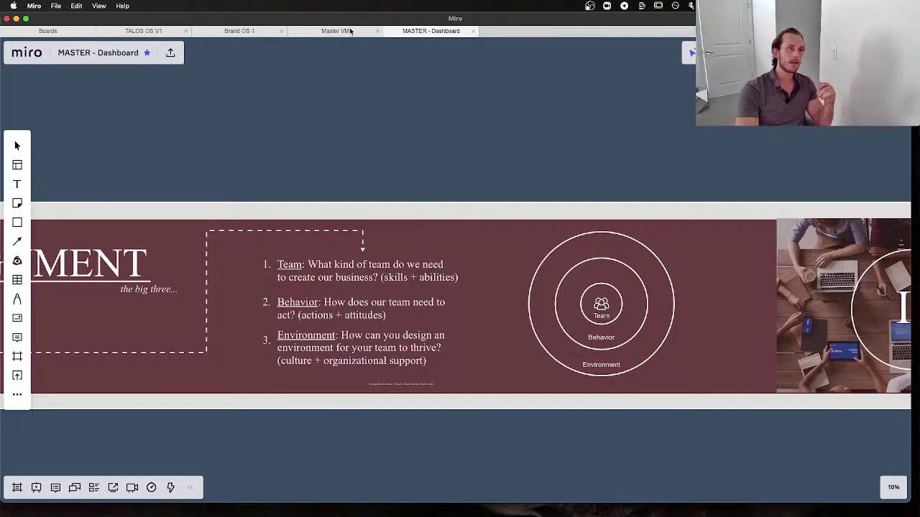
Open the TALOS OS V1 board and zoom from the overview onto its Project Plans frame
left_click(170, 33)
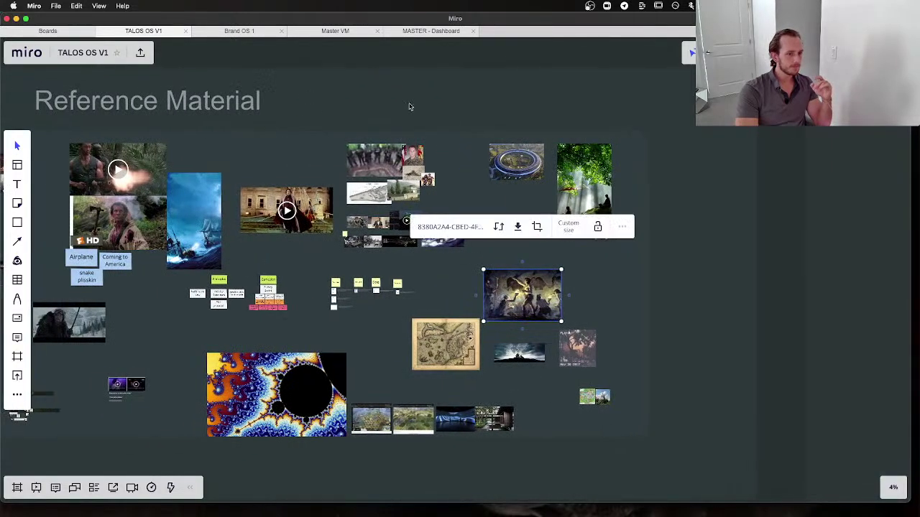
scroll(462, 113, "down", 5)
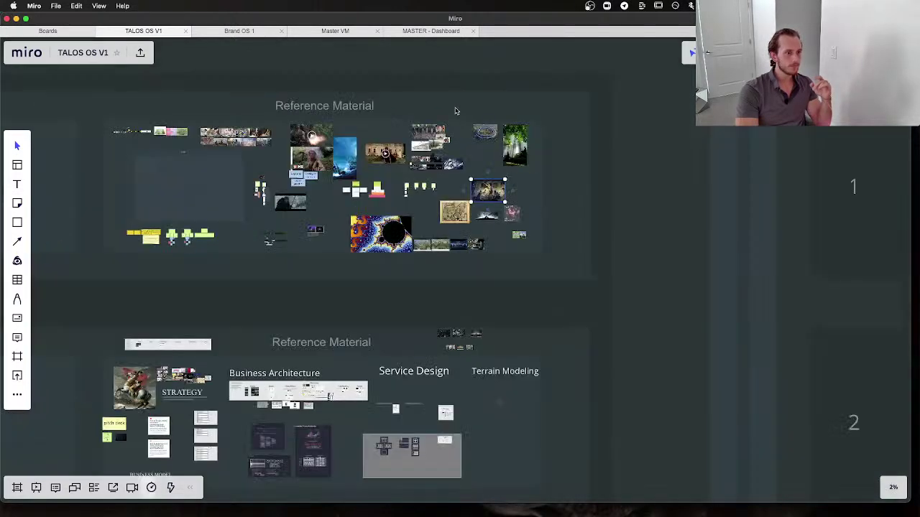
scroll(455, 112, "down", 5)
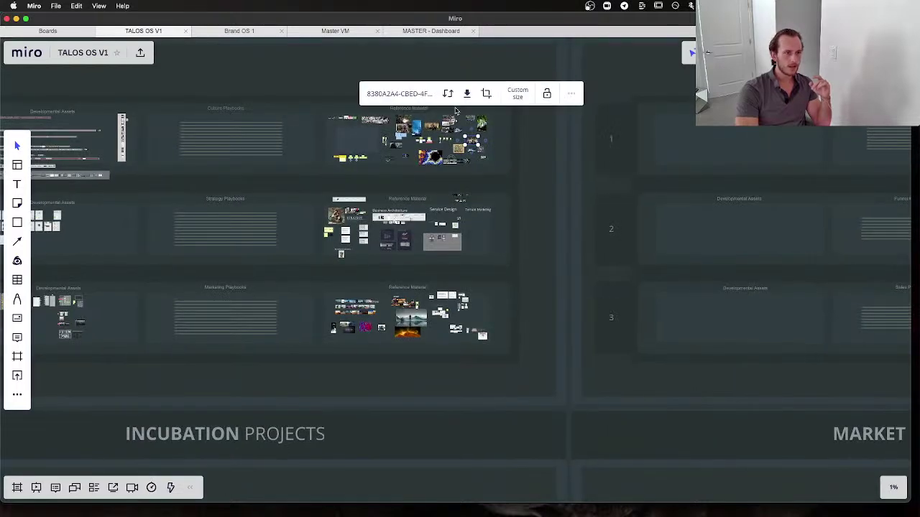
scroll(455, 111, "down", 5)
scroll(371, 241, "down", 2)
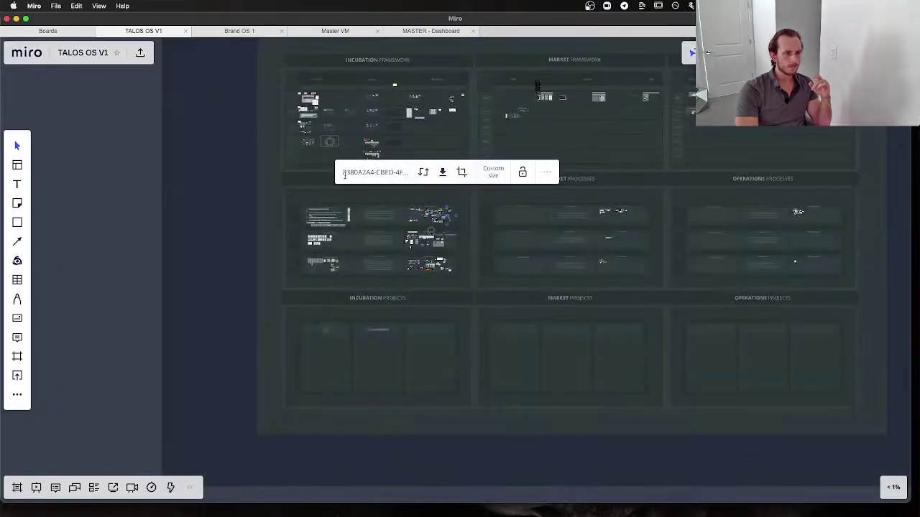
scroll(344, 145, "up", 1)
scroll(345, 145, "up", 3)
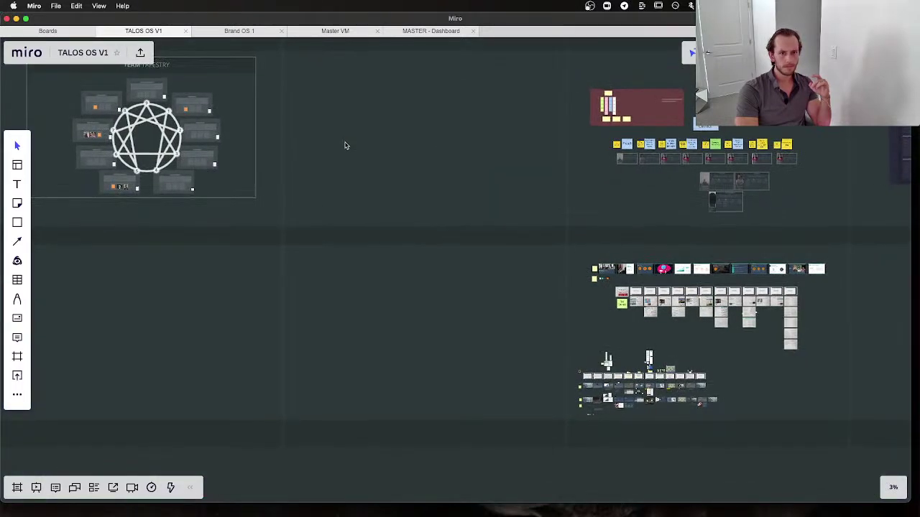
scroll(345, 145, "up", 5)
scroll(345, 145, "left", 5)
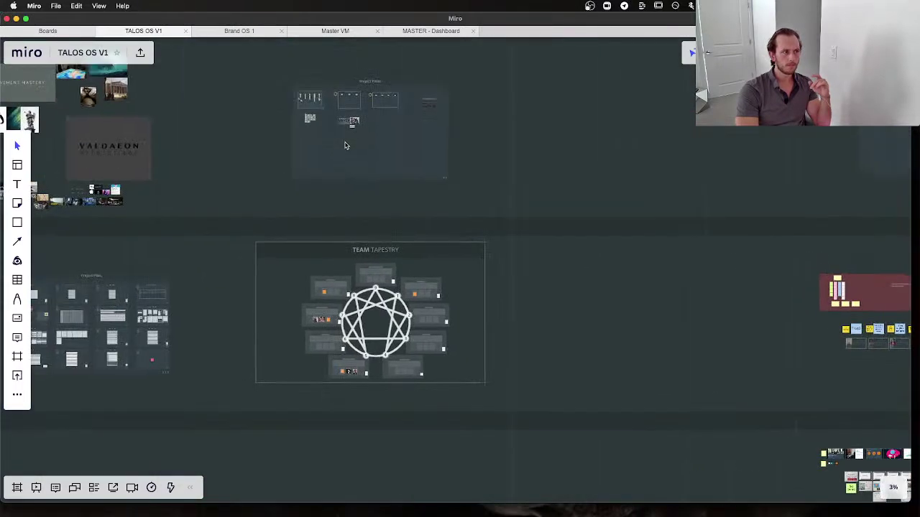
scroll(345, 146, "up", 3)
scroll(345, 146, "left", 5)
scroll(263, 137, "up", 3)
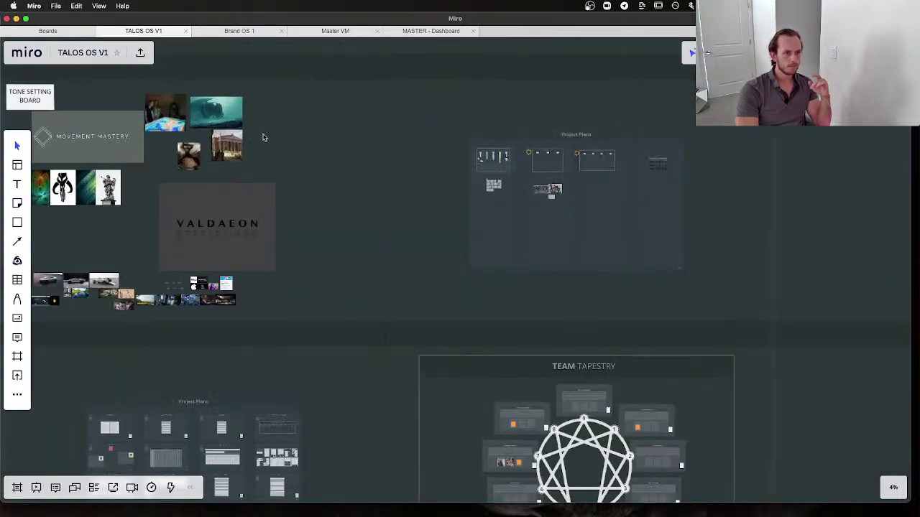
scroll(263, 138, "right", 3)
scroll(452, 218, "right", 3)
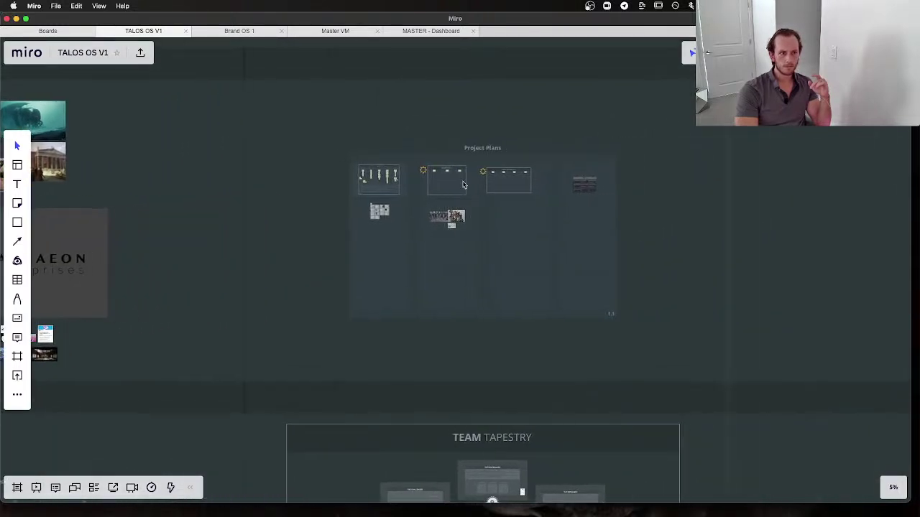
scroll(450, 220, "up", 5)
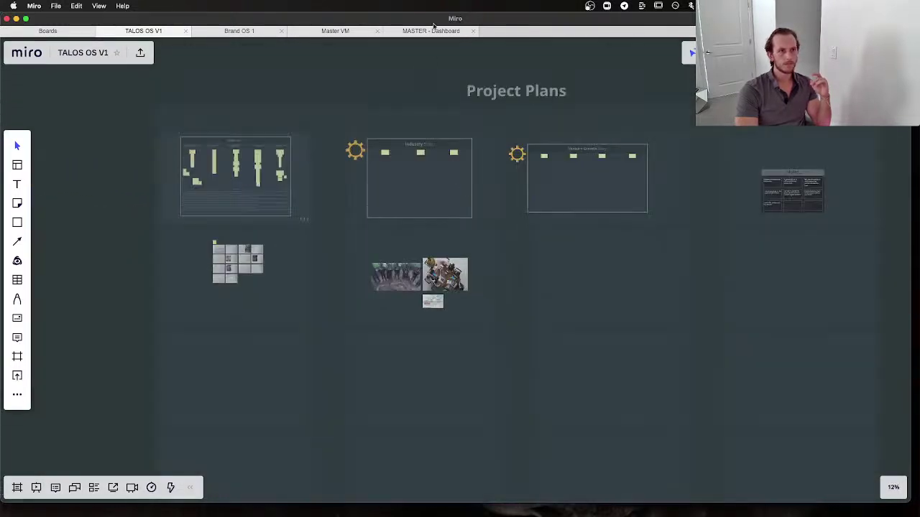
Switch to the Brand OS 1 board and select the Key Characteristics frame
left_click(252, 33)
scroll(283, 158, "up", 5)
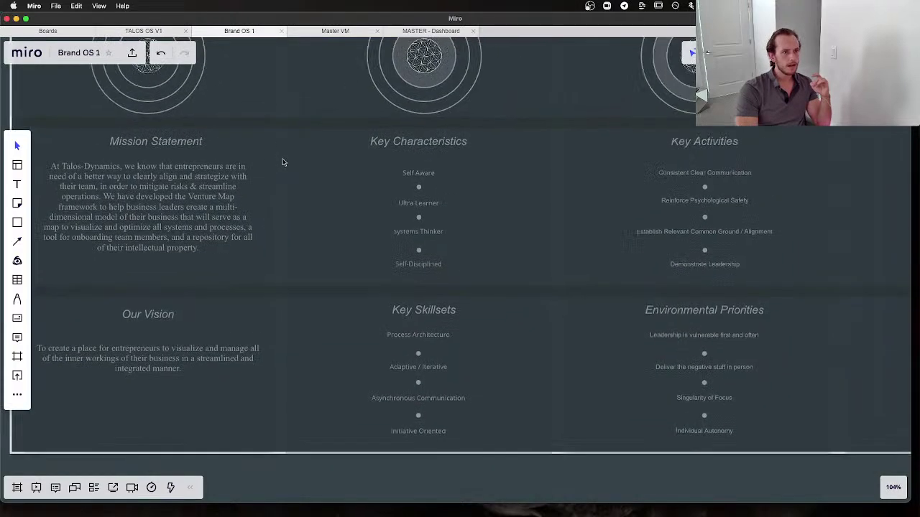
scroll(433, 197, "down", 3)
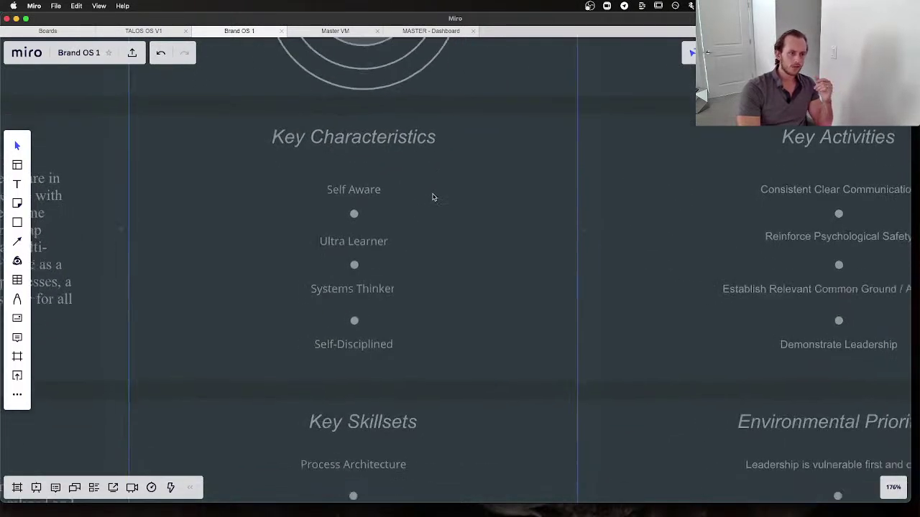
scroll(432, 197, "up", 3)
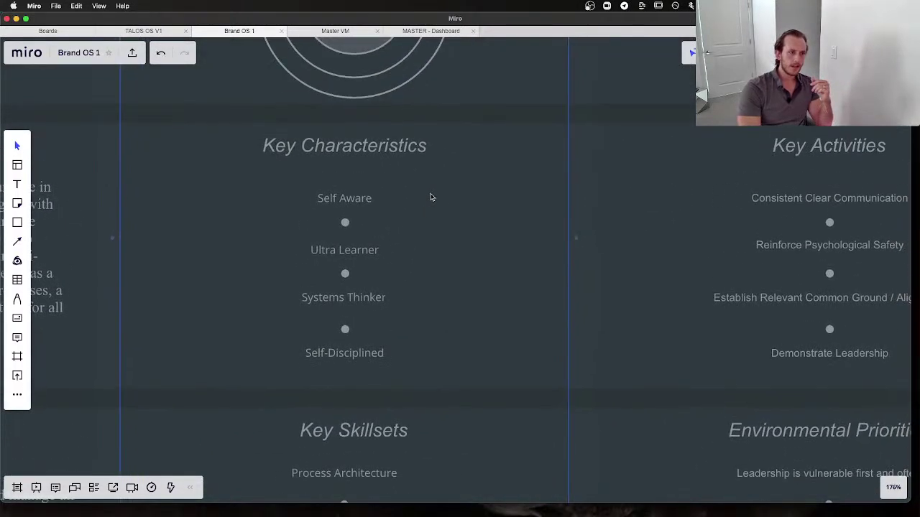
left_click(380, 193)
scroll(380, 193, "down", 2)
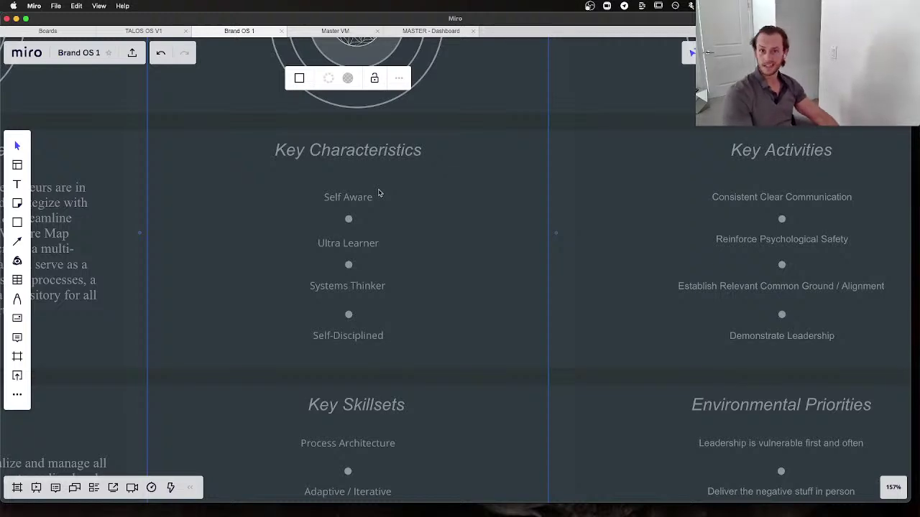
Pan down past Key Activities to the Key Skillsets and Environmental Priorities sections
scroll(379, 192, "down", 3)
scroll(379, 193, "left", 1)
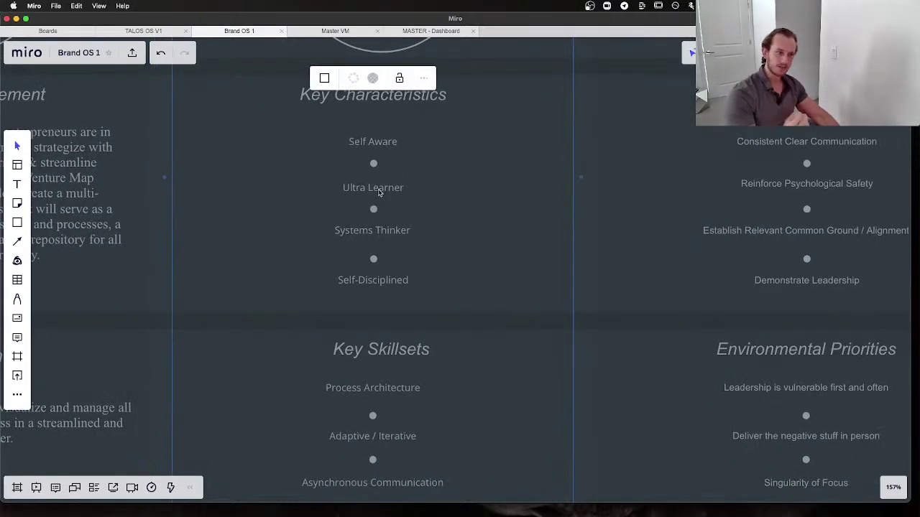
scroll(379, 193, "down", 3)
scroll(379, 193, "up", 4)
scroll(379, 193, "right", 1)
scroll(379, 193, "up", 1)
scroll(363, 166, "up", 7)
scroll(364, 166, "right", 1)
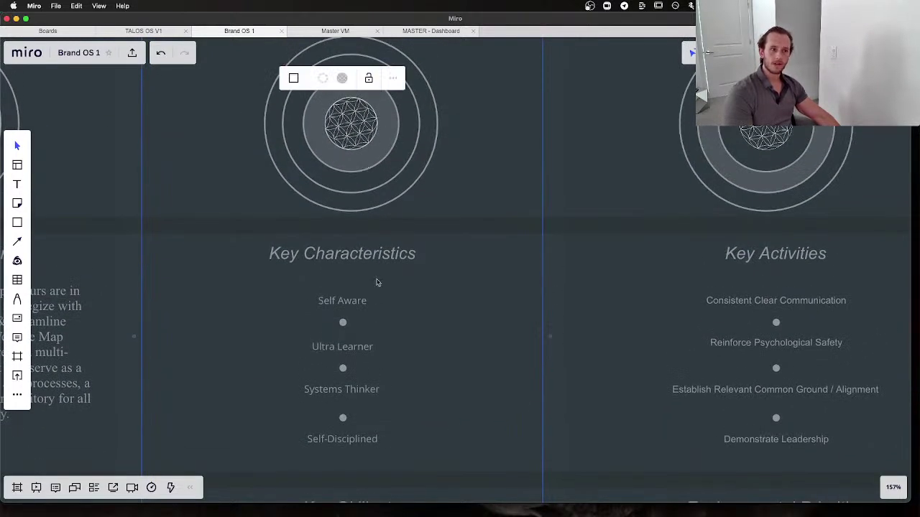
scroll(305, 417, "down", 4)
scroll(305, 417, "left", 1)
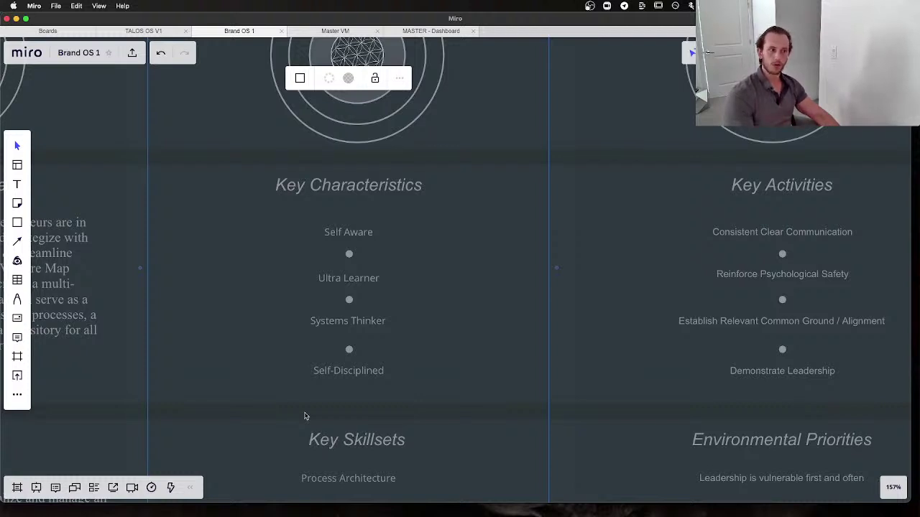
scroll(305, 416, "down", 3)
scroll(304, 417, "left", 1)
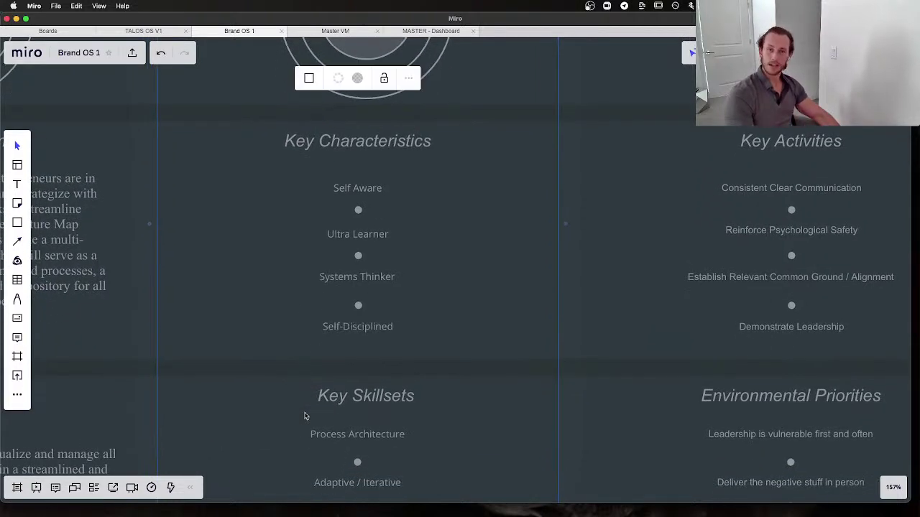
scroll(304, 416, "down", 5)
scroll(305, 417, "right", 1)
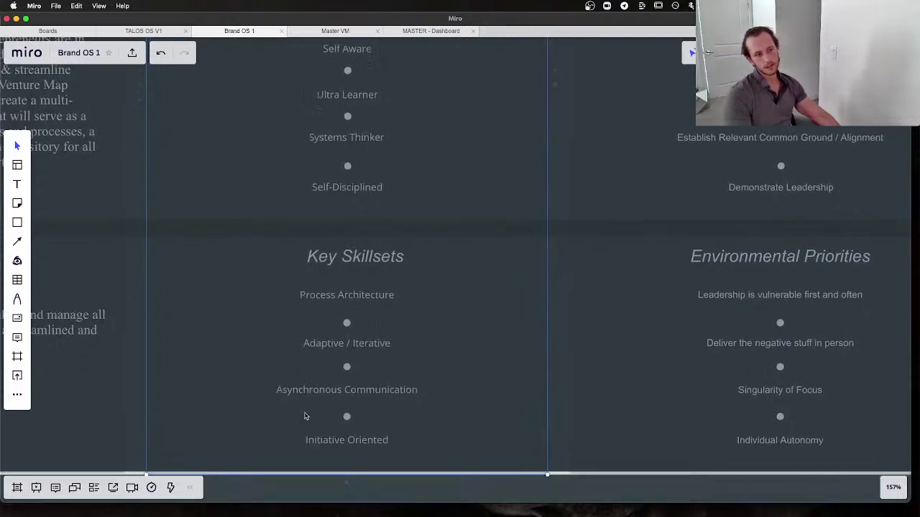
scroll(304, 416, "down", 1)
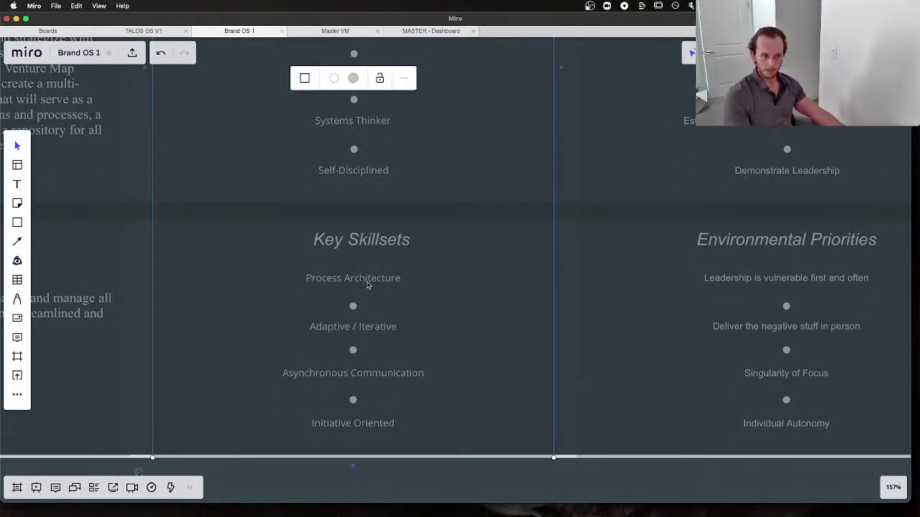
scroll(366, 286, "down", 2)
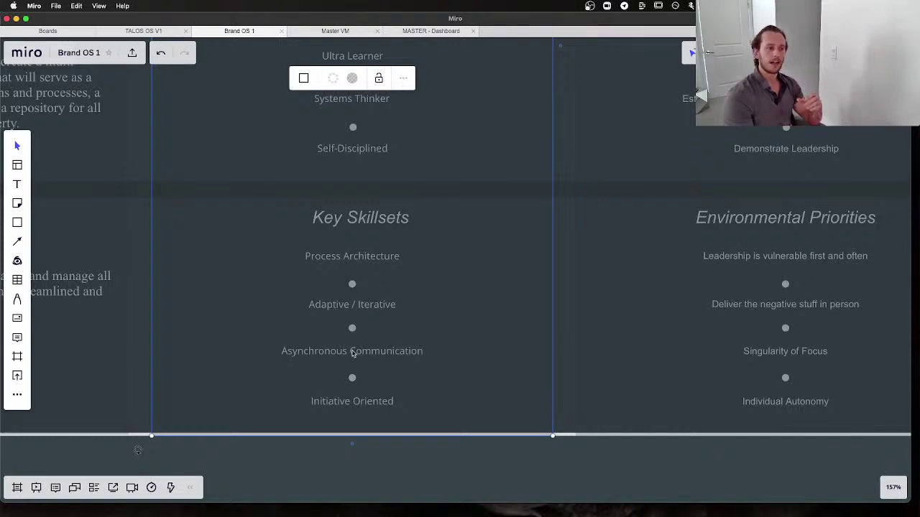
Insert 'Visual' so the skillset reads 'Asynchronous Visual Communication'
double_click(351, 352)
type("Vis")
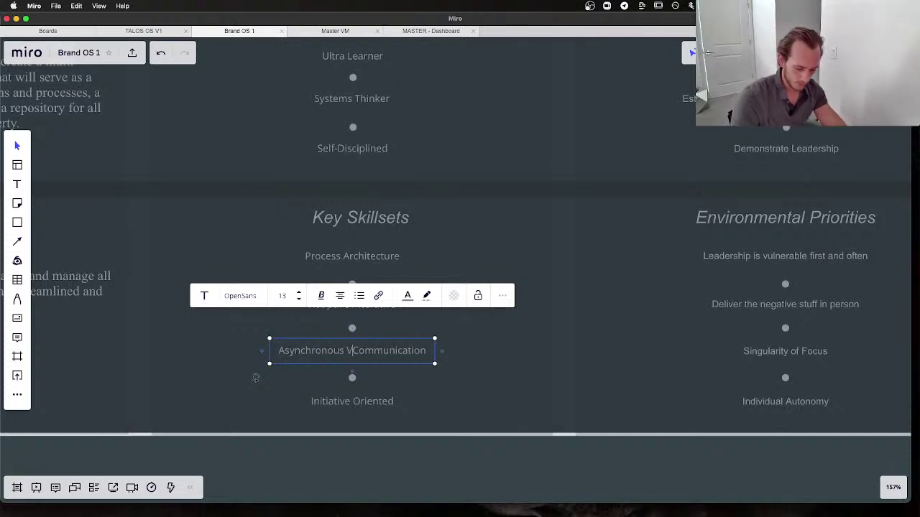
type("i")
key("BackSpace")
type("ual")
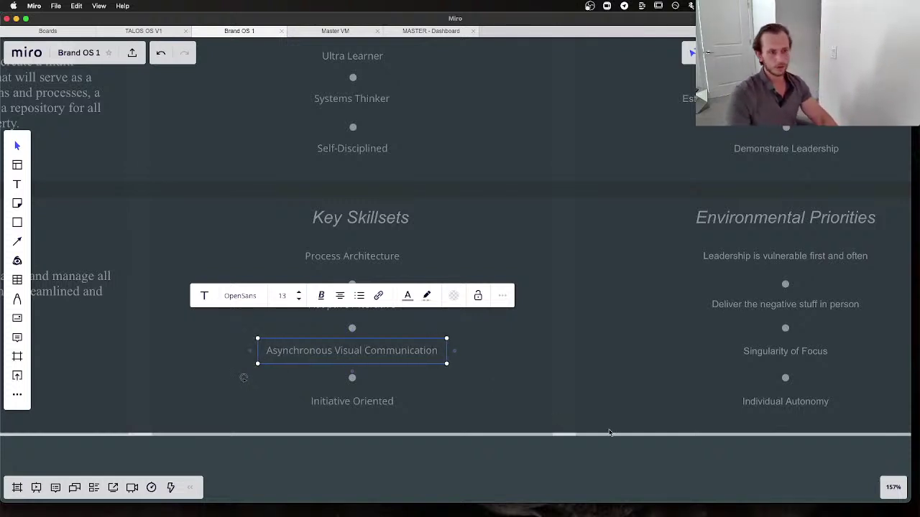
left_click(612, 434)
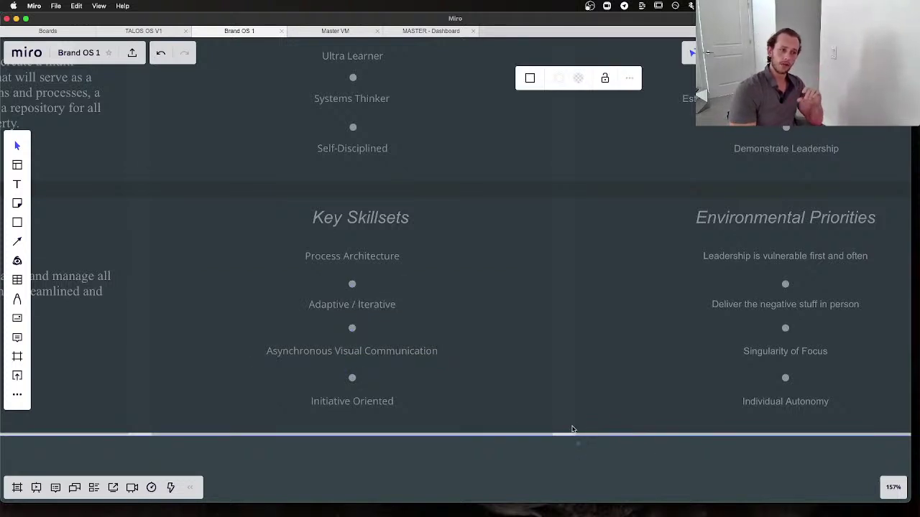
Select the Initiative Oriented and Self-Disciplined texts, then clear the selection
scroll(572, 429, "down", 2)
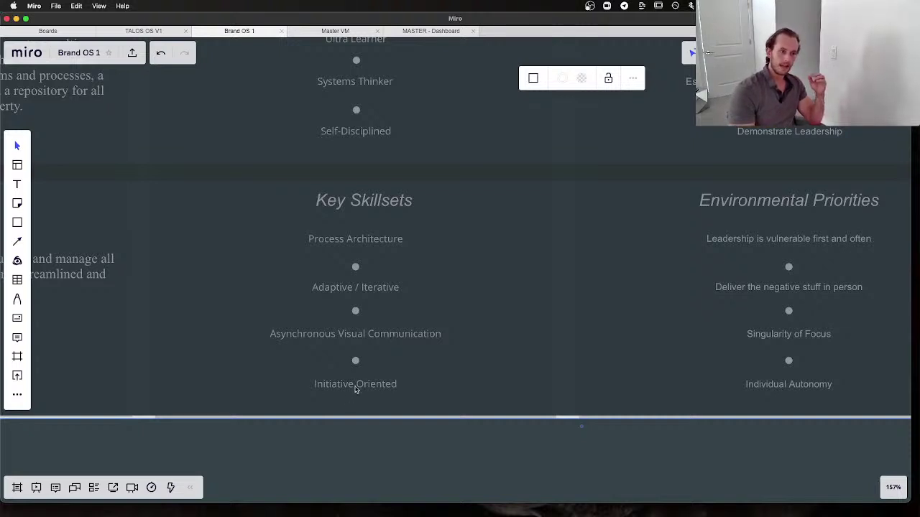
left_click(357, 386)
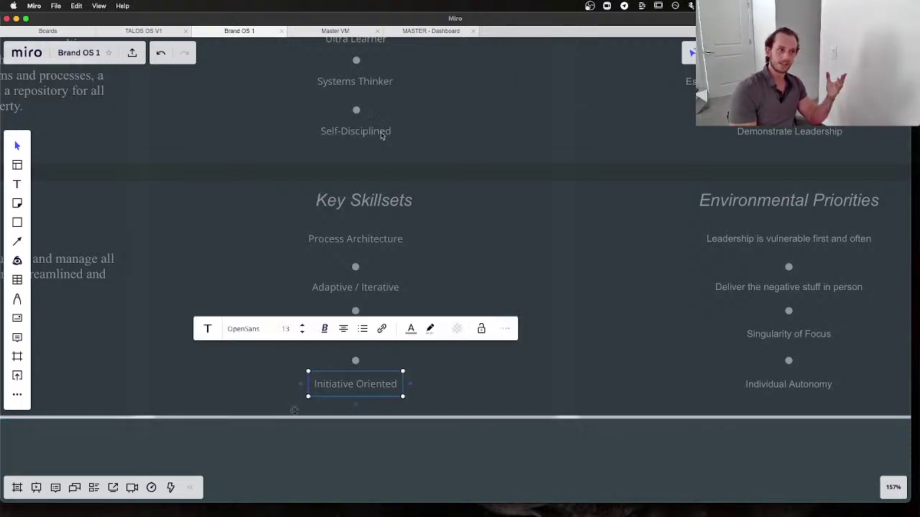
left_click(382, 132)
left_click(432, 457)
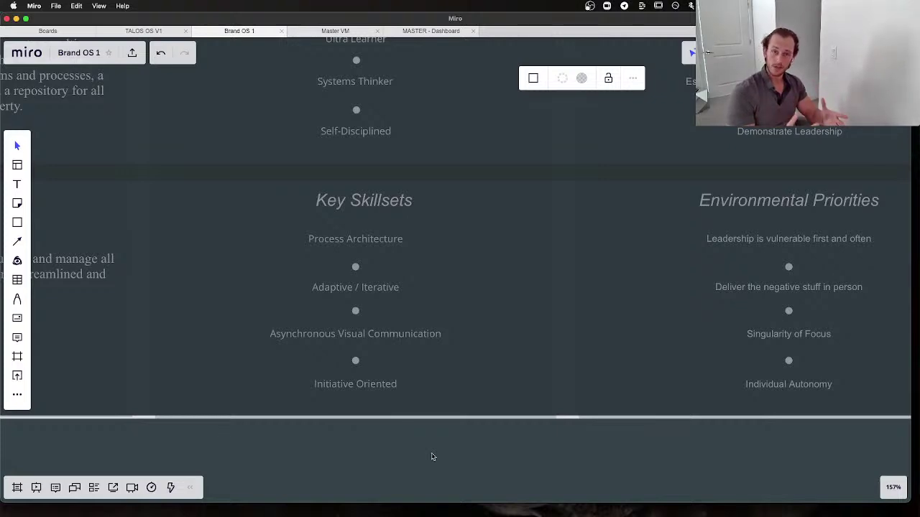
scroll(432, 457, "down", 3)
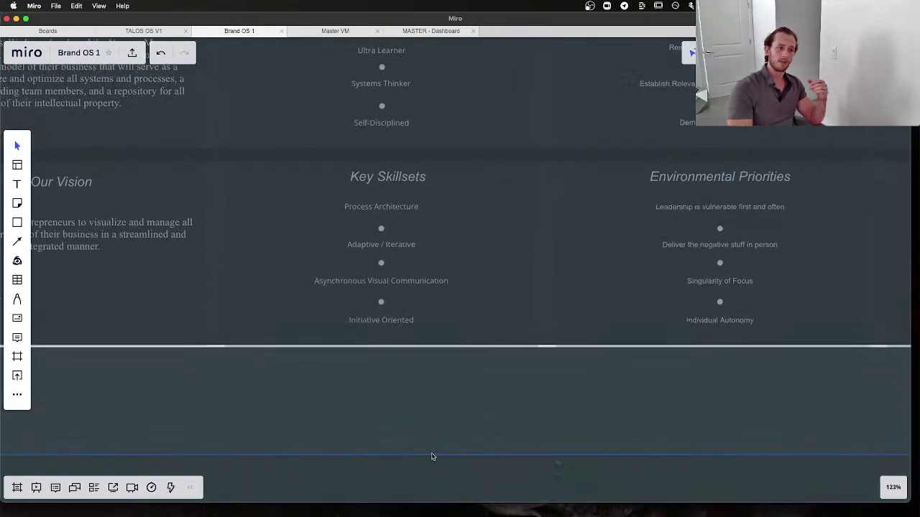
left_click(427, 467)
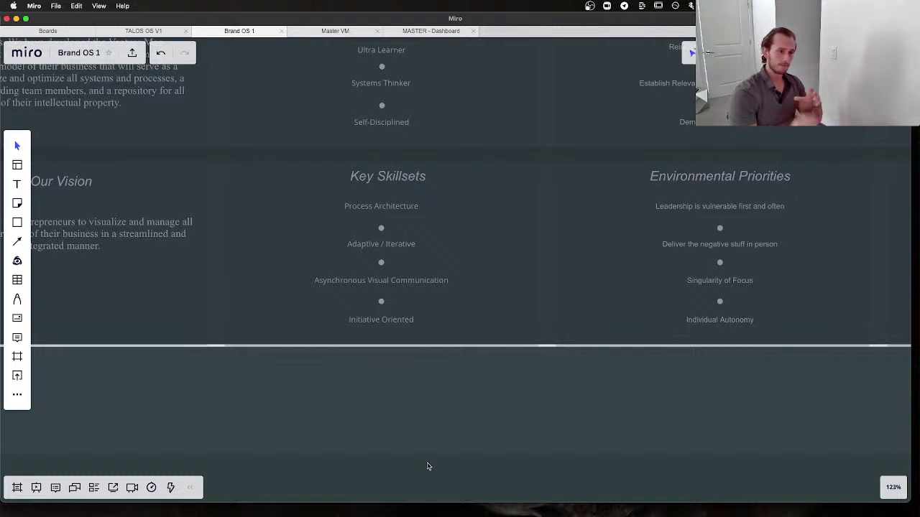
scroll(417, 449, "down", 1)
scroll(365, 331, "up", 3)
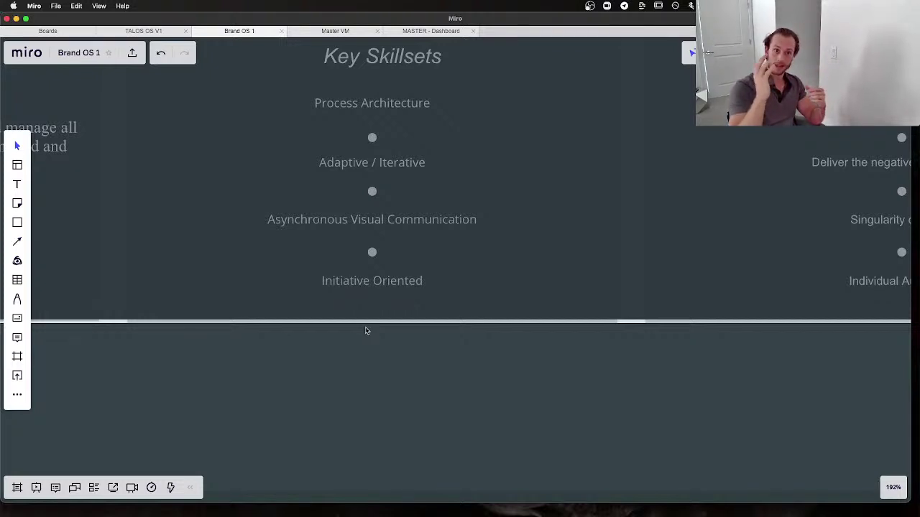
scroll(365, 330, "right", 5)
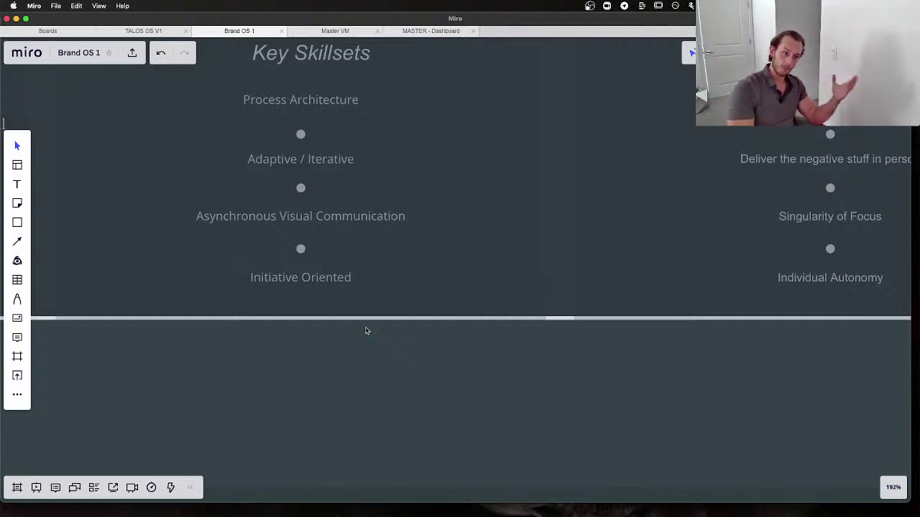
scroll(366, 331, "up", 3)
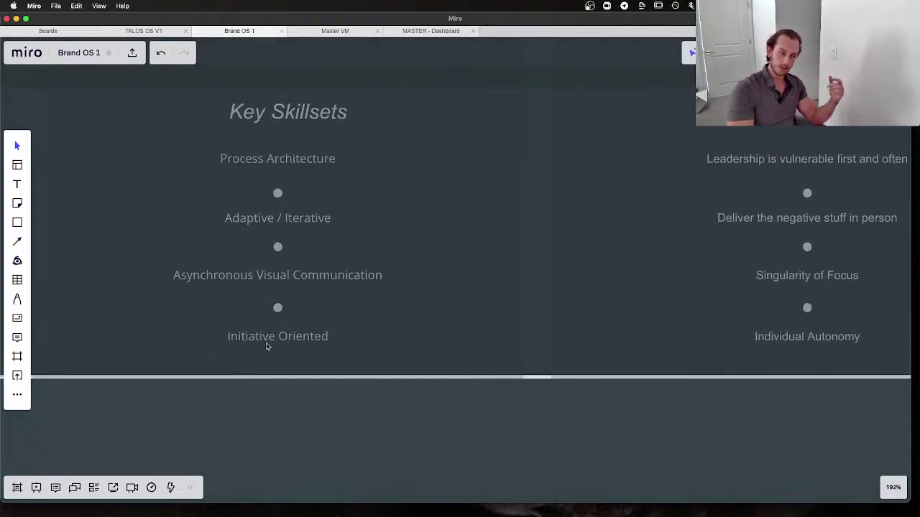
scroll(266, 351, "down", 5)
scroll(266, 356, "up", 5)
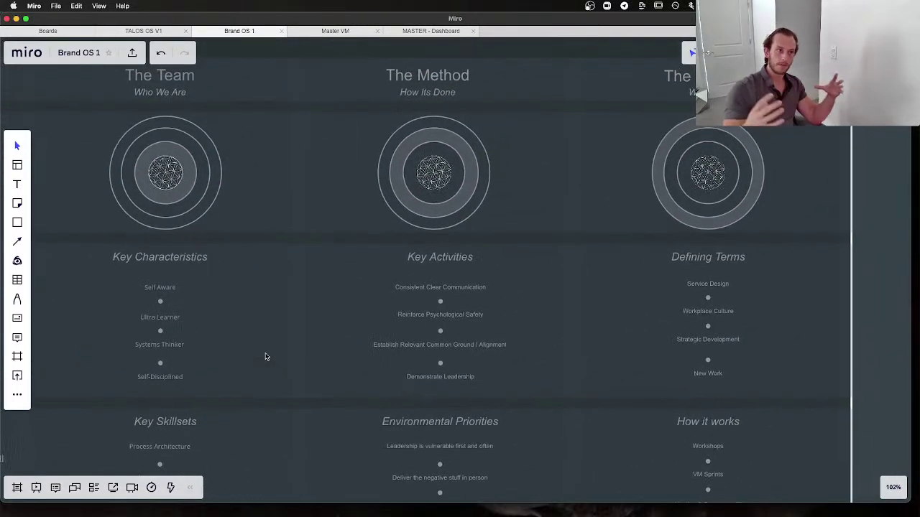
scroll(265, 356, "up", 3)
scroll(265, 356, "left", 5)
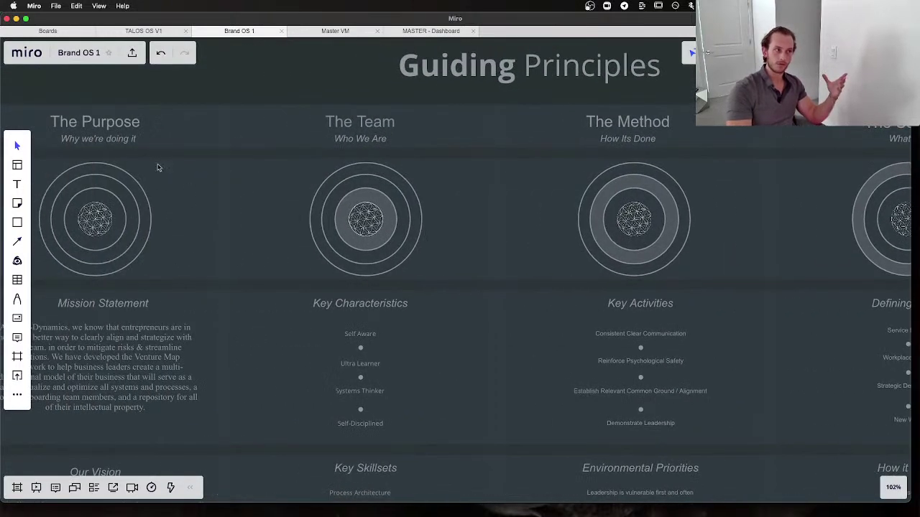
scroll(135, 204, "right", 4)
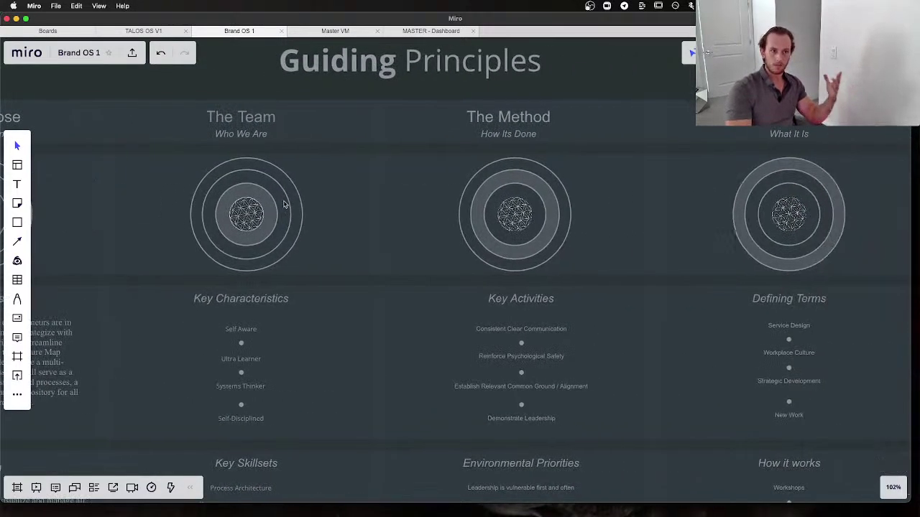
scroll(565, 185, "right", 5)
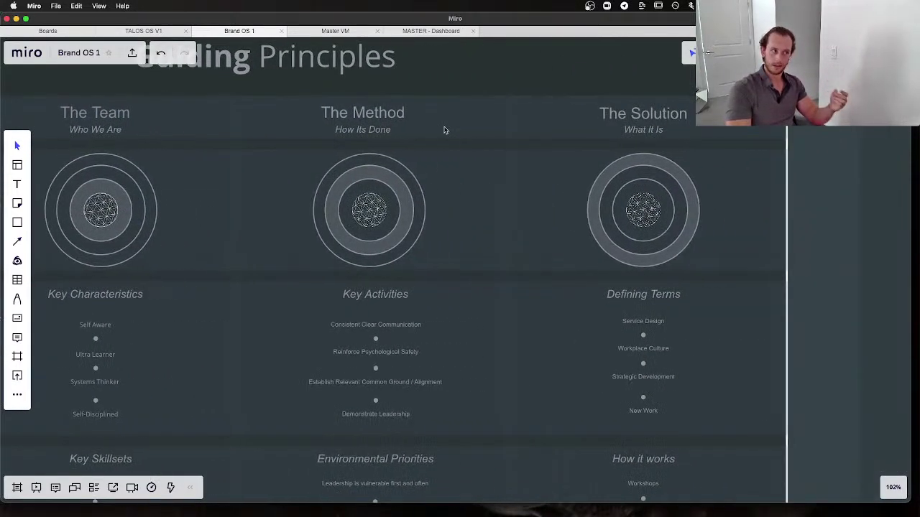
scroll(443, 130, "up", 2)
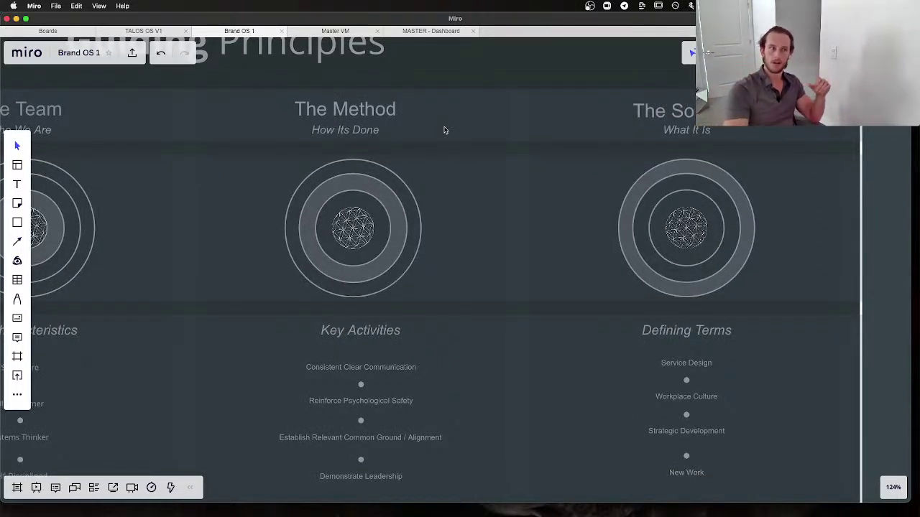
scroll(356, 183, "up", 1)
scroll(356, 184, "up", 5)
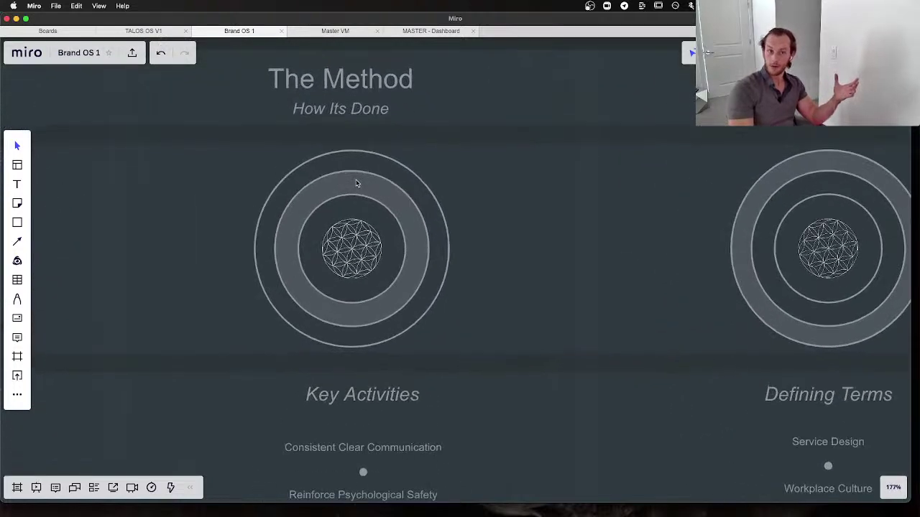
scroll(356, 185, "down", 8)
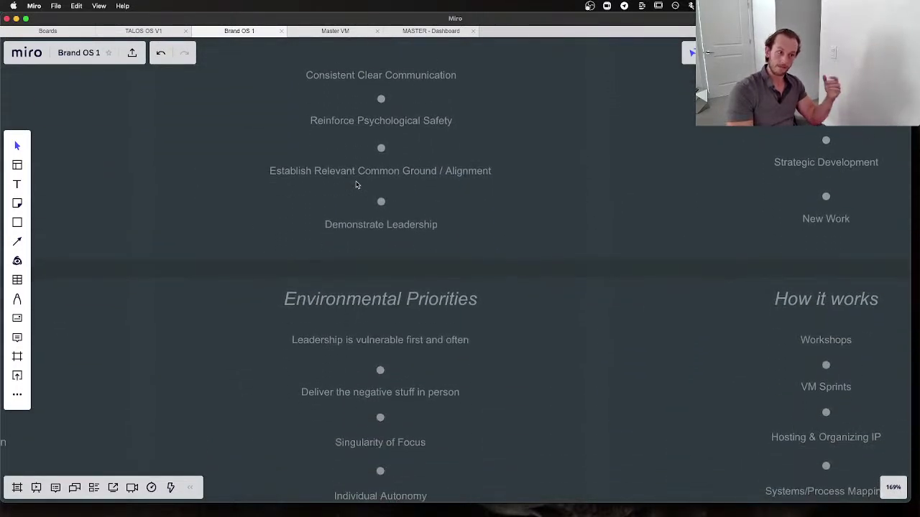
scroll(356, 185, "down", 5)
left_click(355, 185)
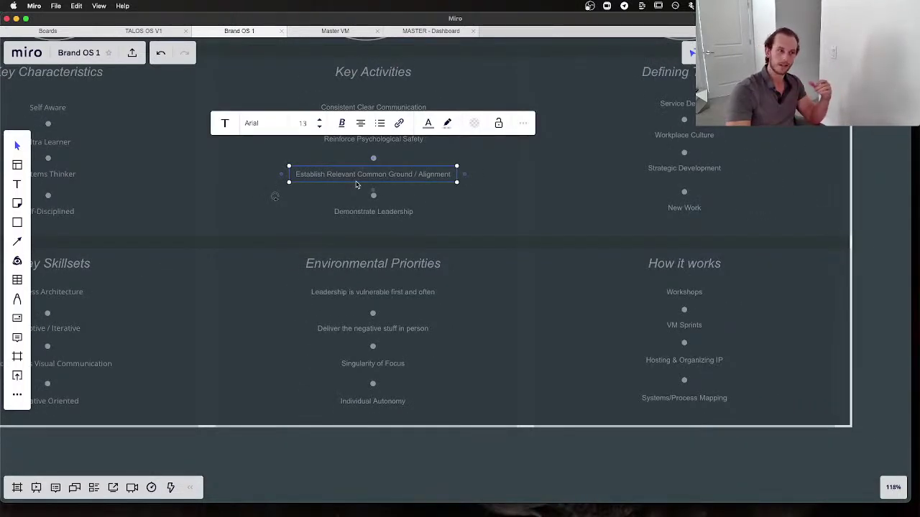
left_click(452, 214)
scroll(414, 176, "up", 5)
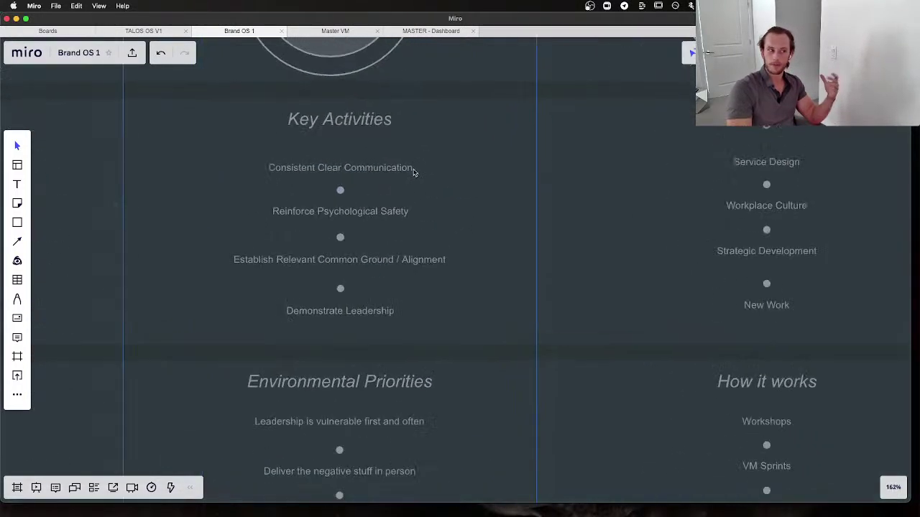
scroll(413, 173, "up", 3)
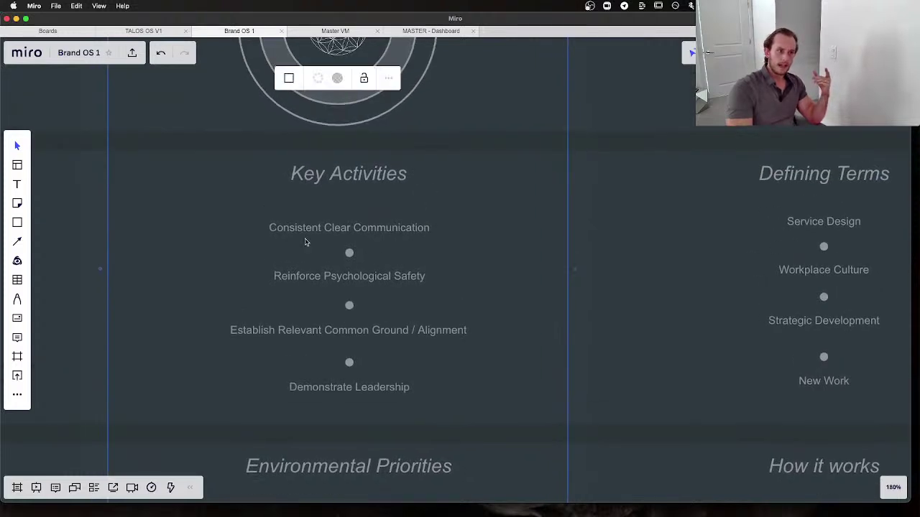
scroll(306, 240, "up", 2)
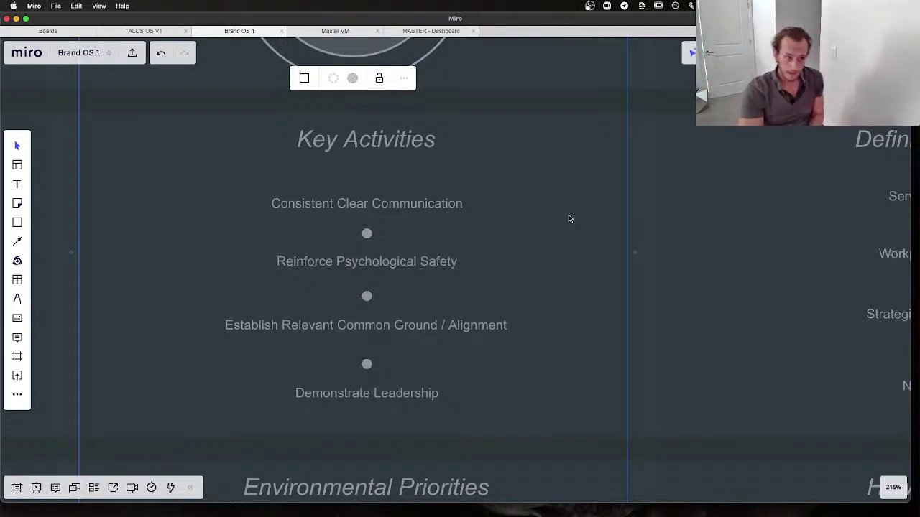
scroll(569, 218, "down", 2)
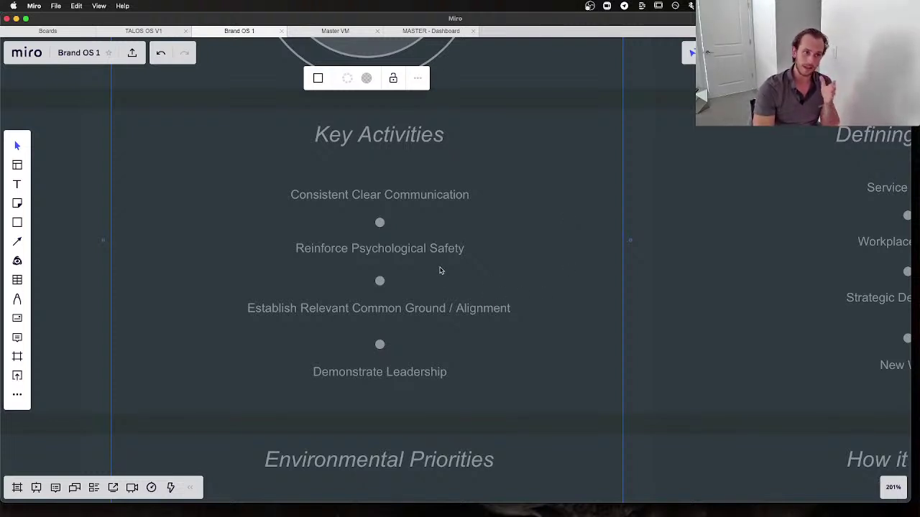
scroll(440, 270, "down", 2)
scroll(440, 270, "down", 3)
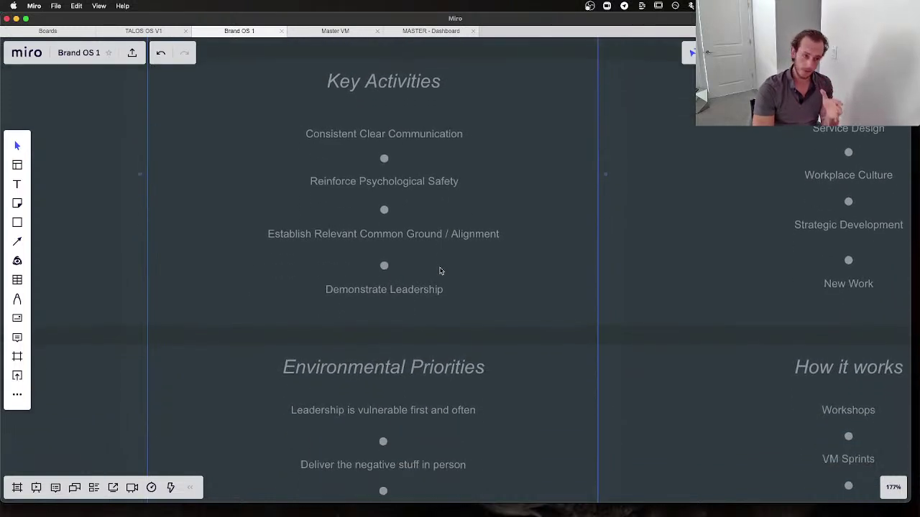
scroll(441, 271, "down", 4)
scroll(441, 270, "left", 2)
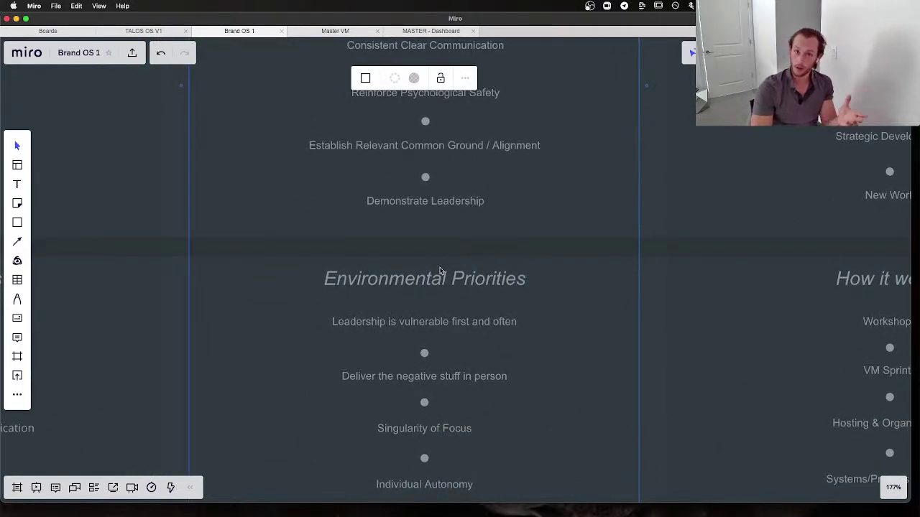
Zoom to Environmental Priorities, select its frame, and switch over to Safari
scroll(439, 270, "down", 5)
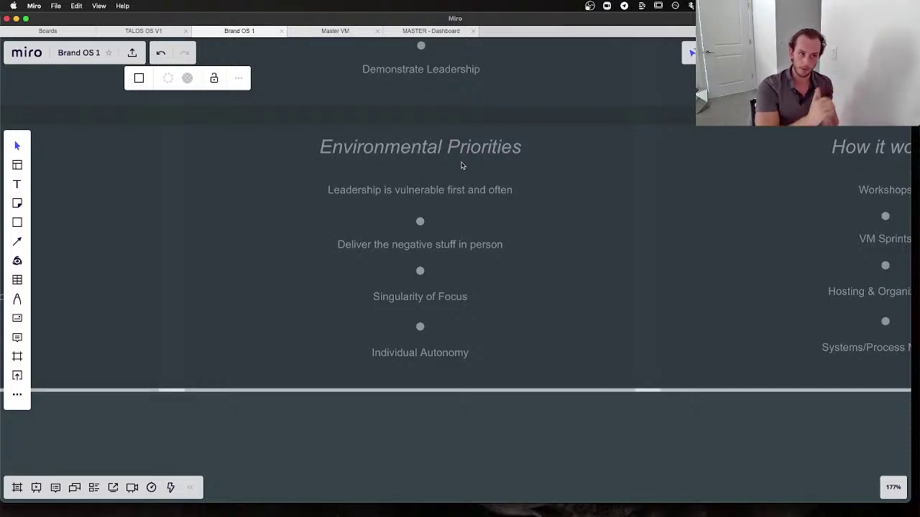
scroll(462, 165, "up", 5)
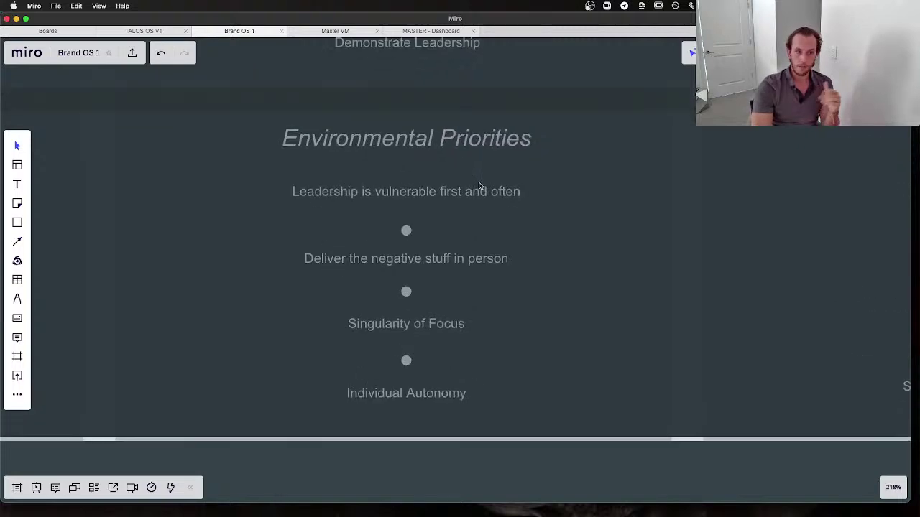
left_click(401, 213)
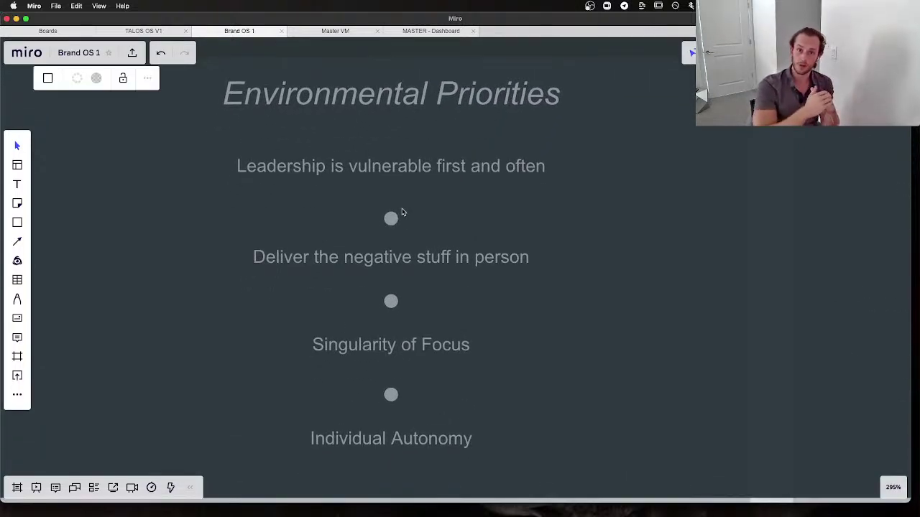
key("ctrl+Right")
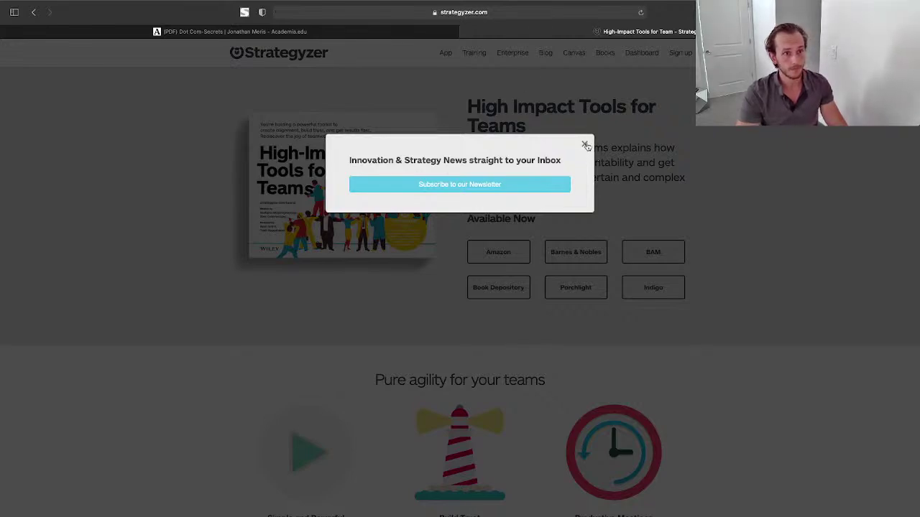
Dismiss the newsletter popup, view Google Images results for 'culture code book', then return to Miro
left_click(586, 146)
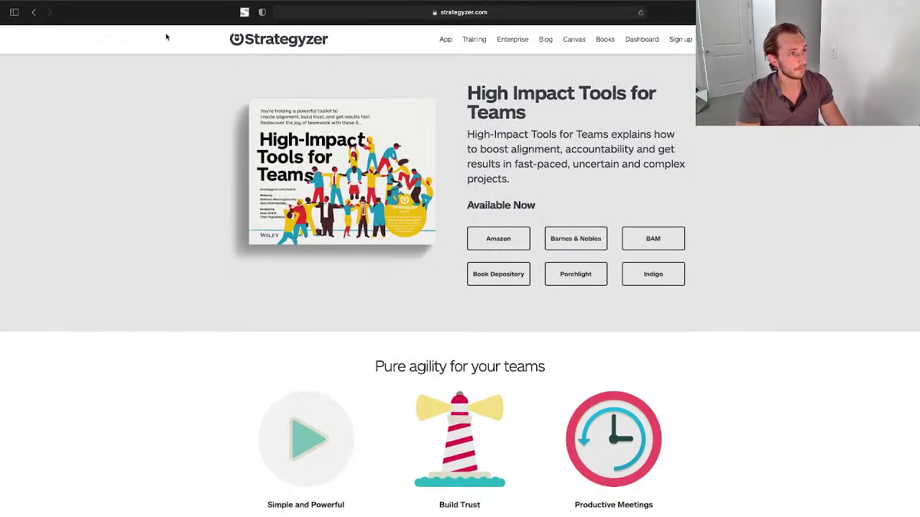
left_click(467, 13)
type("cultur code bok")
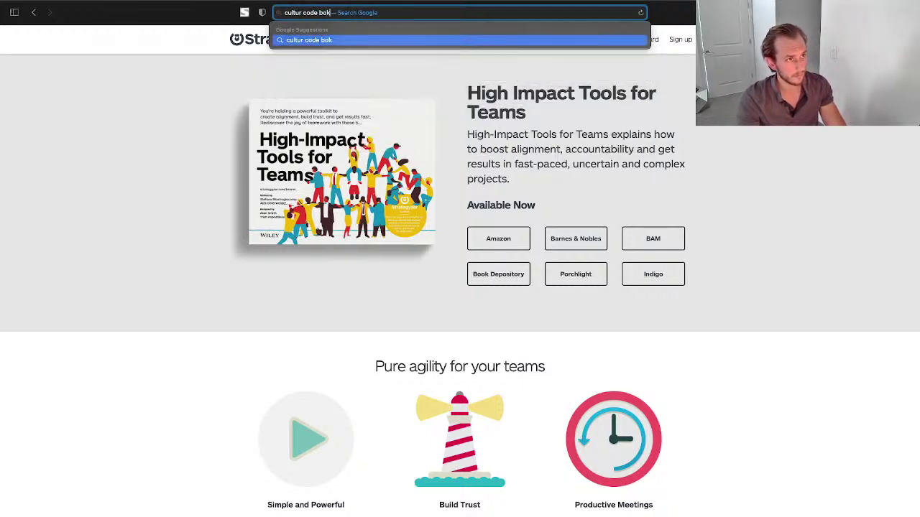
key("Return")
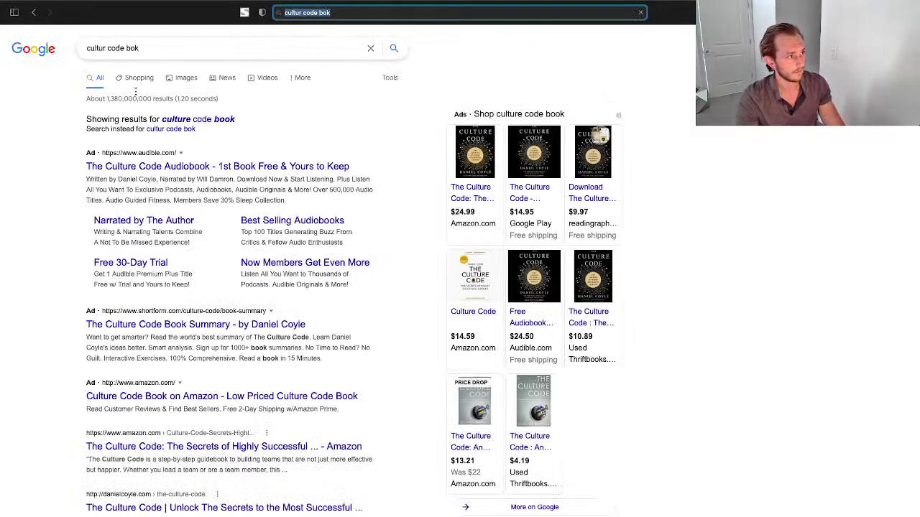
left_click(198, 120)
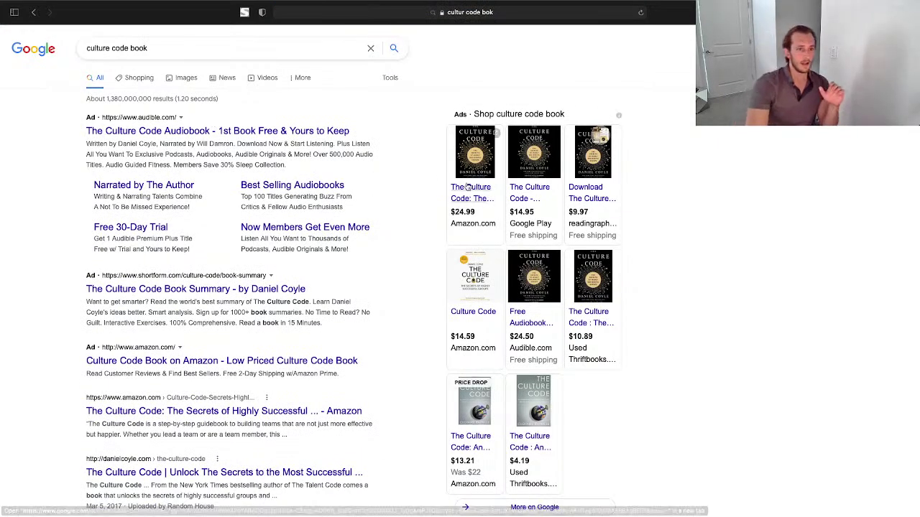
left_click(181, 79)
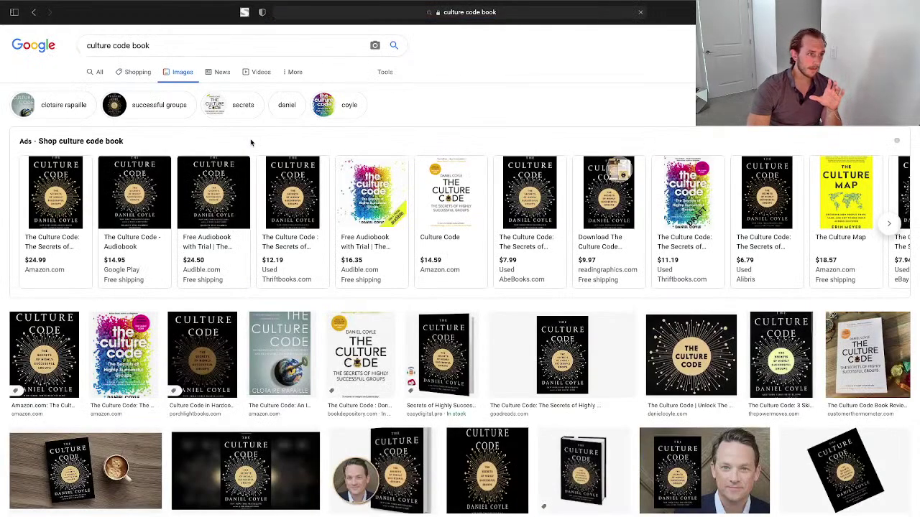
key("ctrl+Left")
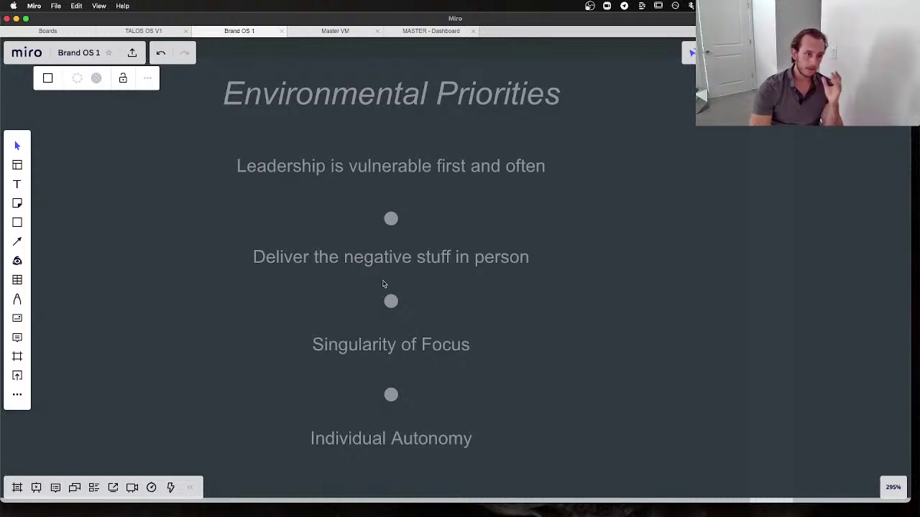
scroll(383, 284, "down", 2)
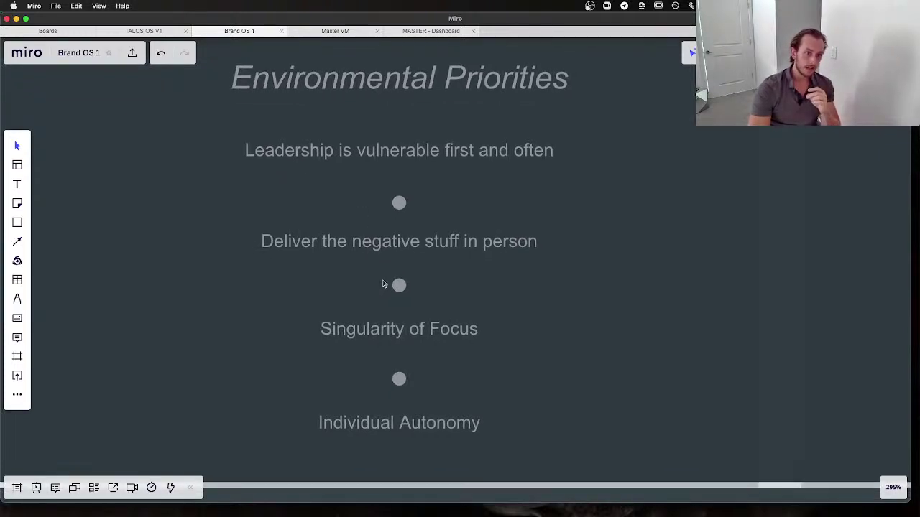
left_click(427, 339)
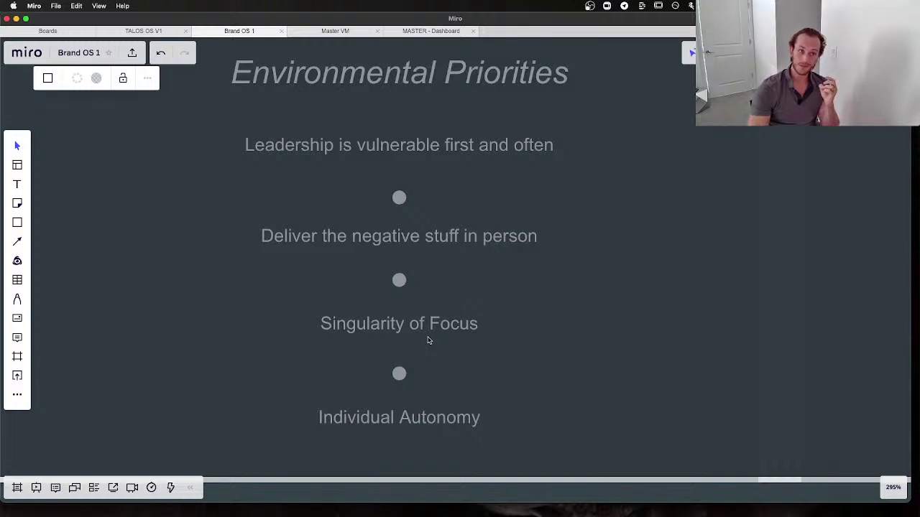
scroll(427, 339, "down", 1)
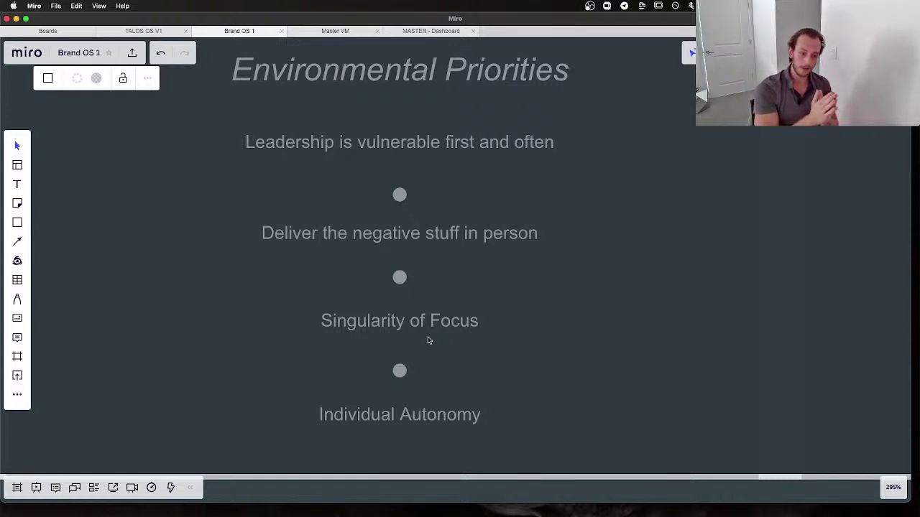
scroll(427, 339, "down", 3)
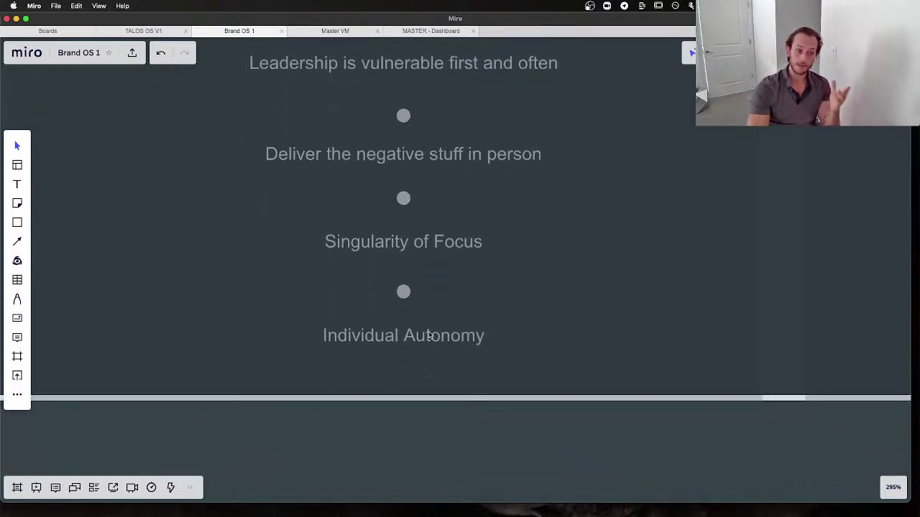
scroll(429, 337, "down", 8)
left_click(429, 335)
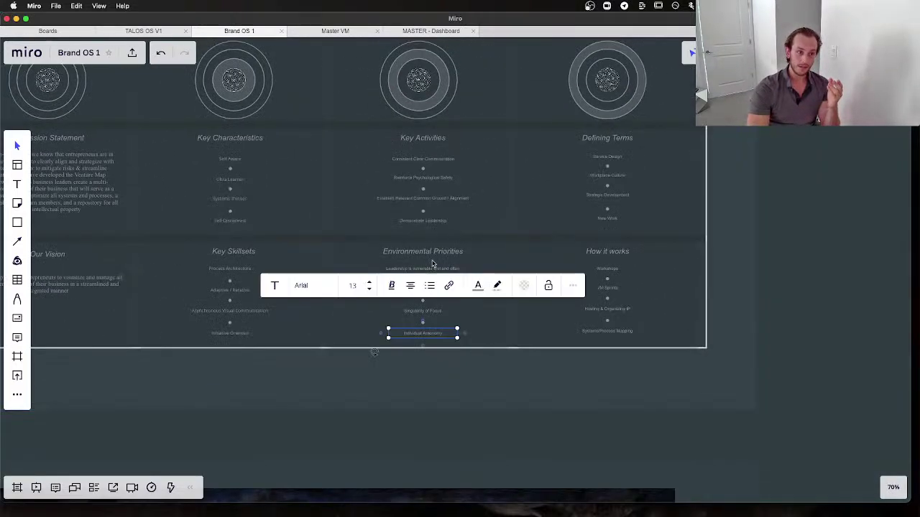
left_click(439, 223)
left_click(222, 334)
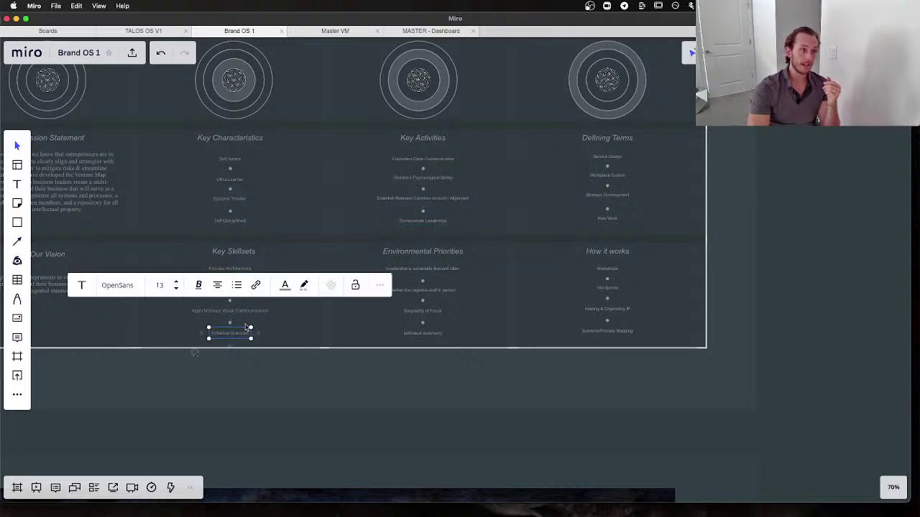
left_click(232, 221)
left_click(485, 417)
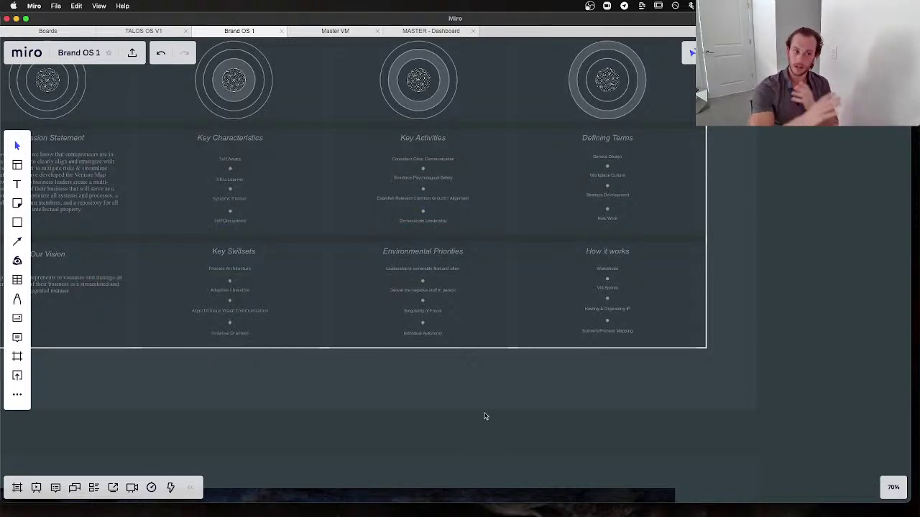
scroll(422, 315, "up", 5)
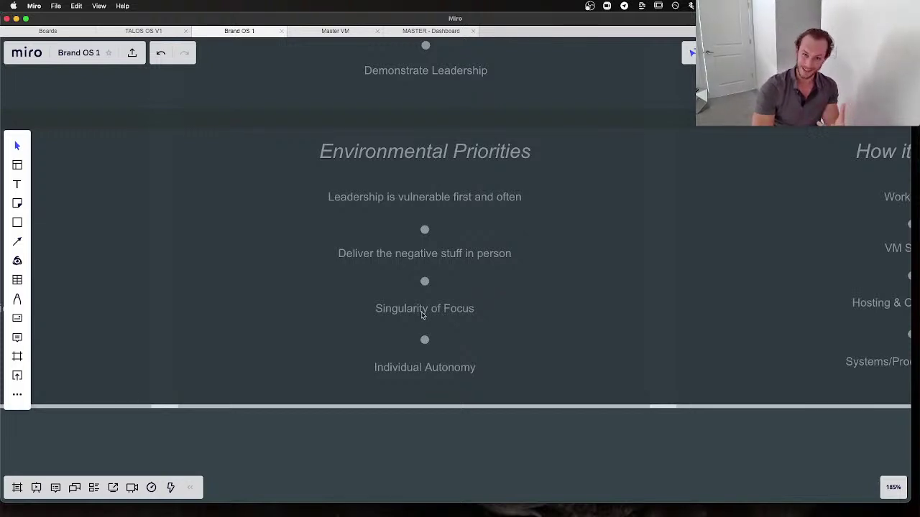
scroll(423, 315, "right", 10)
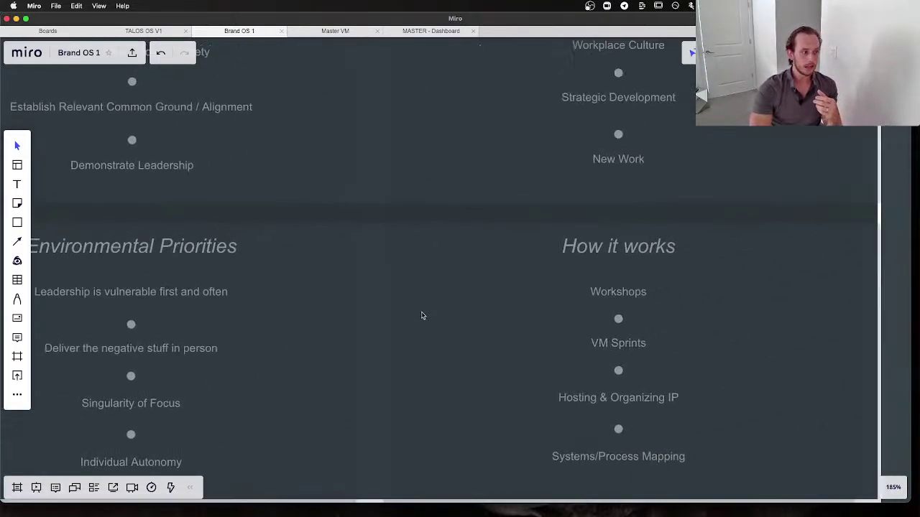
scroll(423, 315, "down", 5)
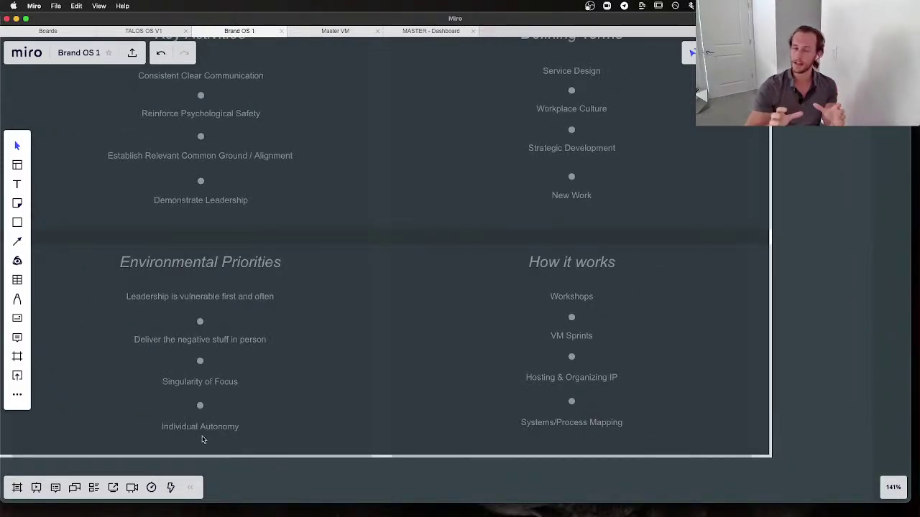
scroll(201, 439, "down", 5)
scroll(201, 437, "right", 5)
scroll(306, 203, "up", 3)
scroll(305, 204, "right", 1)
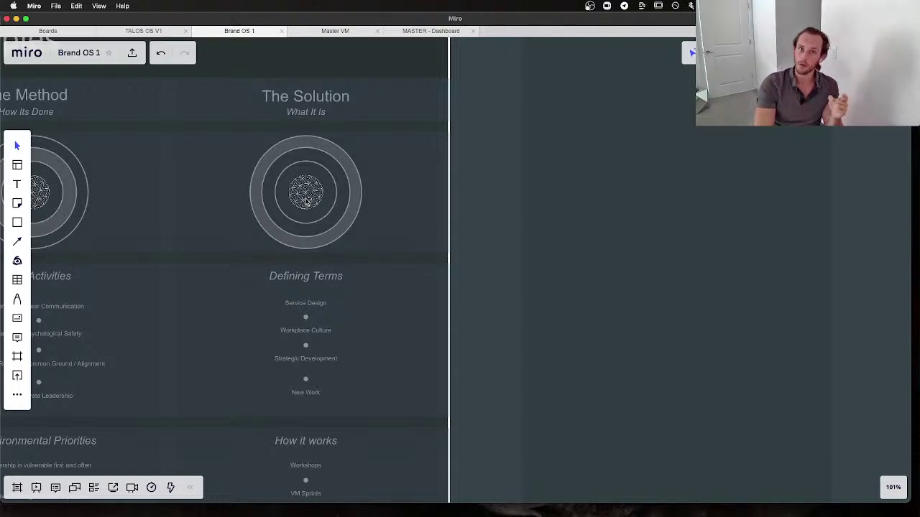
scroll(305, 202, "down", 5)
scroll(288, 209, "down", 2)
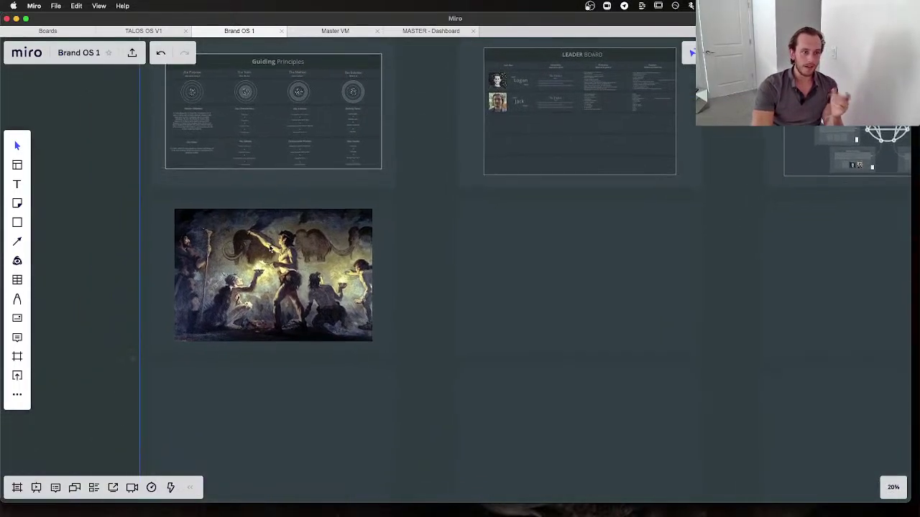
scroll(269, 248, "up", 5)
scroll(269, 244, "down", 3)
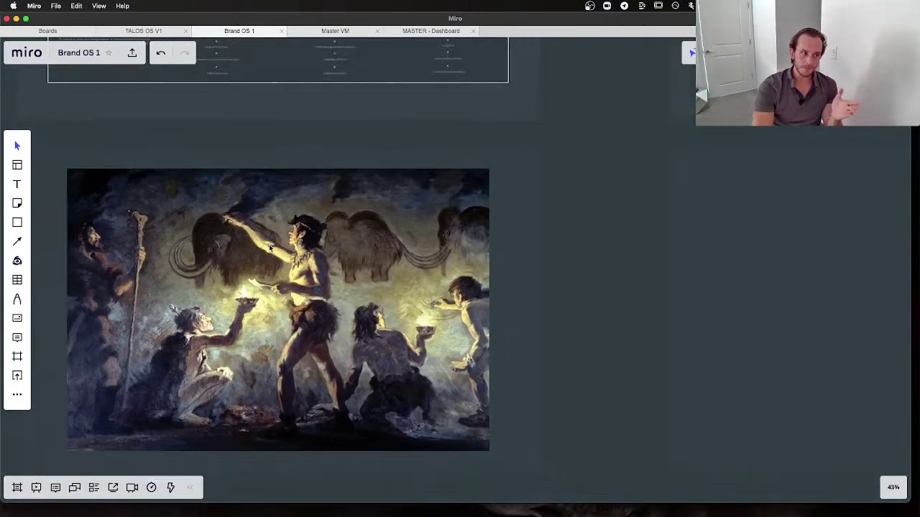
scroll(269, 248, "up", 6)
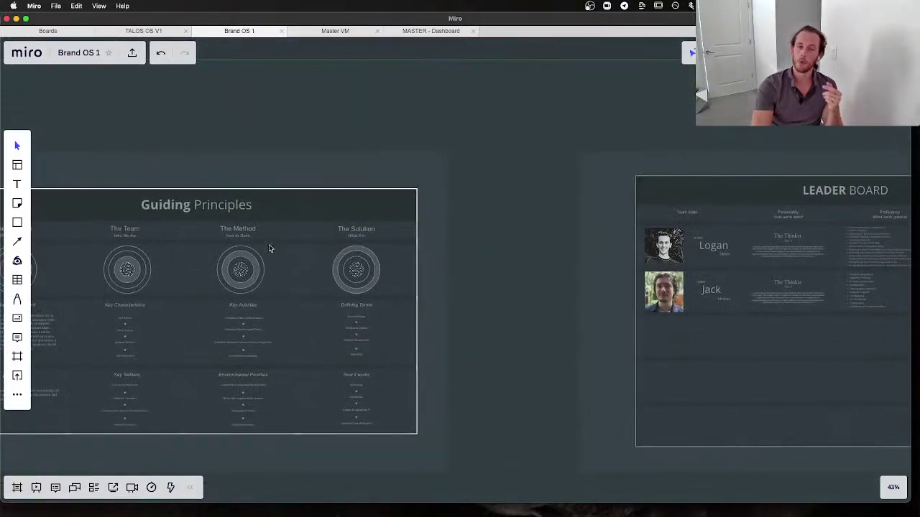
scroll(356, 325, "up", 5)
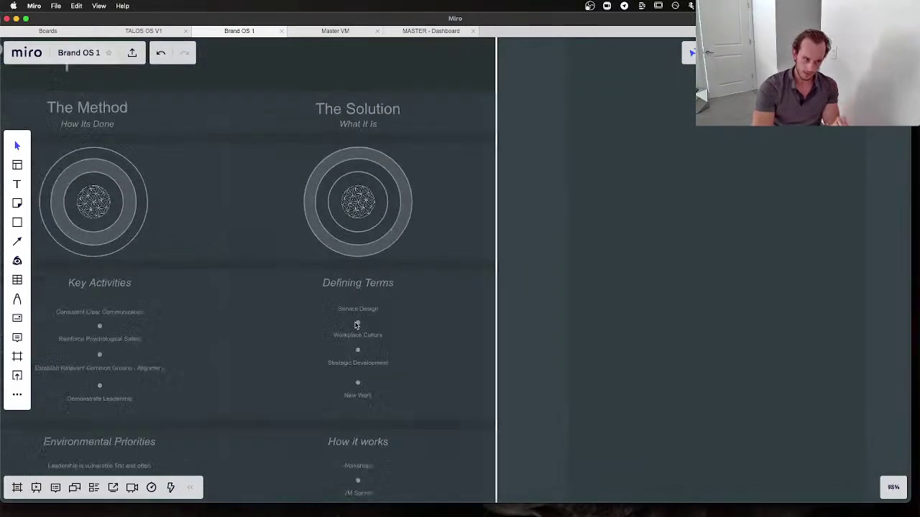
scroll(357, 324, "up", 4)
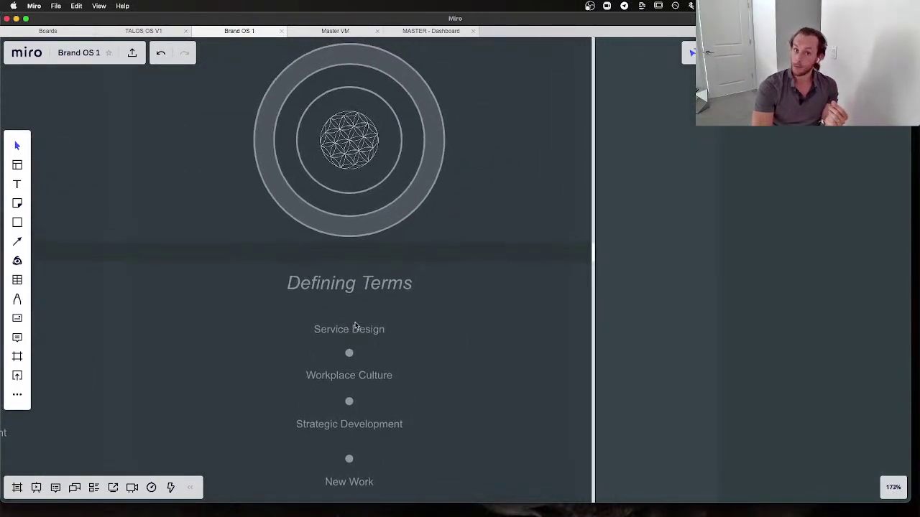
scroll(355, 326, "up", 1)
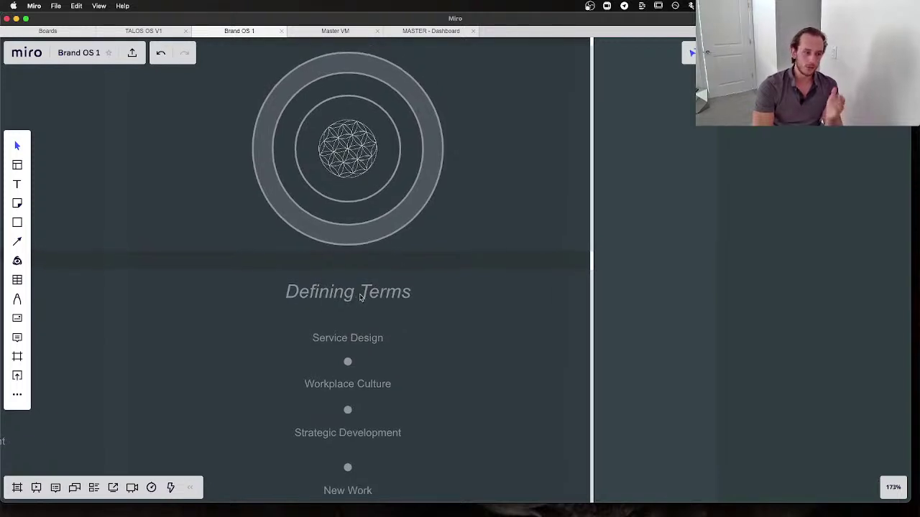
scroll(360, 296, "down", 1)
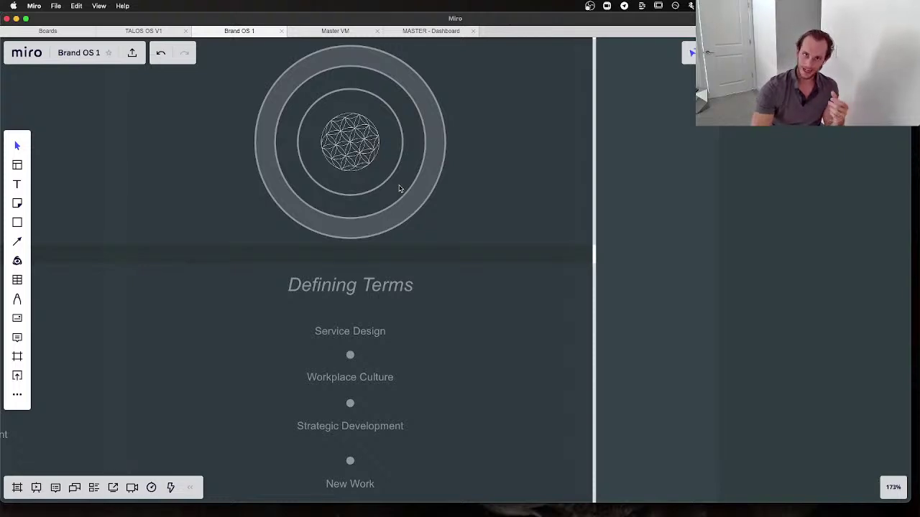
scroll(401, 188, "down", 3)
scroll(400, 189, "down", 5)
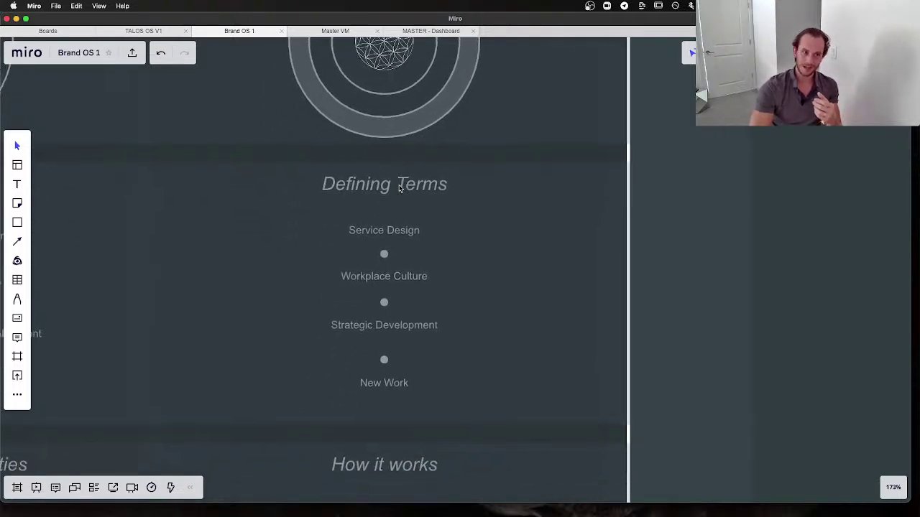
scroll(408, 214, "up", 2)
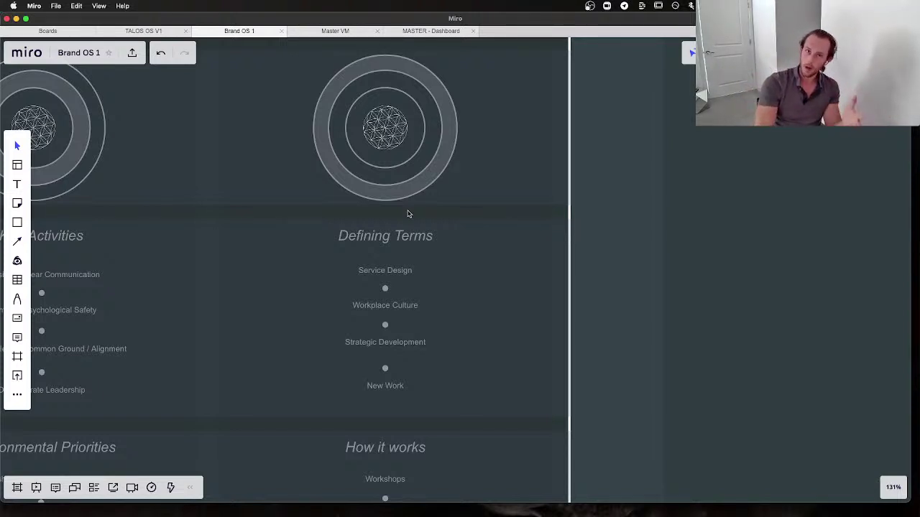
scroll(407, 213, "down", 1)
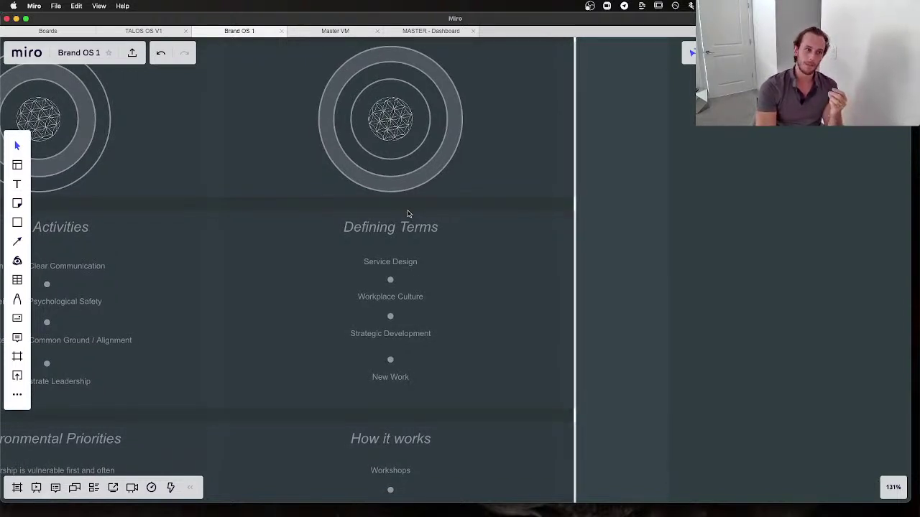
scroll(408, 214, "down", 5)
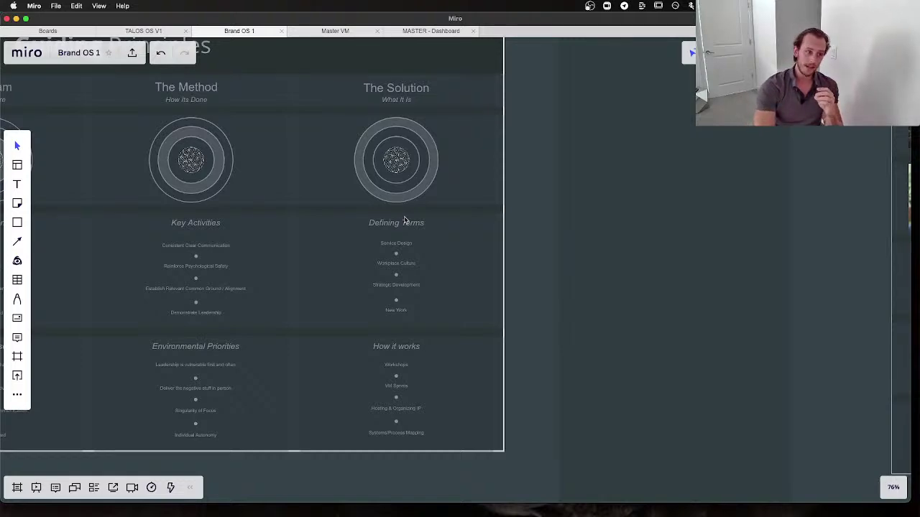
scroll(412, 207, "up", 5)
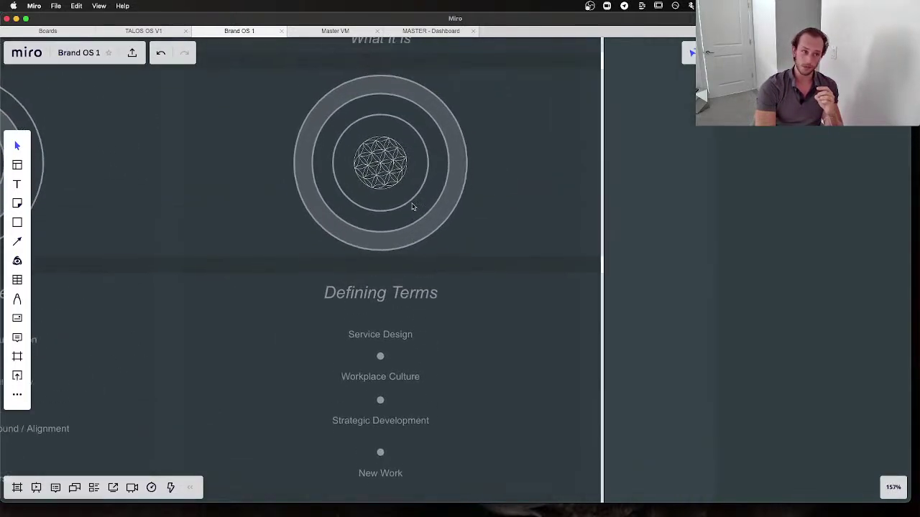
scroll(412, 207, "up", 1)
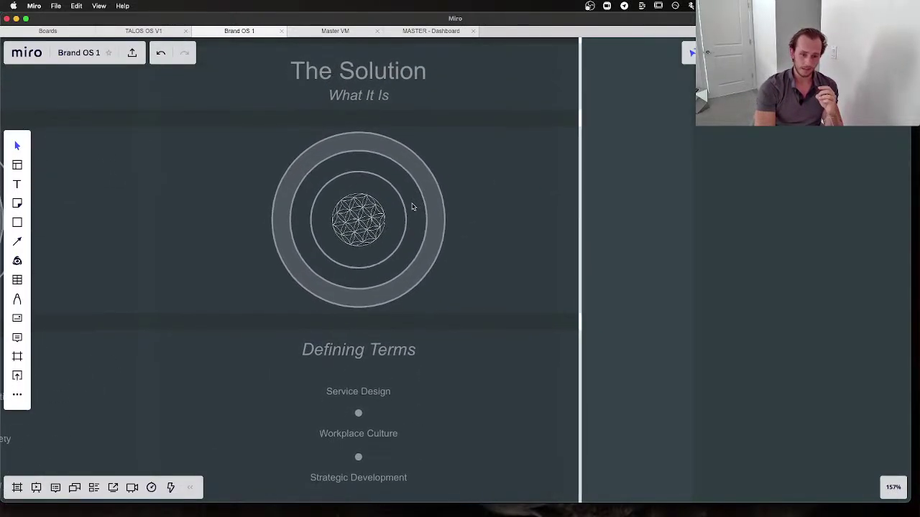
scroll(412, 207, "down", 5)
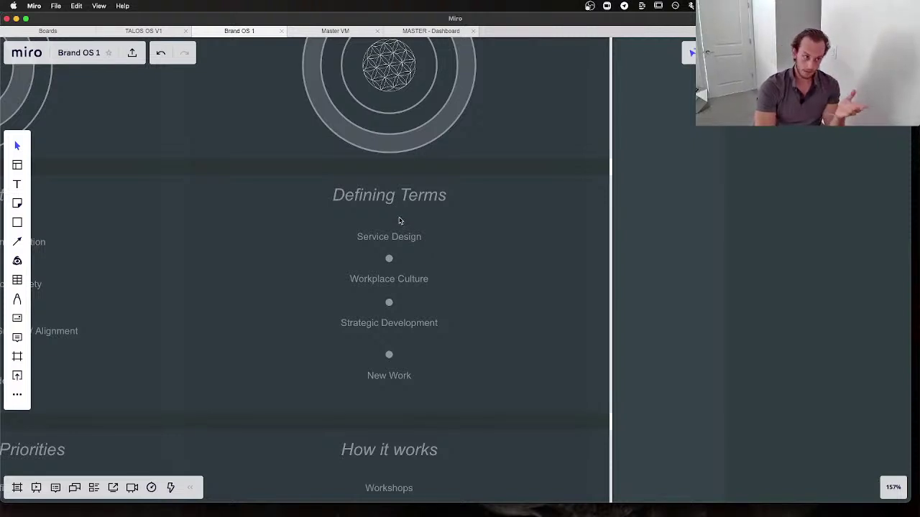
scroll(398, 218, "up", 5)
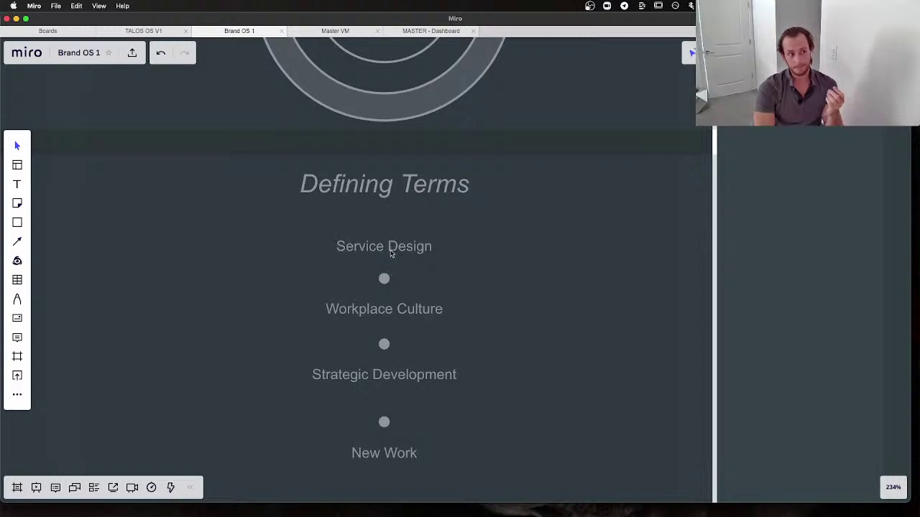
scroll(391, 253, "down", 4)
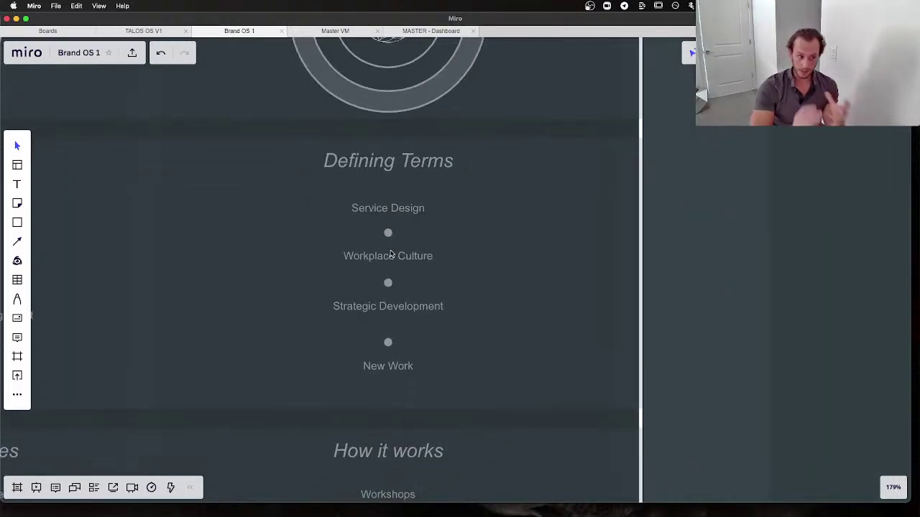
left_click(386, 372)
scroll(385, 374, "up", 2)
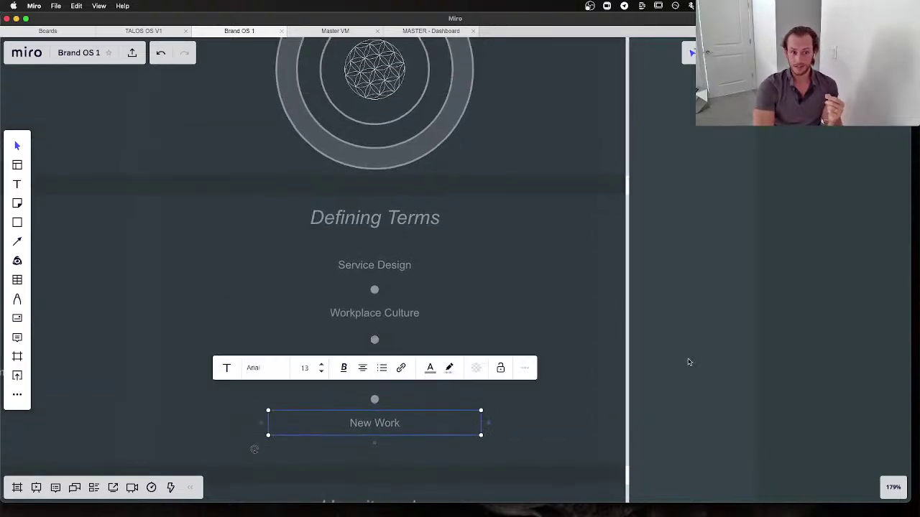
scroll(688, 362, "down", 5)
scroll(630, 310, "down", 2)
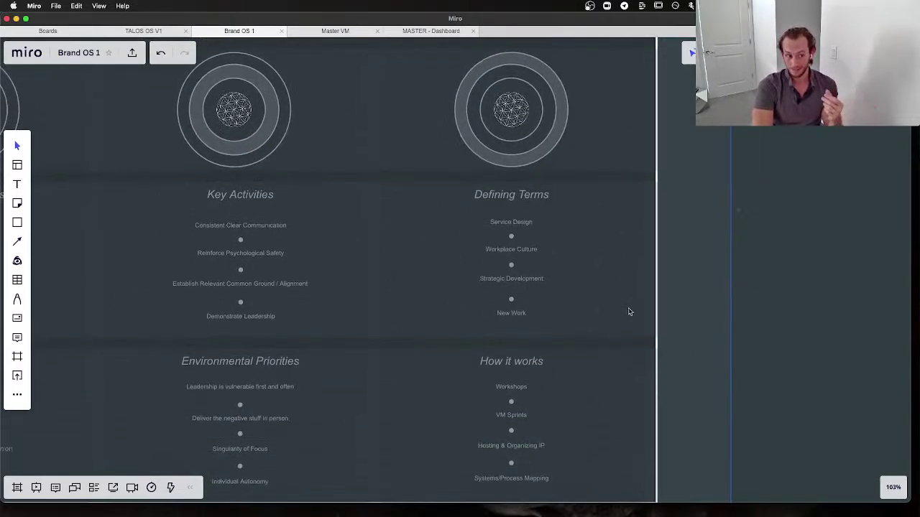
scroll(627, 312, "down", 3)
scroll(595, 326, "up", 5)
scroll(595, 325, "up", 1)
scroll(488, 273, "down", 2)
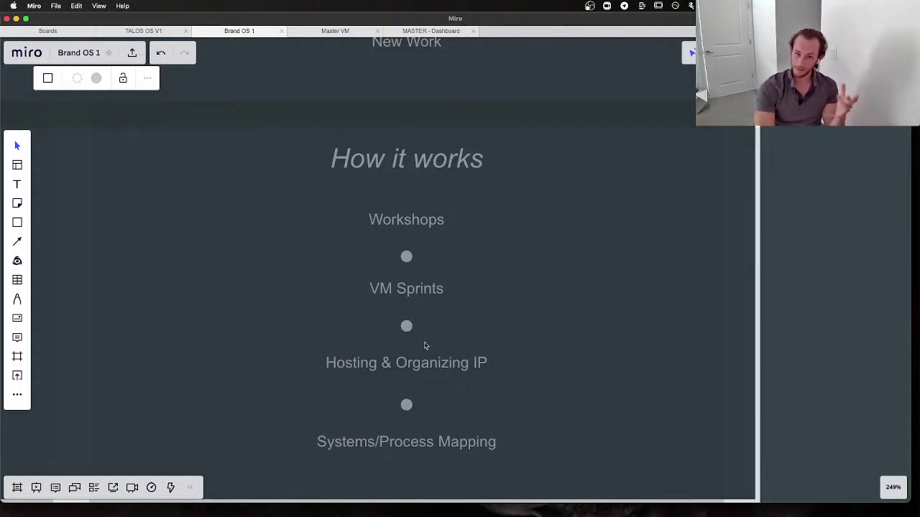
scroll(424, 345, "down", 5)
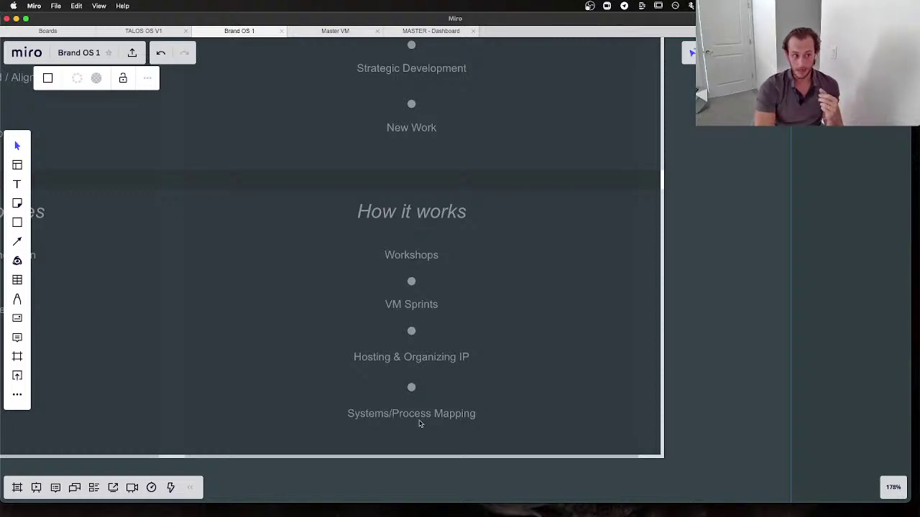
scroll(420, 423, "down", 2)
scroll(421, 423, "down", 3)
scroll(433, 182, "up", 1)
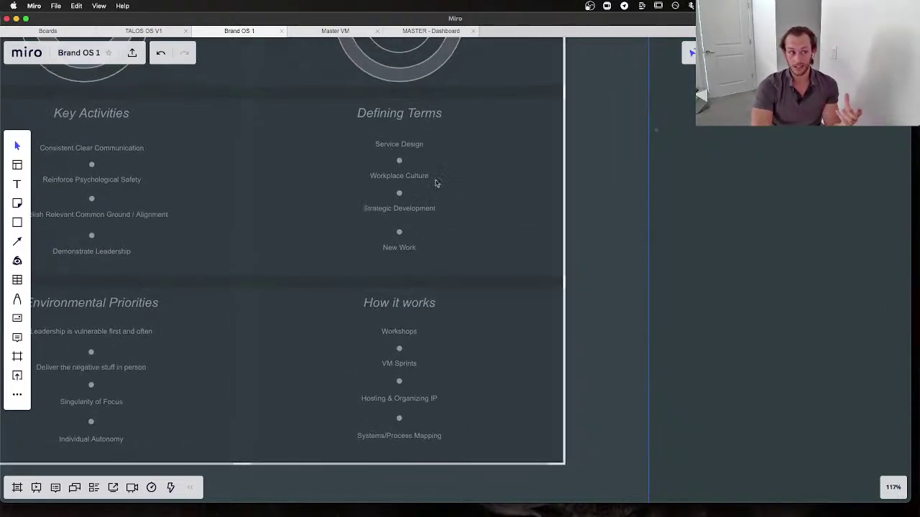
left_click(343, 107)
scroll(468, 369, "down", 10)
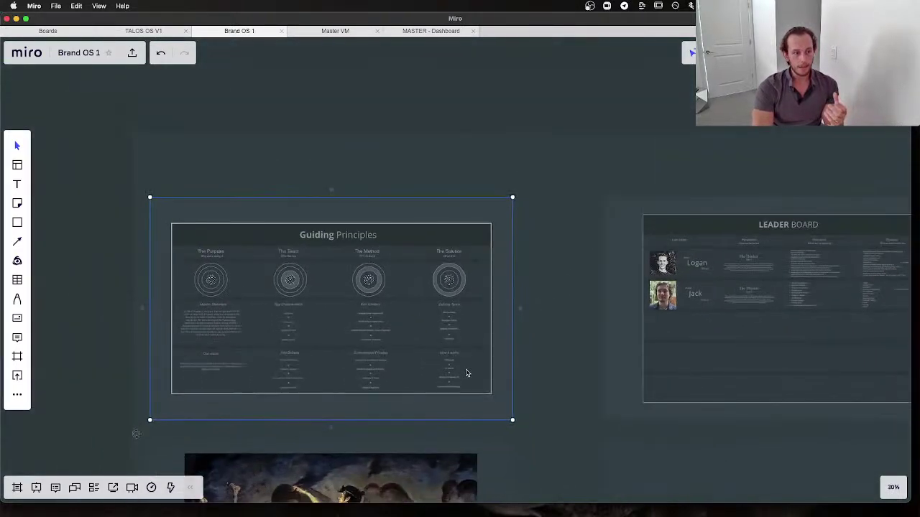
left_click(79, 302)
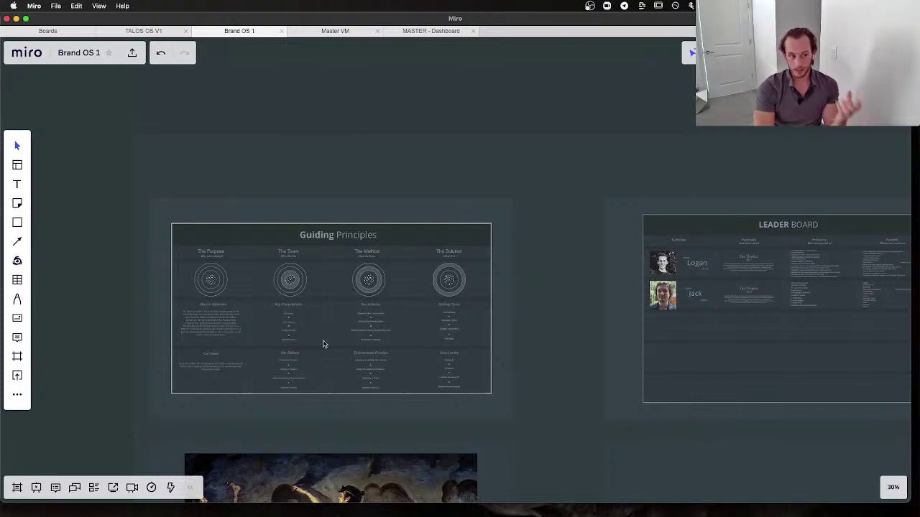
scroll(323, 345, "down", 2)
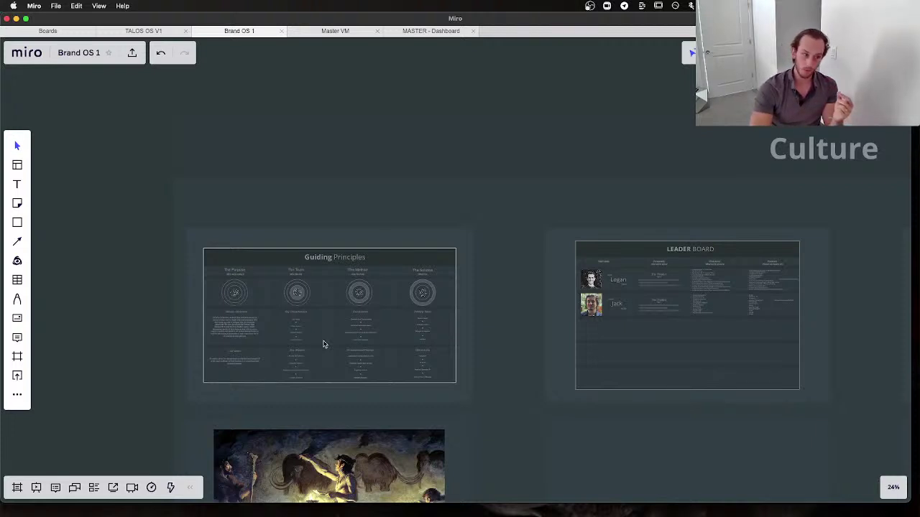
scroll(323, 345, "down", 1)
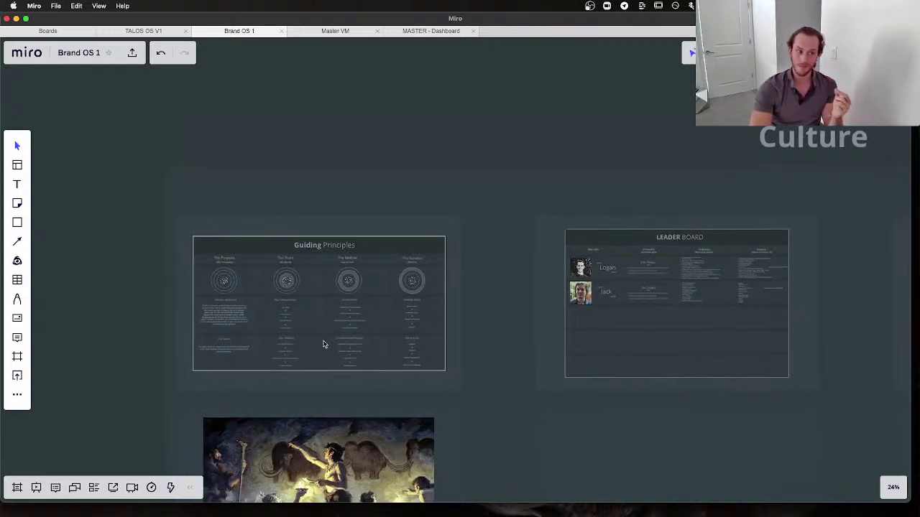
key("n")
left_click(325, 153)
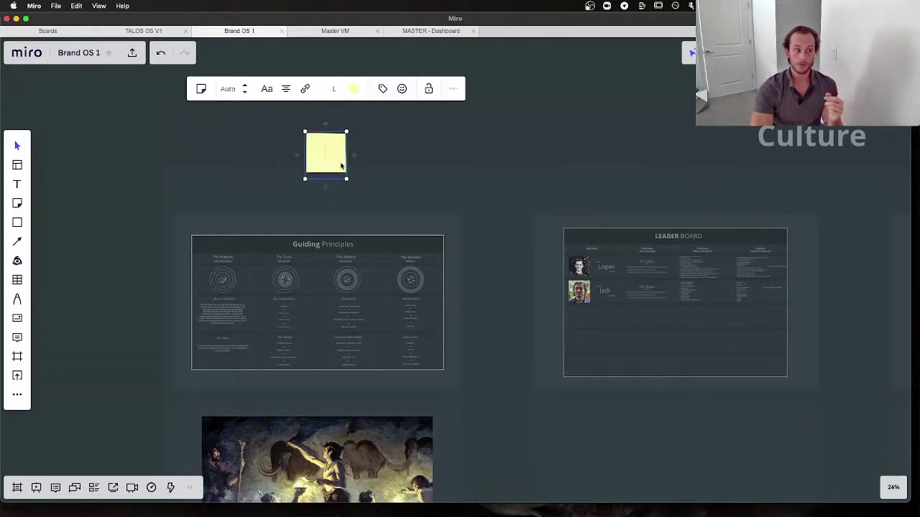
left_click(394, 206)
left_click_drag(323, 150, 237, 192)
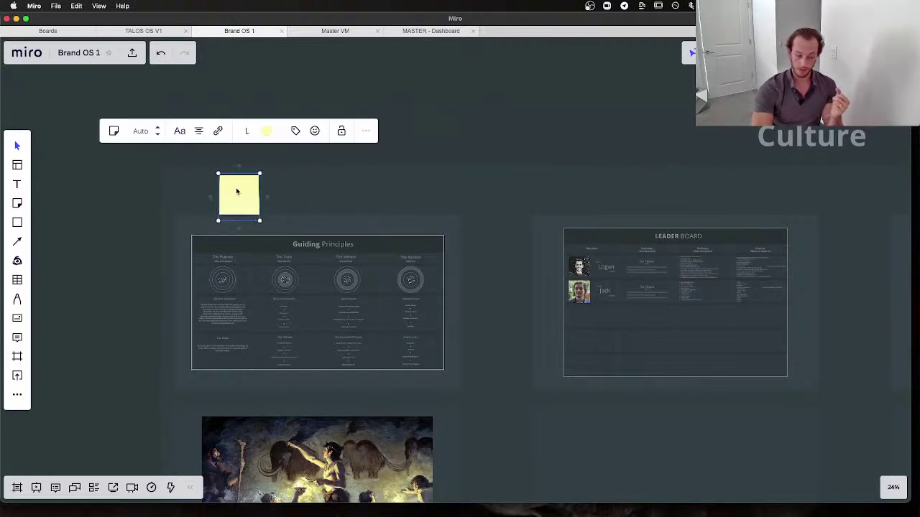
key("BackSpace")
scroll(237, 191, "down", 5)
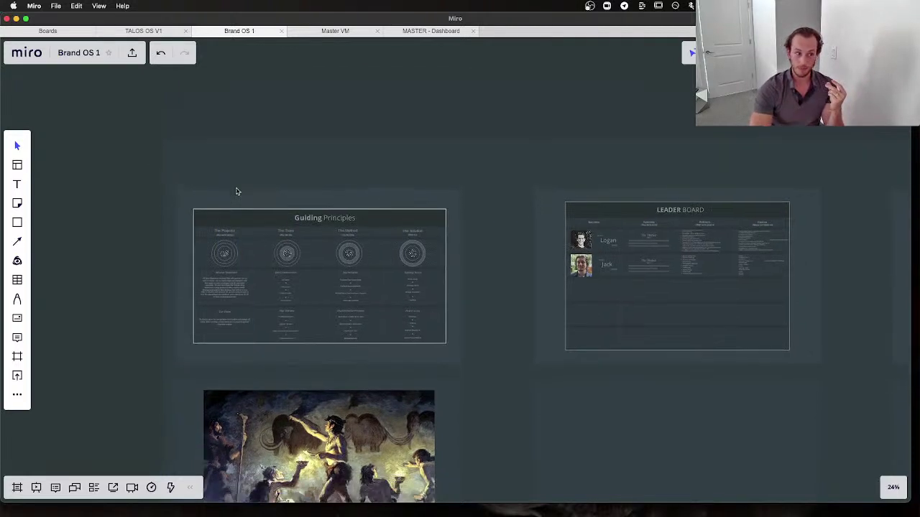
scroll(348, 316, "right", 4)
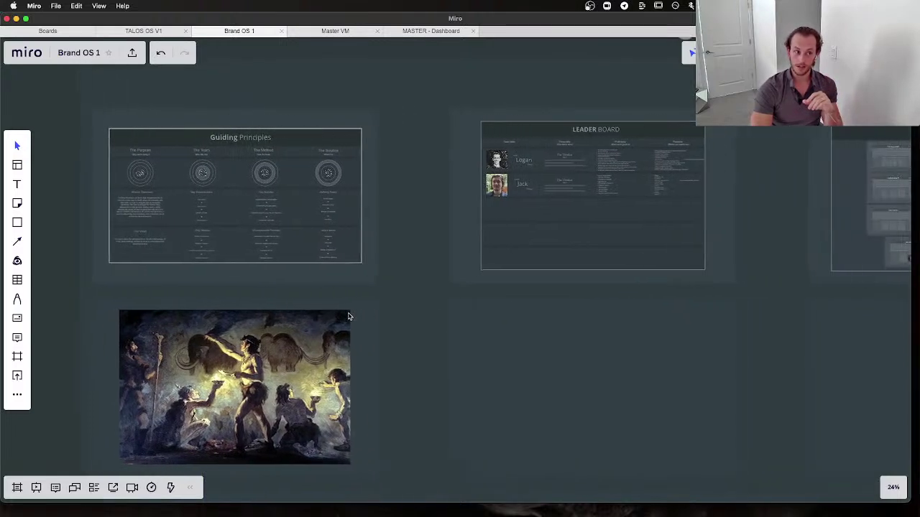
scroll(348, 316, "right", 3)
scroll(348, 316, "up", 2)
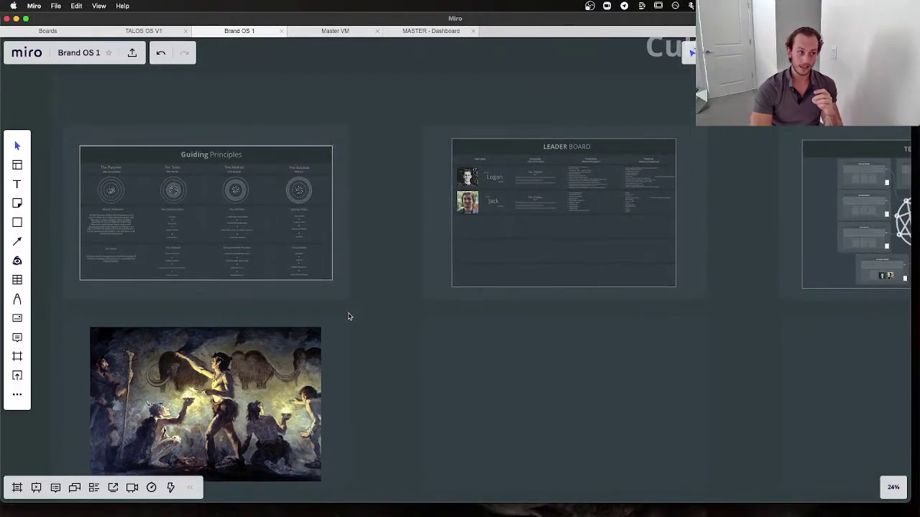
scroll(349, 316, "right", 3)
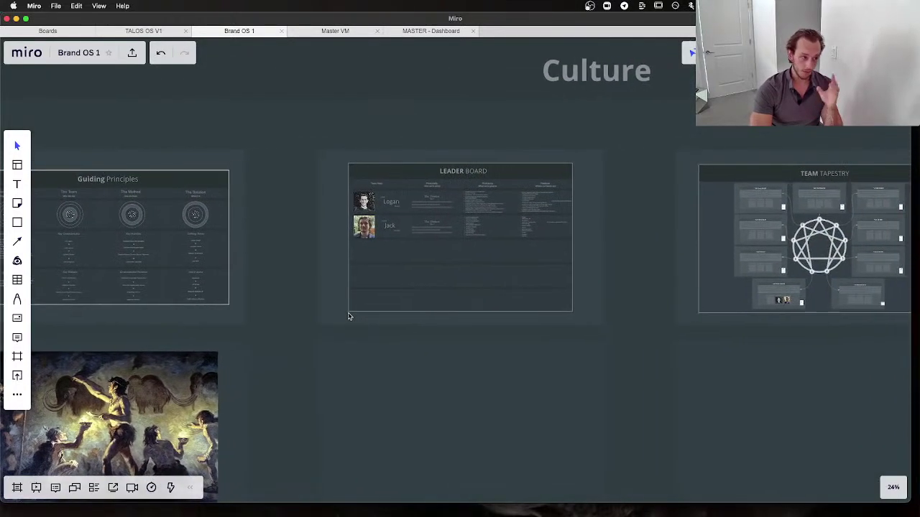
scroll(494, 240, "up", 5)
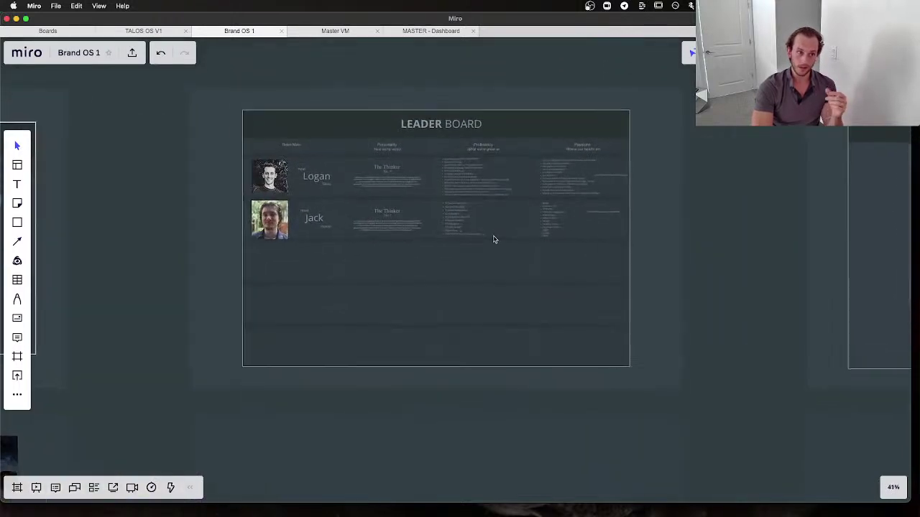
scroll(493, 238, "up", 1)
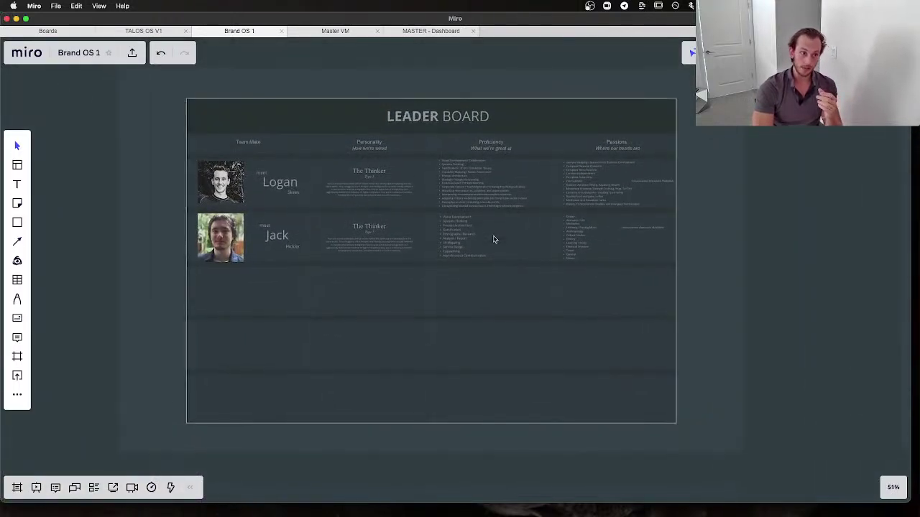
scroll(421, 223, "up", 2)
scroll(422, 224, "down", 5)
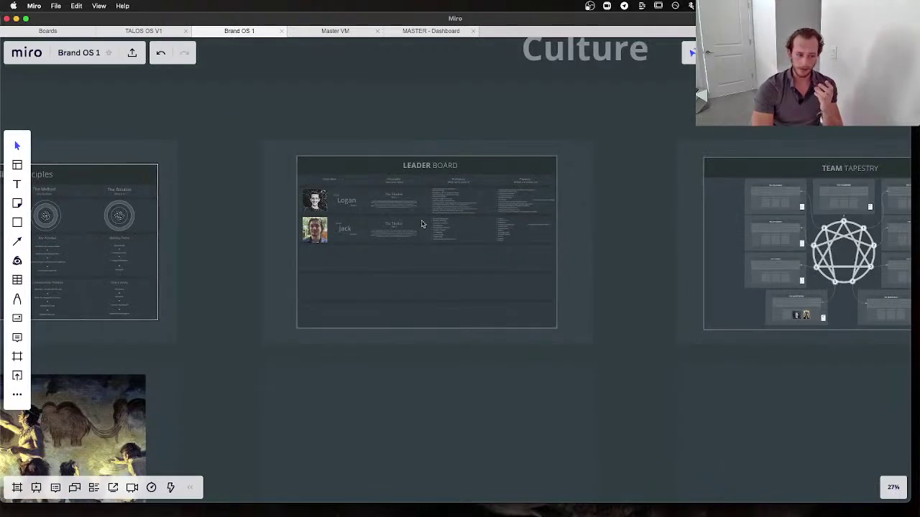
scroll(422, 224, "down", 3)
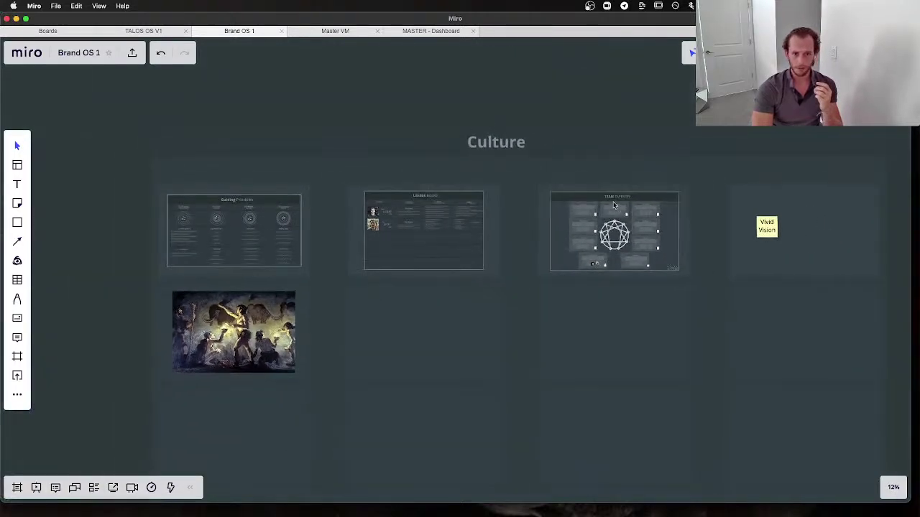
scroll(428, 207, "up", 5)
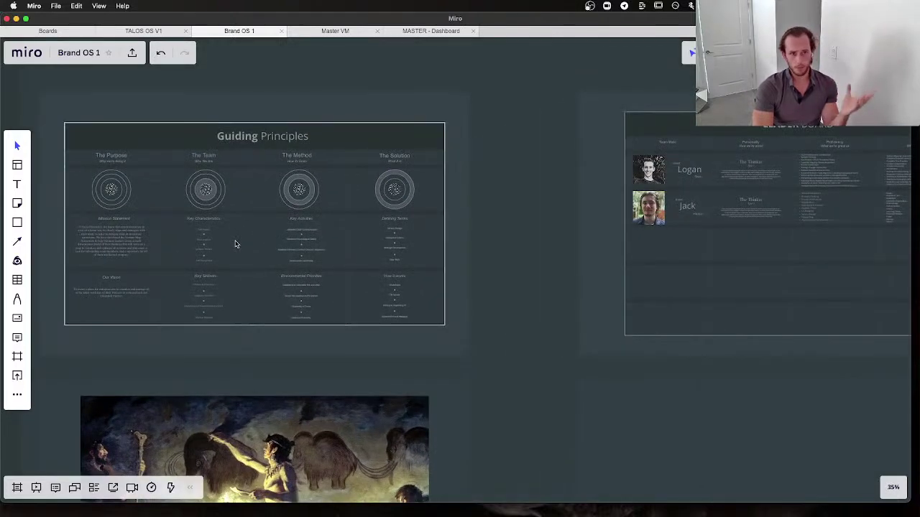
scroll(235, 244, "down", 10)
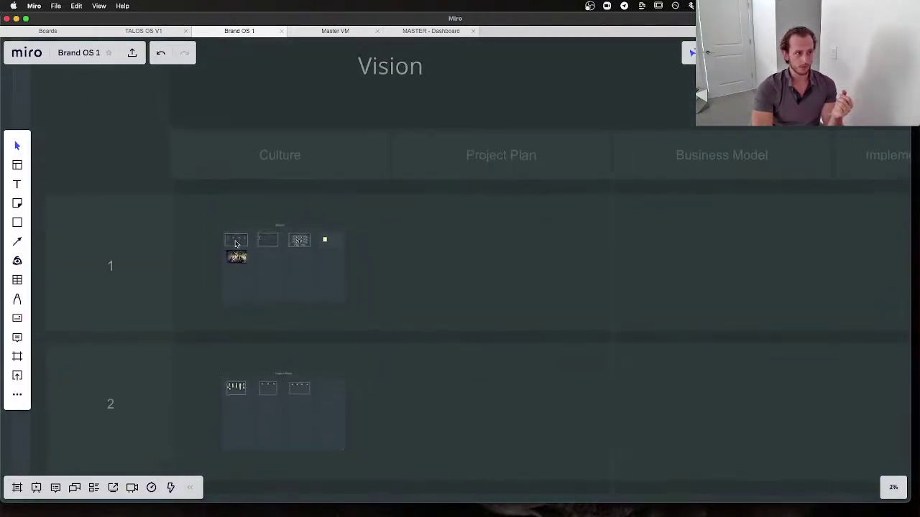
scroll(235, 244, "up", 10)
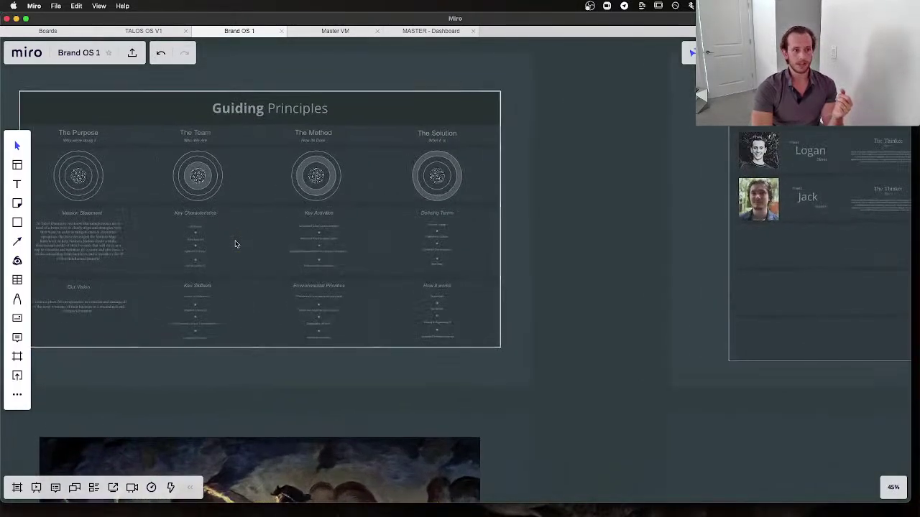
scroll(235, 244, "down", 5)
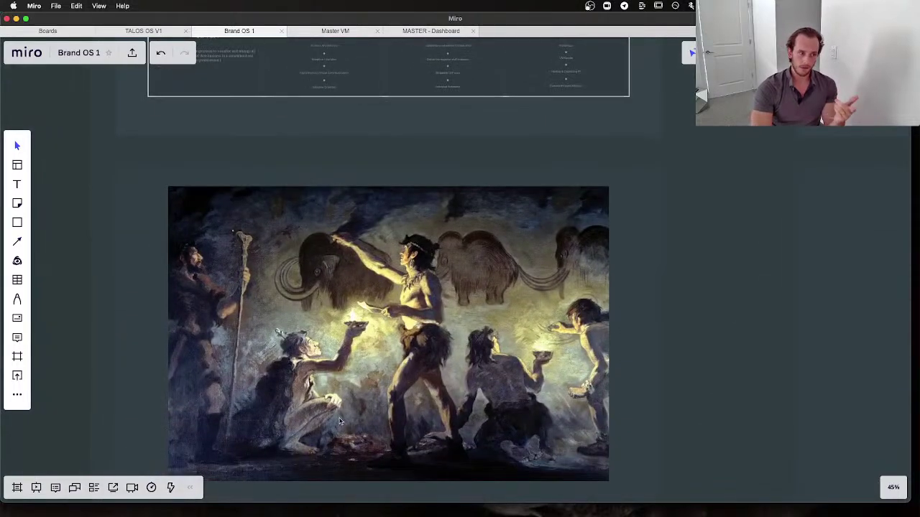
scroll(340, 421, "up", 5)
scroll(340, 422, "up", 2)
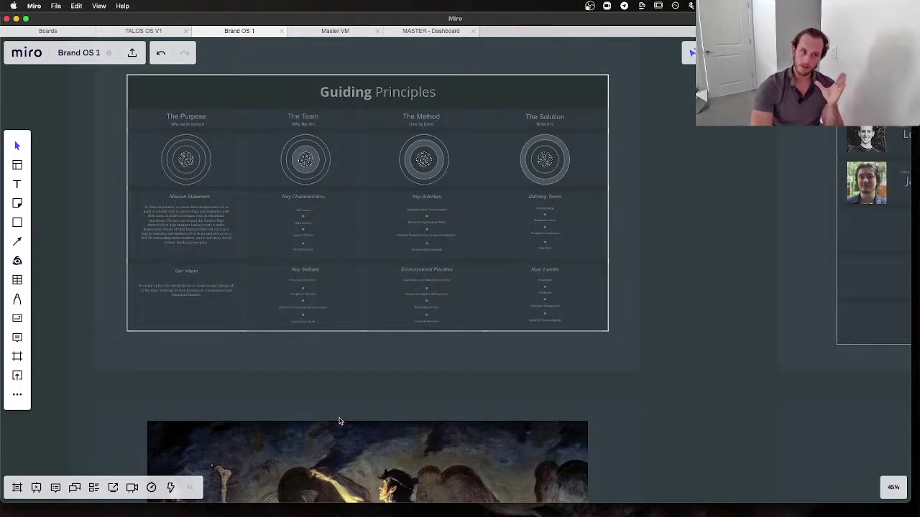
scroll(340, 422, "up", 1)
scroll(339, 422, "right", 1)
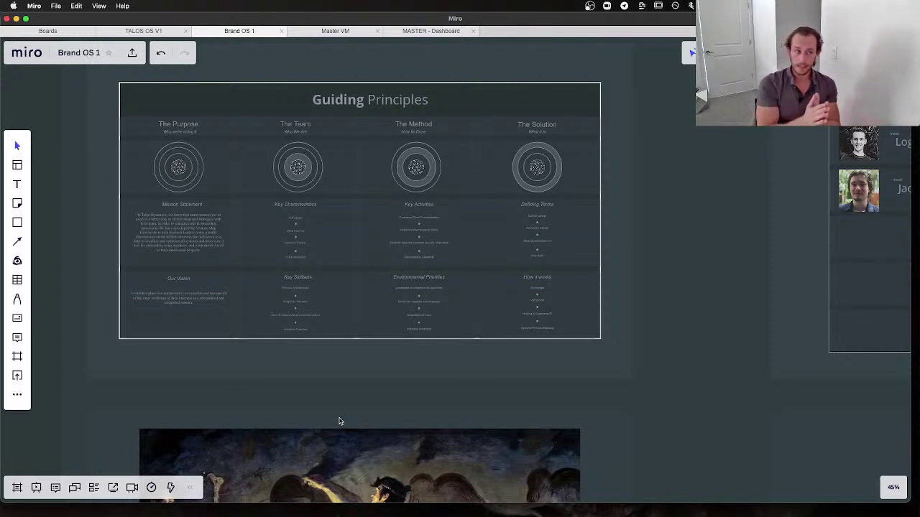
scroll(340, 421, "right", 5)
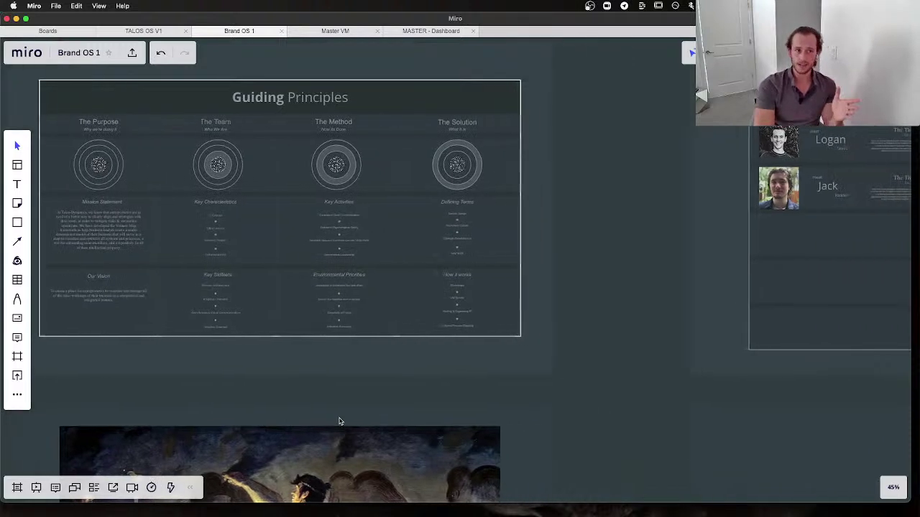
scroll(340, 421, "right", 8)
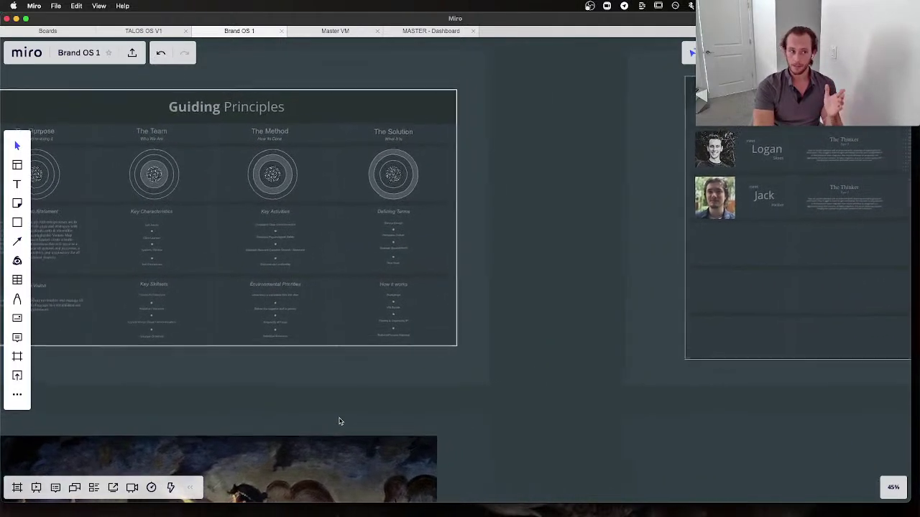
scroll(340, 421, "right", 12)
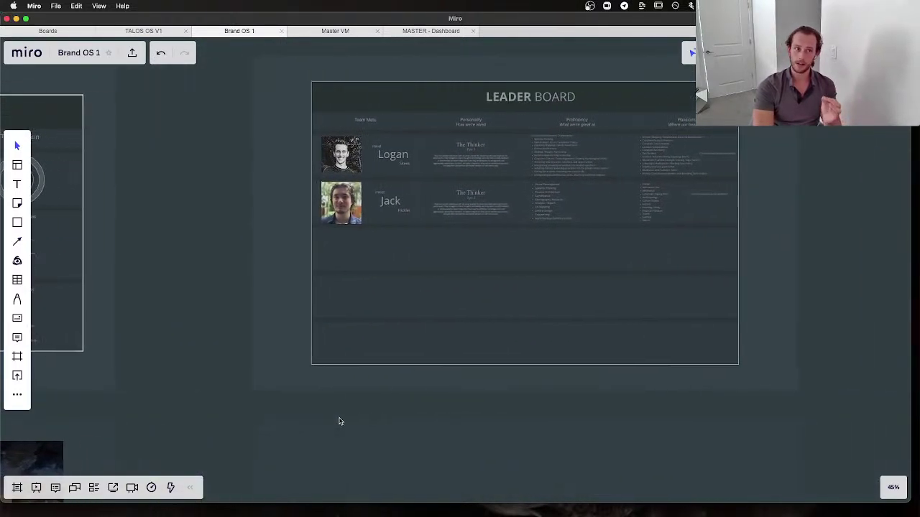
scroll(340, 421, "right", 3)
scroll(340, 421, "up", 2)
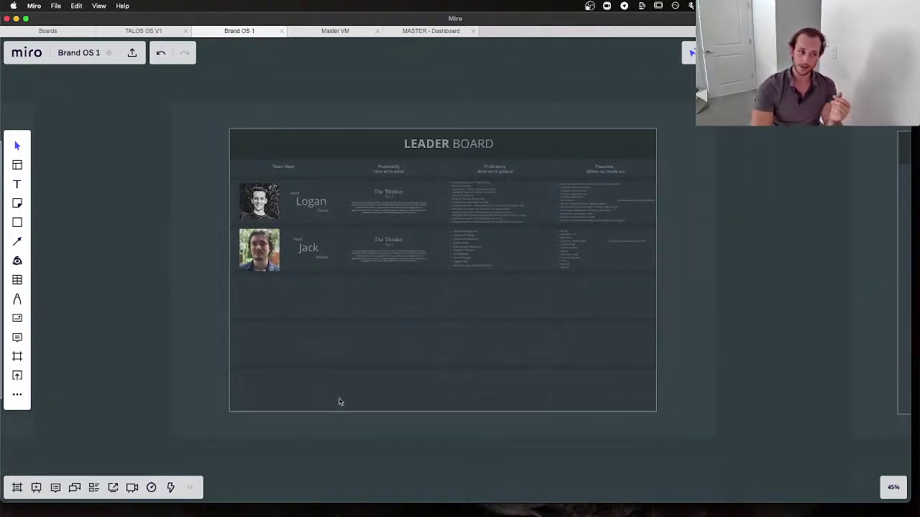
scroll(383, 255, "up", 5)
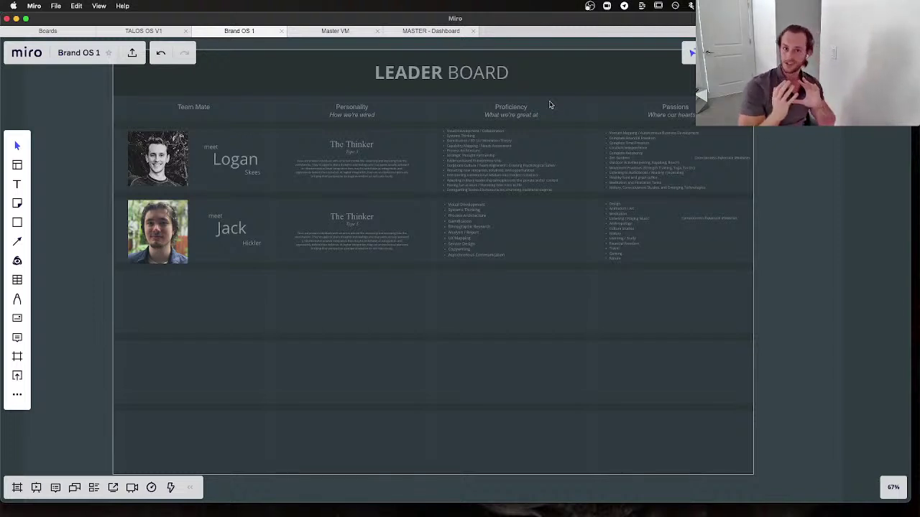
scroll(459, 72, "up", 1)
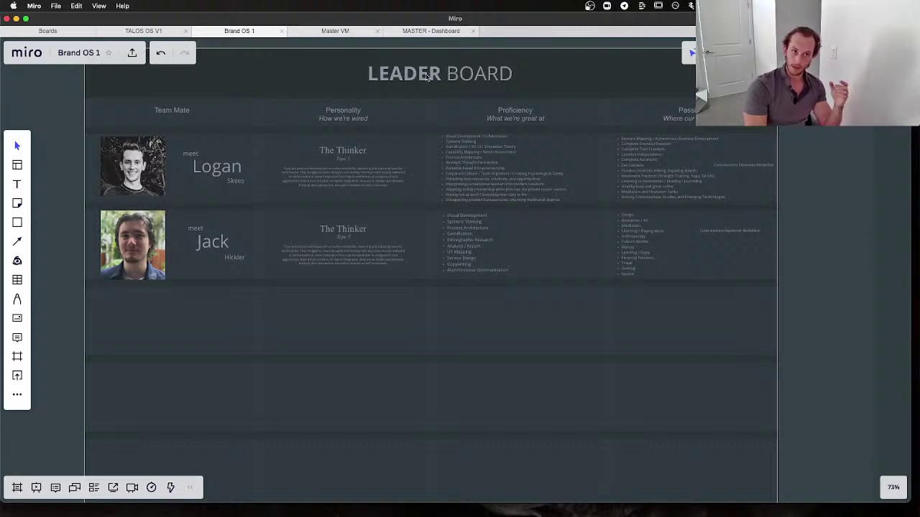
scroll(426, 77, "up", 2)
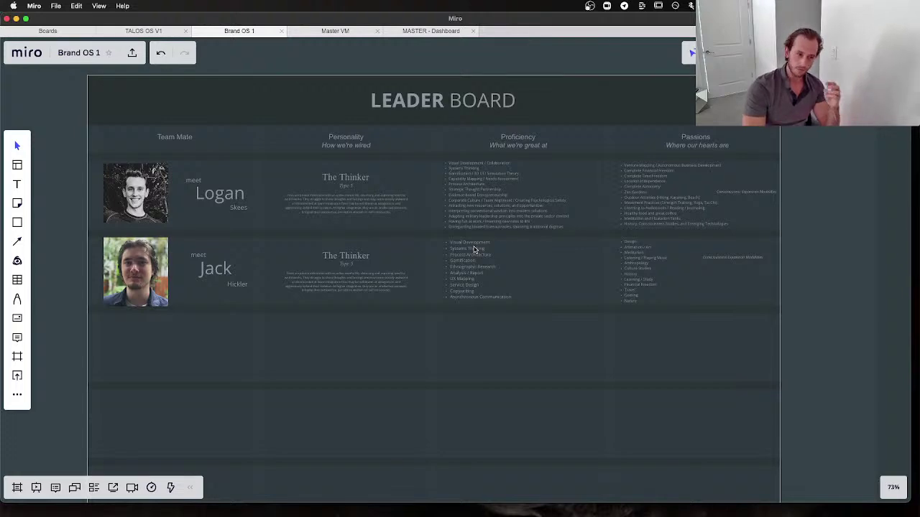
scroll(185, 195, "up", 5)
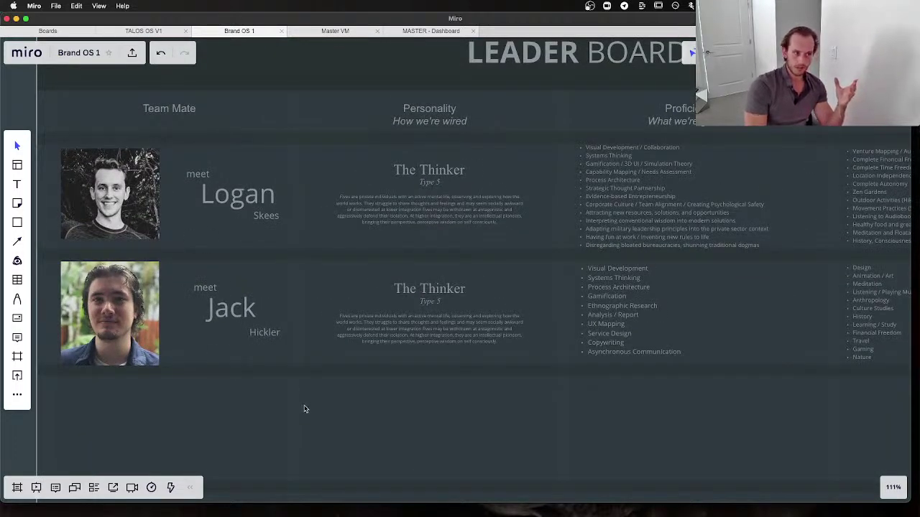
scroll(304, 409, "right", 5)
scroll(275, 175, "up", 3)
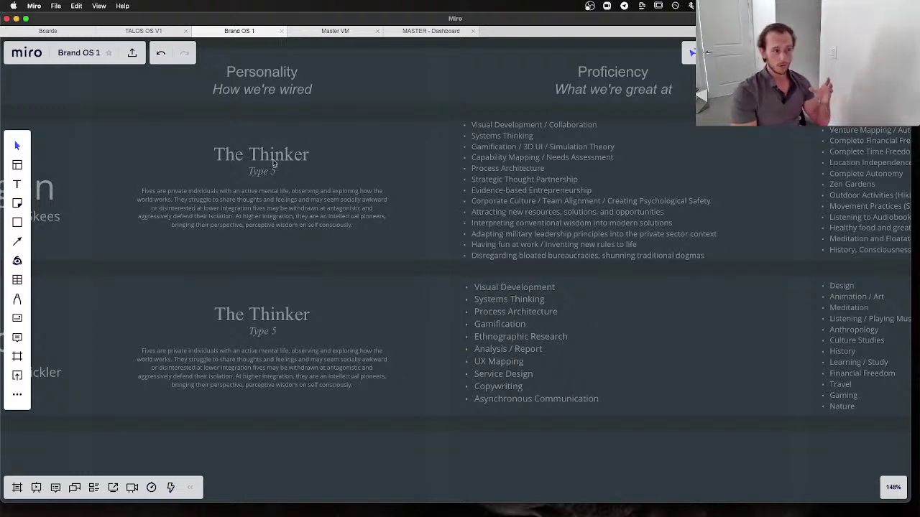
scroll(301, 311, "left", 1)
scroll(319, 179, "up", 3)
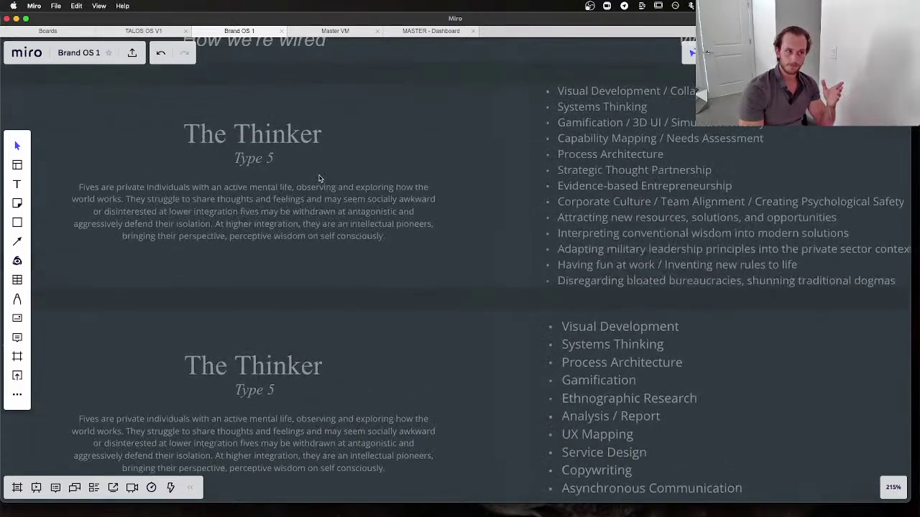
scroll(319, 178, "down", 3)
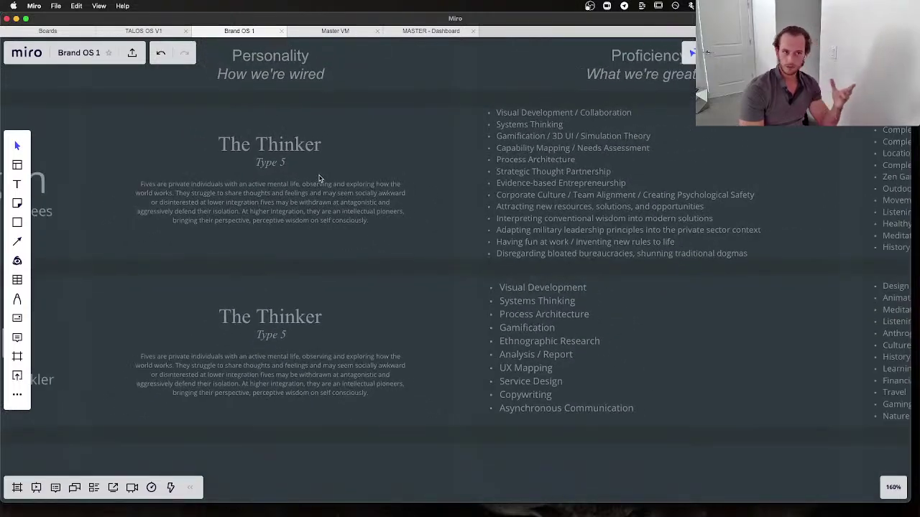
scroll(319, 178, "right", 8)
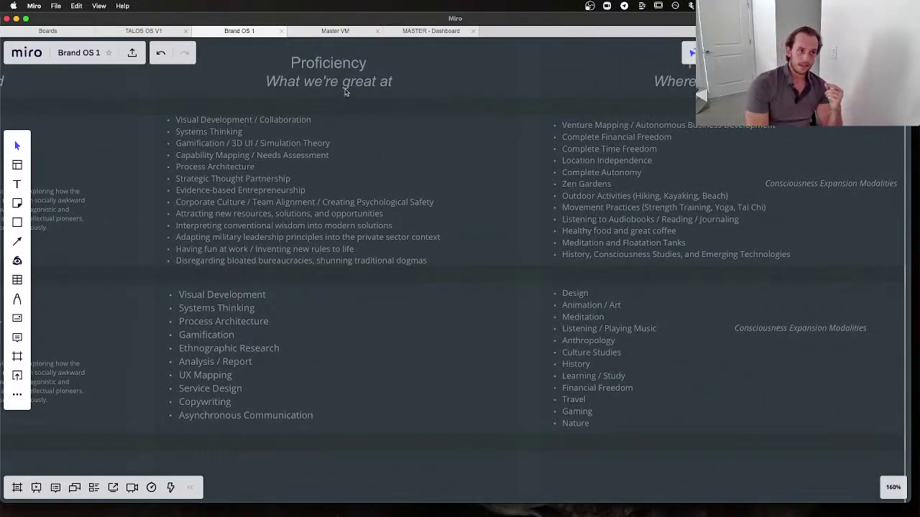
scroll(397, 174, "right", 1)
scroll(398, 173, "up", 1)
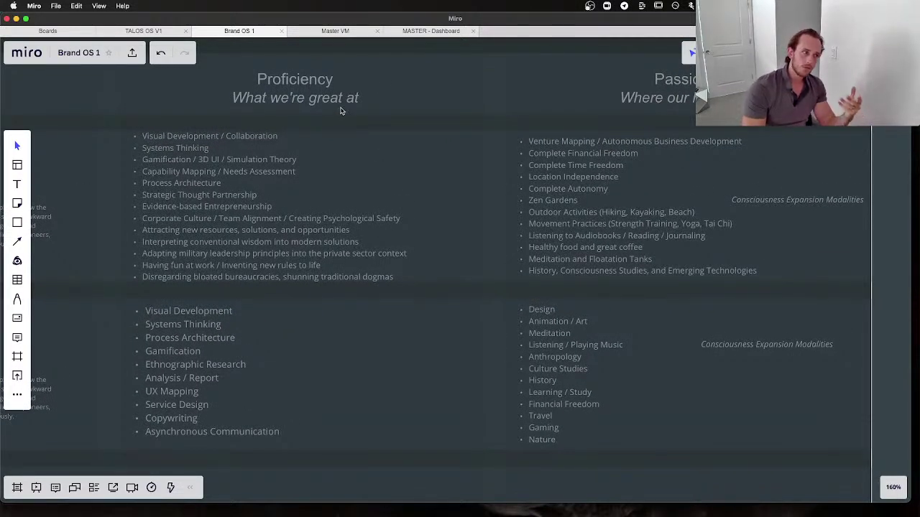
scroll(341, 110, "right", 5)
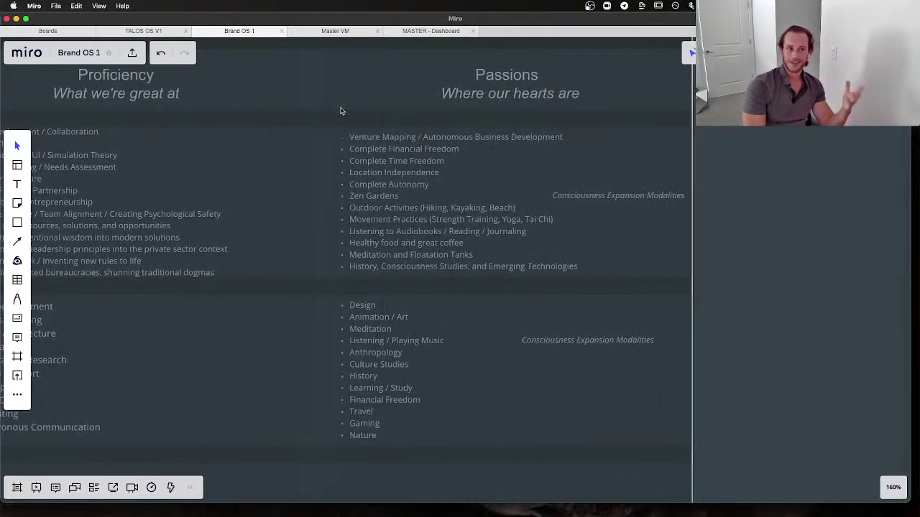
scroll(597, 194, "down", 5)
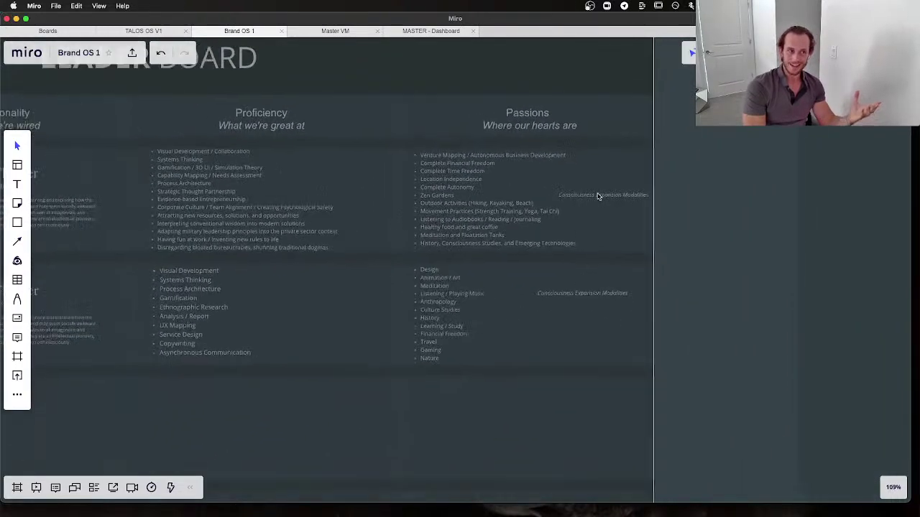
scroll(597, 195, "down", 4)
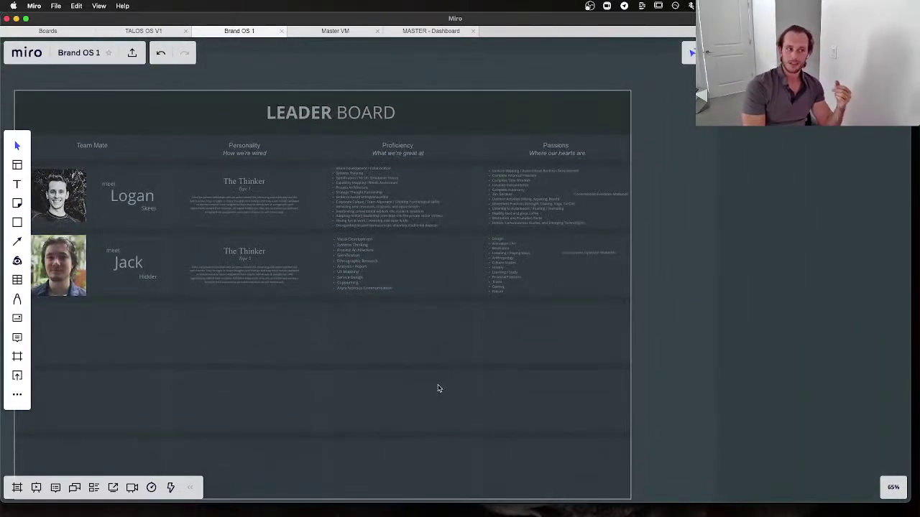
Scroll and zoom across the Guiding Principles and Leader Board frames to review them
scroll(438, 388, "down", 3)
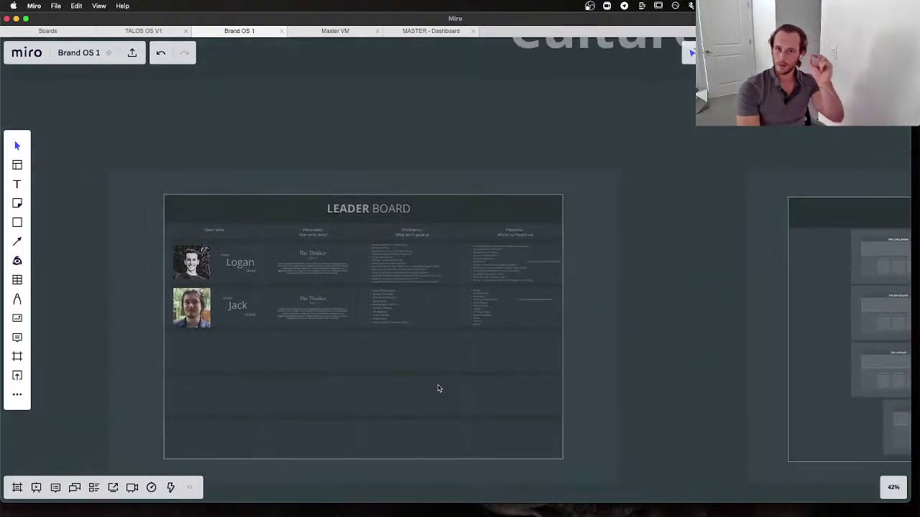
scroll(438, 388, "right", 5)
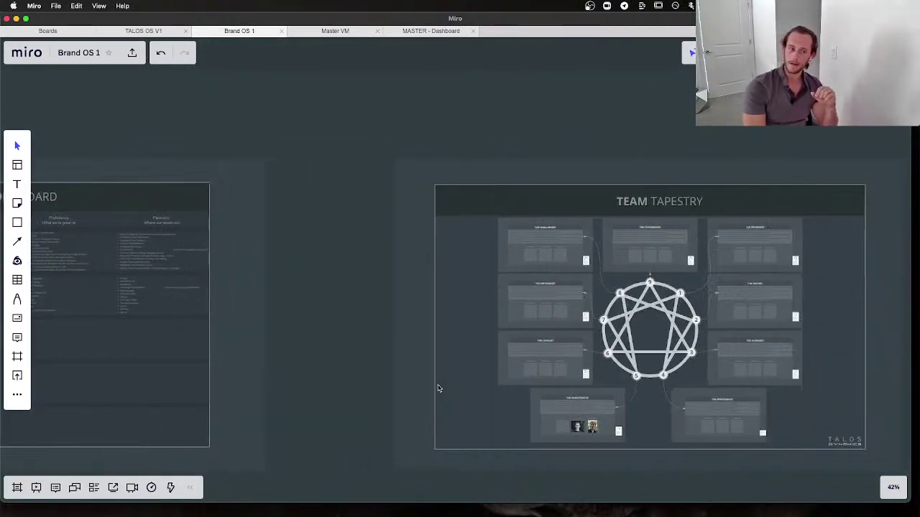
scroll(439, 388, "left", 5)
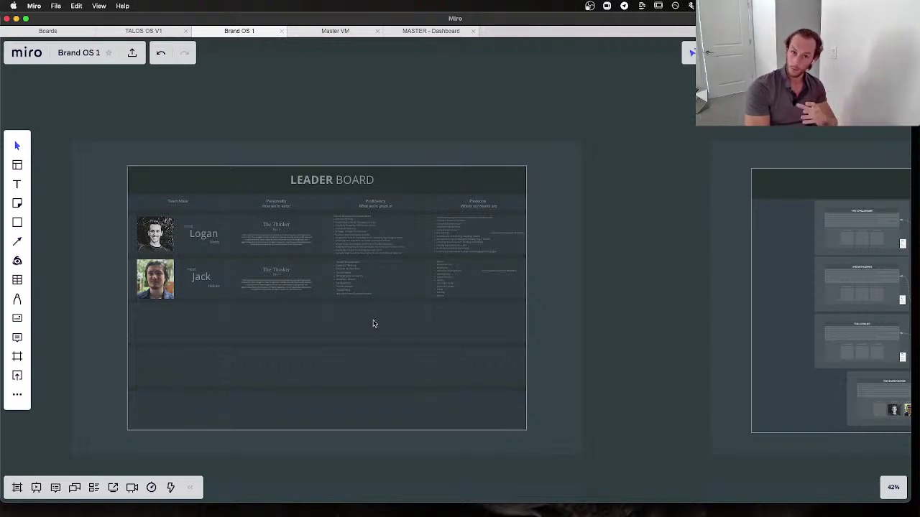
scroll(373, 326, "down", 5)
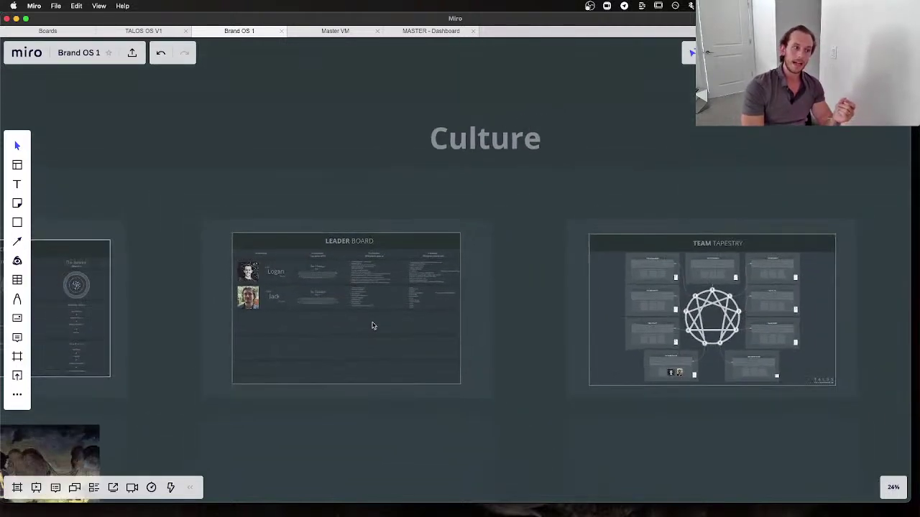
scroll(372, 326, "left", 4)
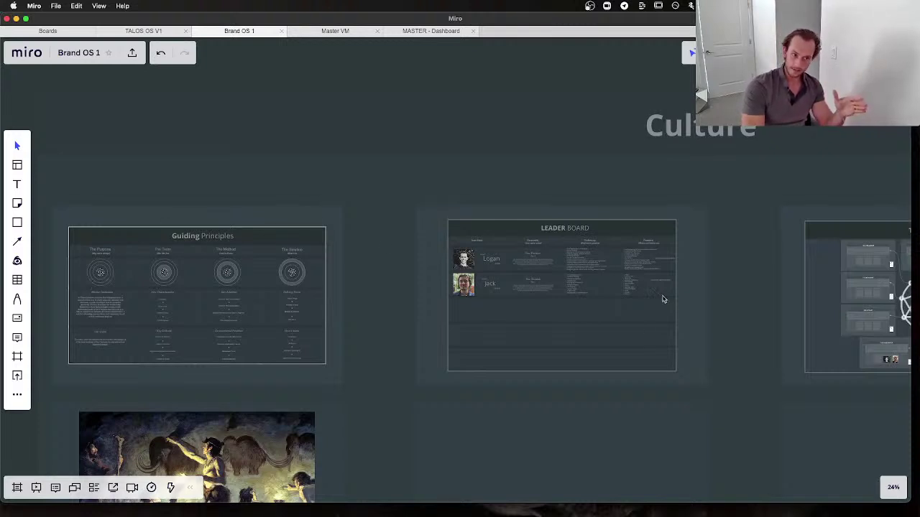
scroll(650, 266, "up", 3)
scroll(400, 255, "left", 5)
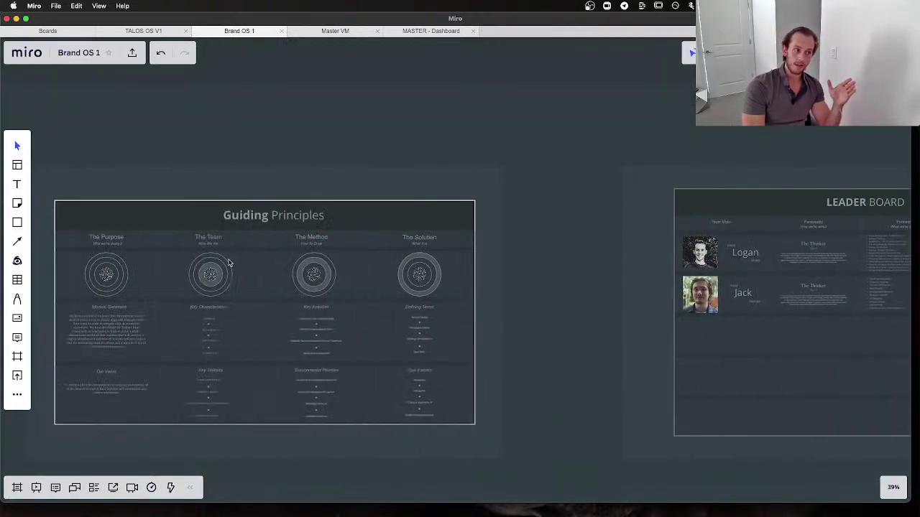
scroll(228, 264, "up", 2)
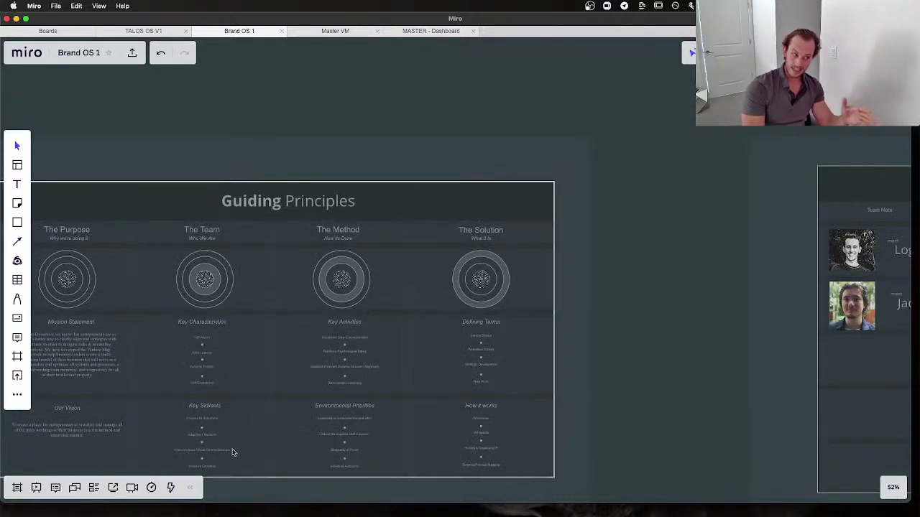
scroll(232, 451, "right", 5)
scroll(573, 276, "up", 3)
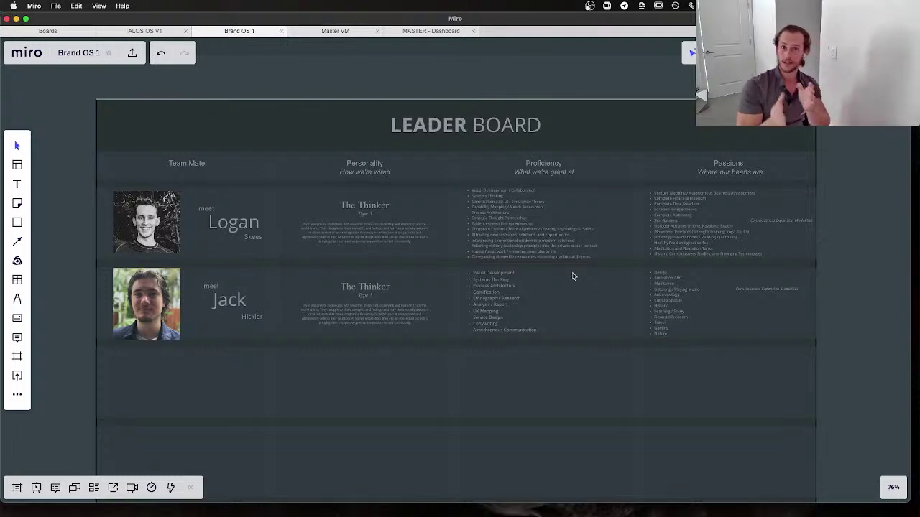
Pan right to the Team Tapestry enneagram frame with its nine type cards
scroll(573, 276, "down", 5)
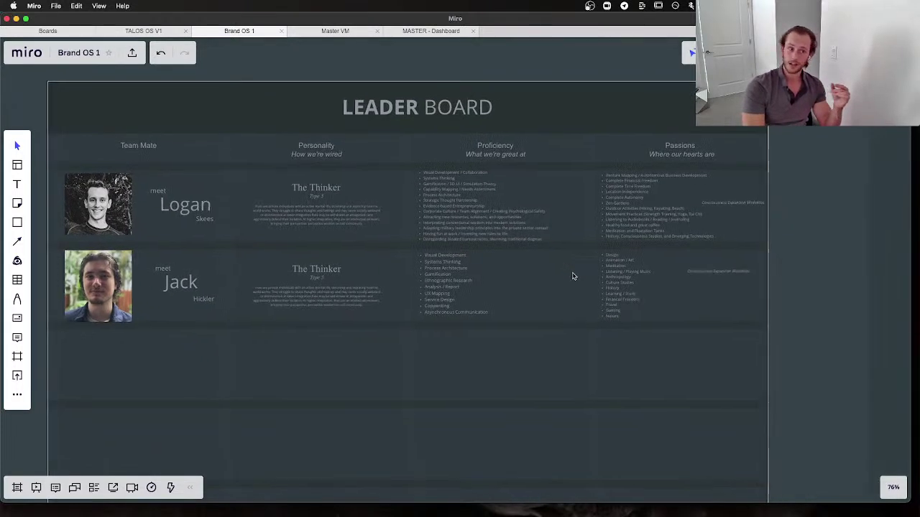
scroll(573, 276, "down", 2)
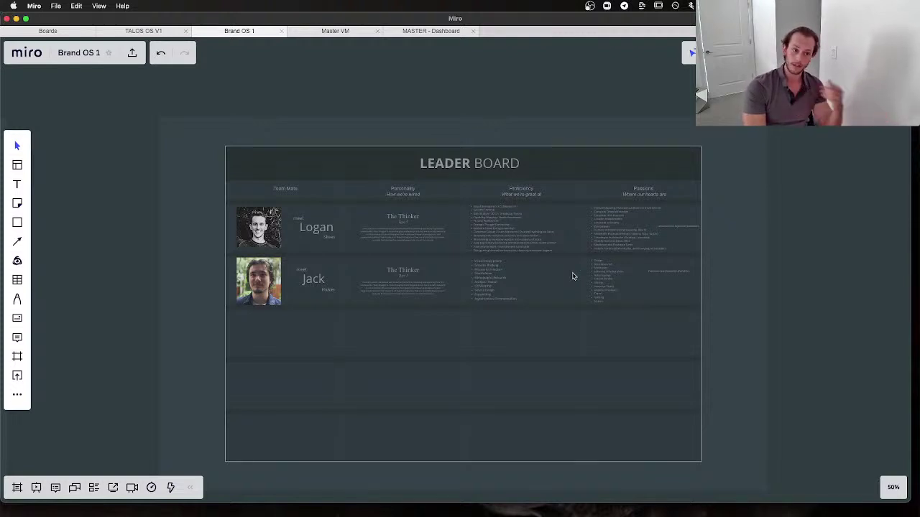
scroll(549, 309, "down", 5)
scroll(549, 309, "right", 2)
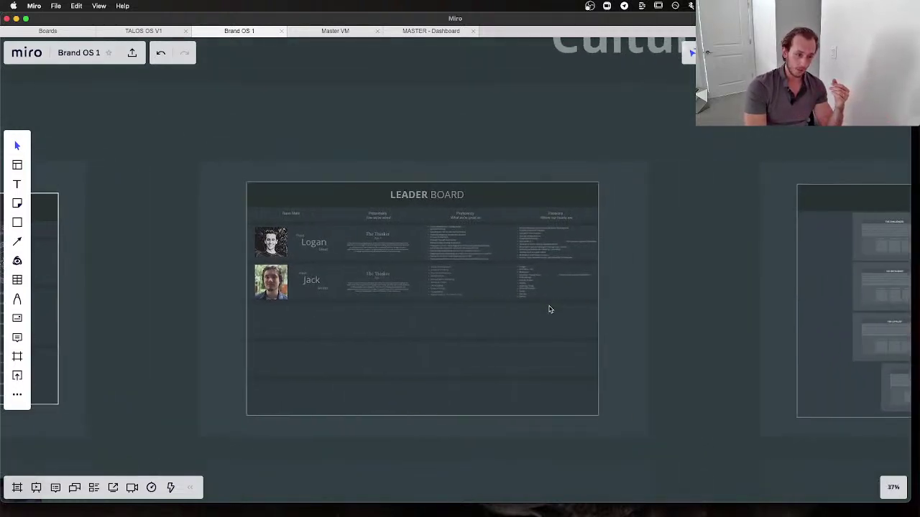
scroll(549, 310, "down", 1)
scroll(547, 274, "up", 10)
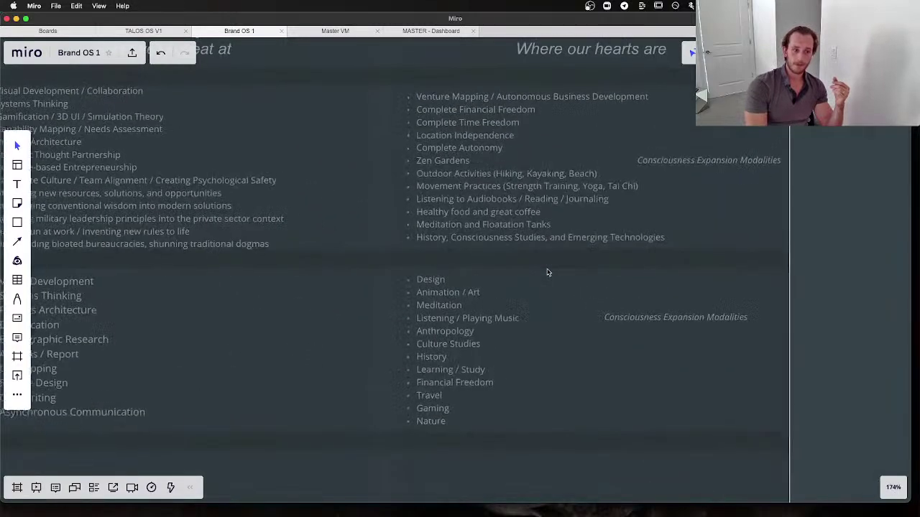
scroll(547, 273, "down", 8)
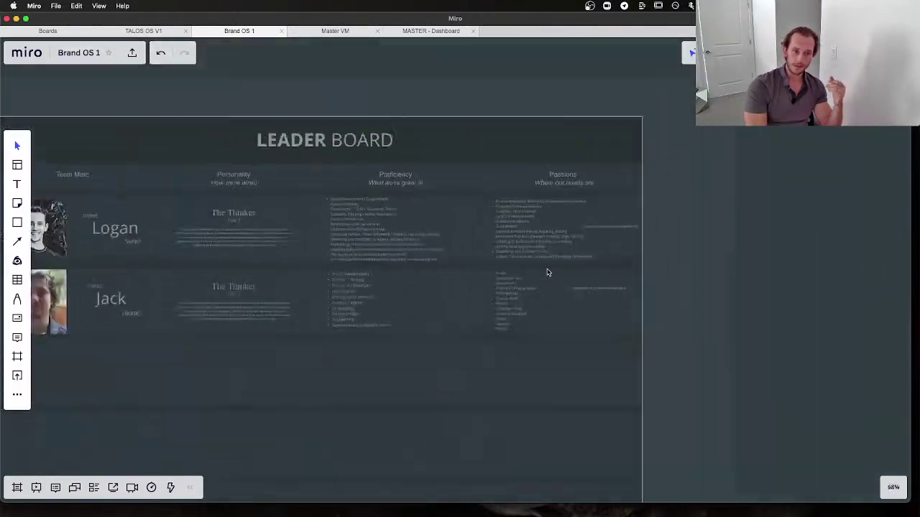
scroll(547, 272, "down", 3)
scroll(547, 273, "right", 5)
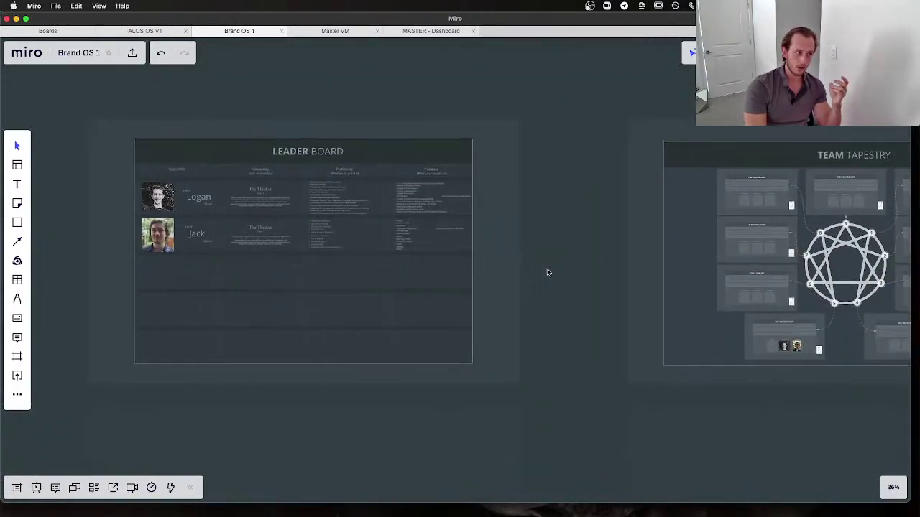
scroll(547, 273, "right", 2)
scroll(547, 272, "up", 1)
scroll(546, 272, "right", 10)
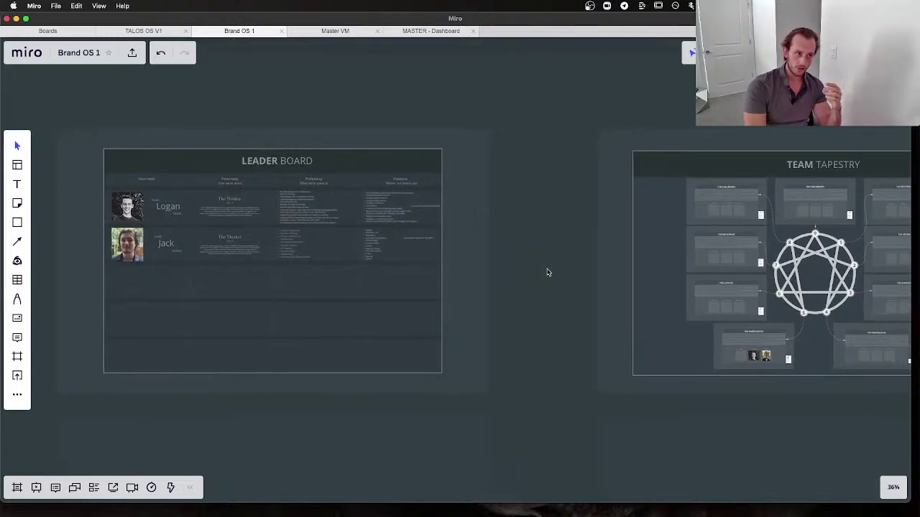
Zoom into The Investigator card, then out to Team Tapestry beside the Vivid Vision note
scroll(575, 242, "up", 5)
scroll(586, 237, "up", 2)
scroll(586, 237, "down", 5)
scroll(586, 238, "left", 2)
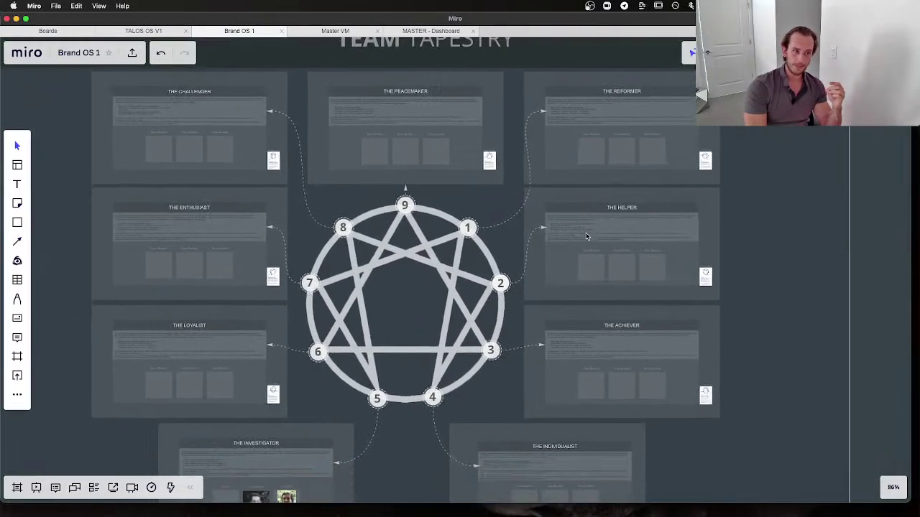
scroll(419, 213, "down", 7)
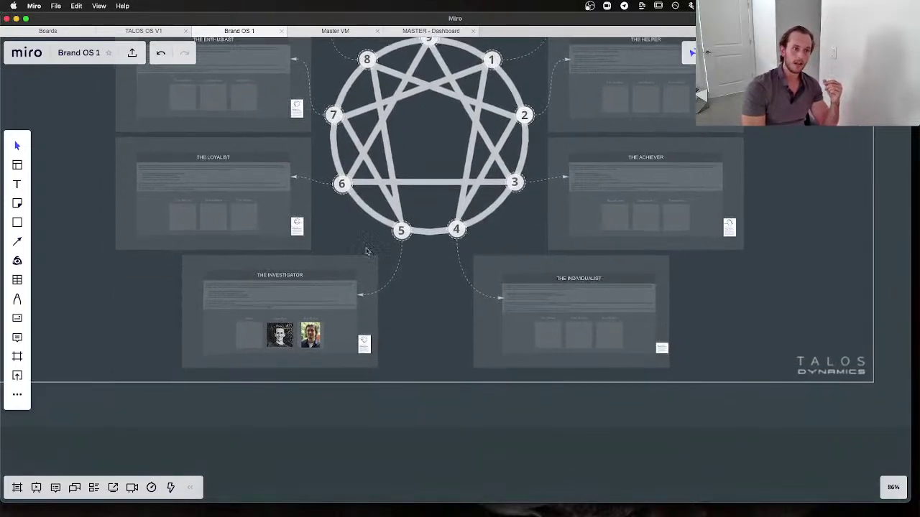
scroll(370, 232, "up", 8)
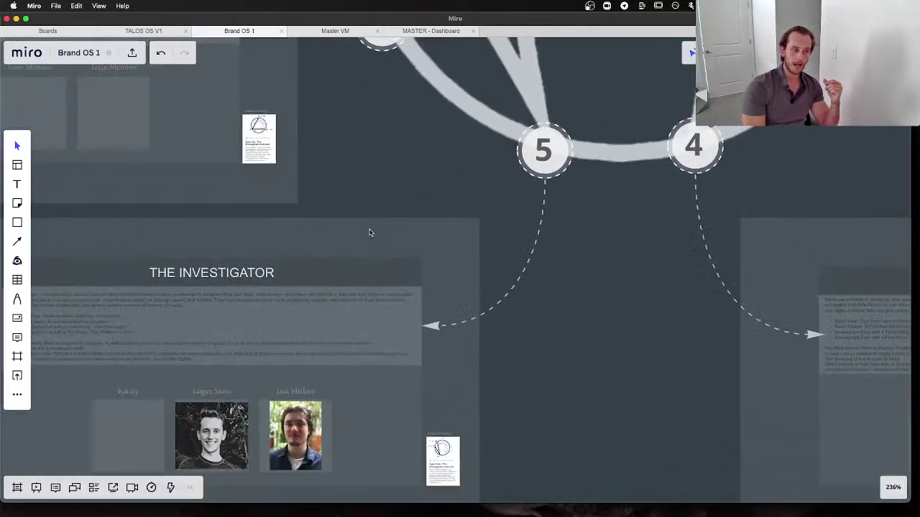
scroll(353, 289, "down", 10)
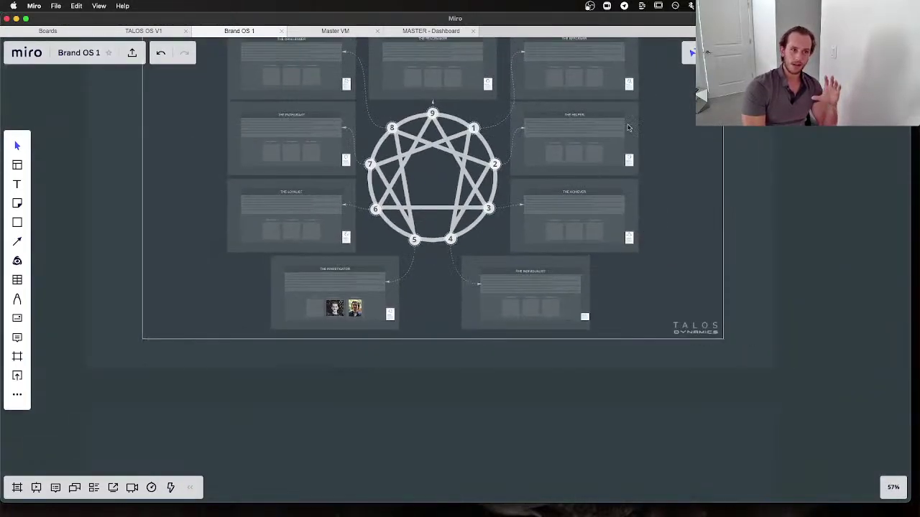
scroll(423, 347, "up", 3)
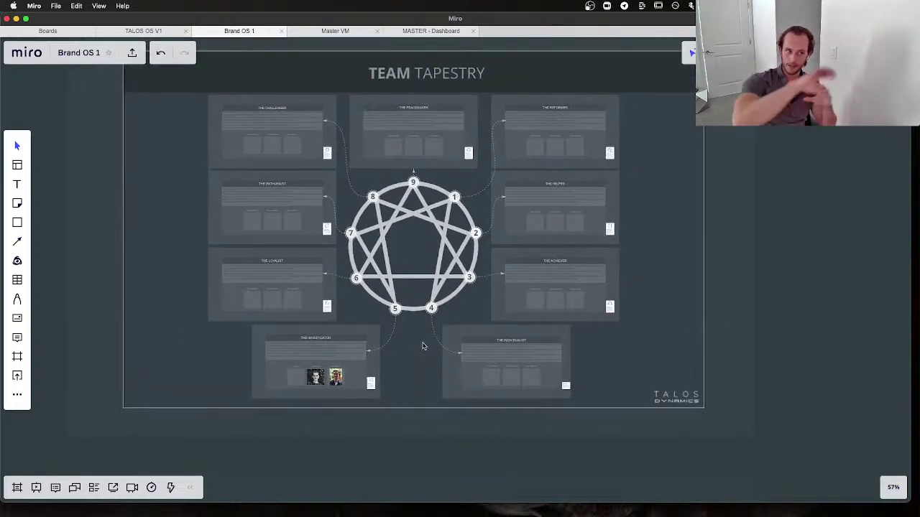
scroll(343, 374, "up", 10)
scroll(343, 374, "up", 5)
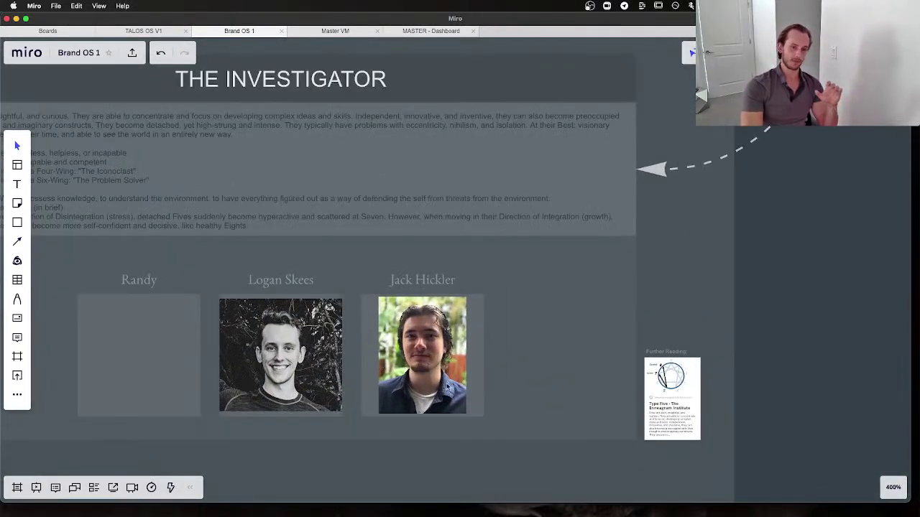
scroll(447, 386, "left", 5)
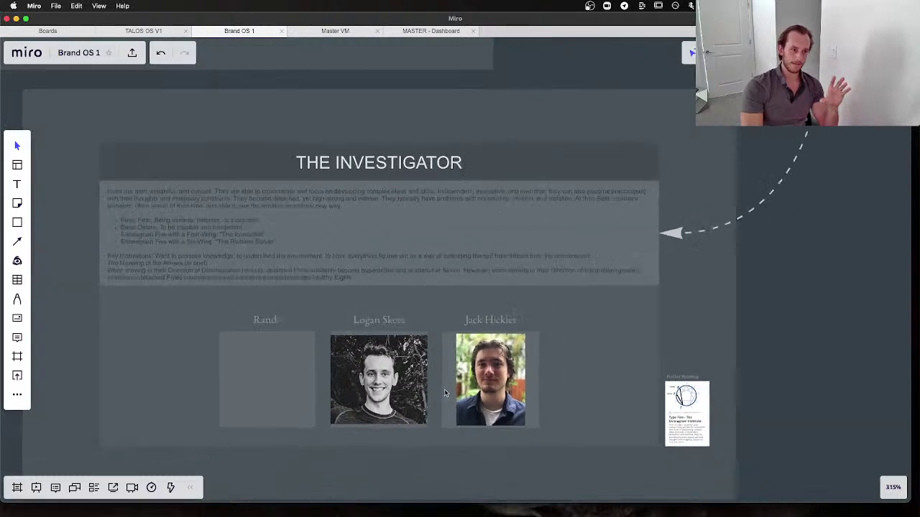
scroll(445, 393, "down", 10)
Move the Vivid Vision sticky note further right within its Culture grid cell
scroll(444, 393, "up", 3)
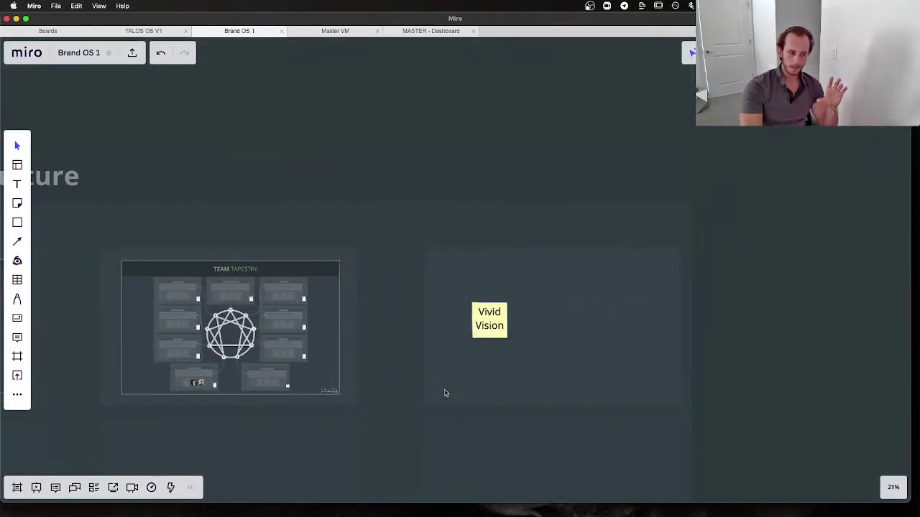
scroll(523, 306, "down", 4)
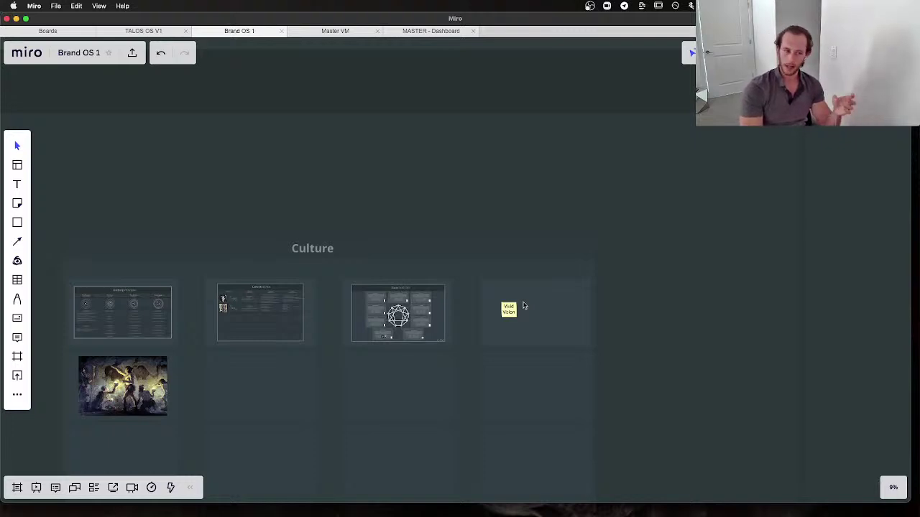
scroll(511, 309, "up", 2)
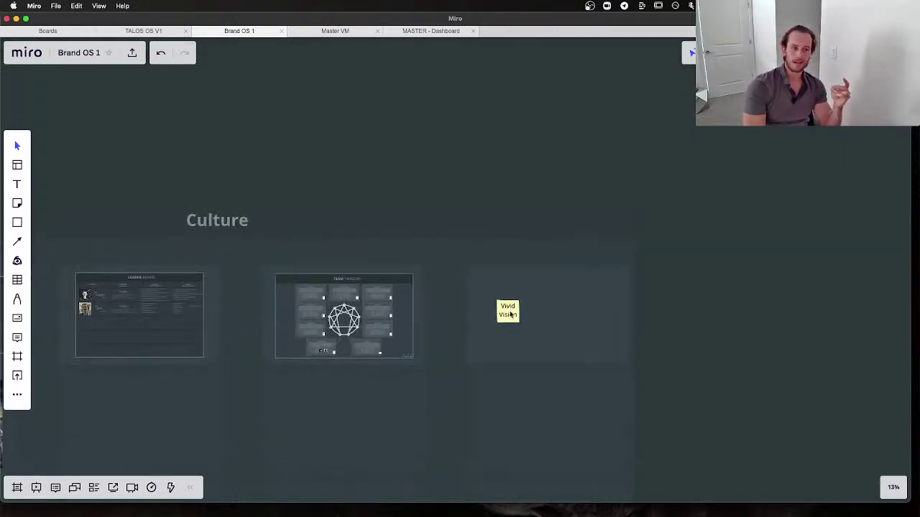
left_click(510, 313)
left_click_drag(511, 313, 550, 318)
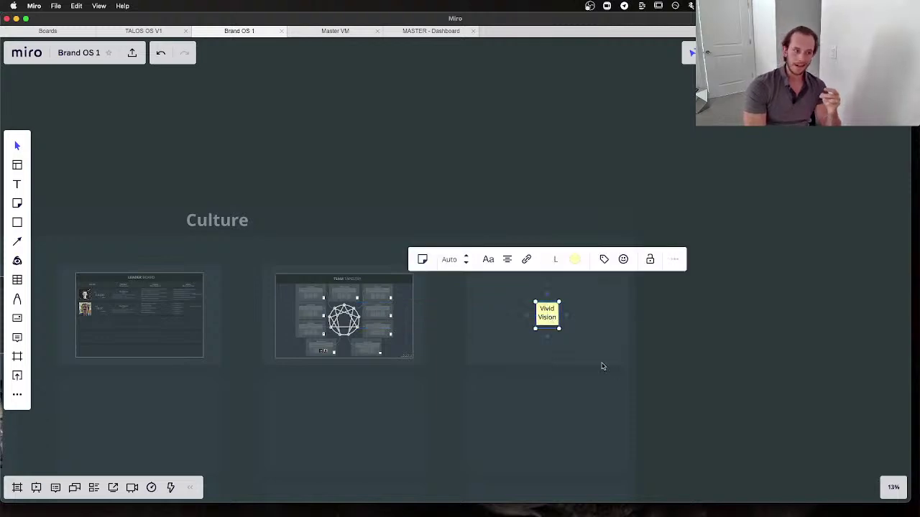
Zoom out and pan down to the three-frame Project Plans section
scroll(602, 365, "left", 5)
scroll(602, 365, "down", 4)
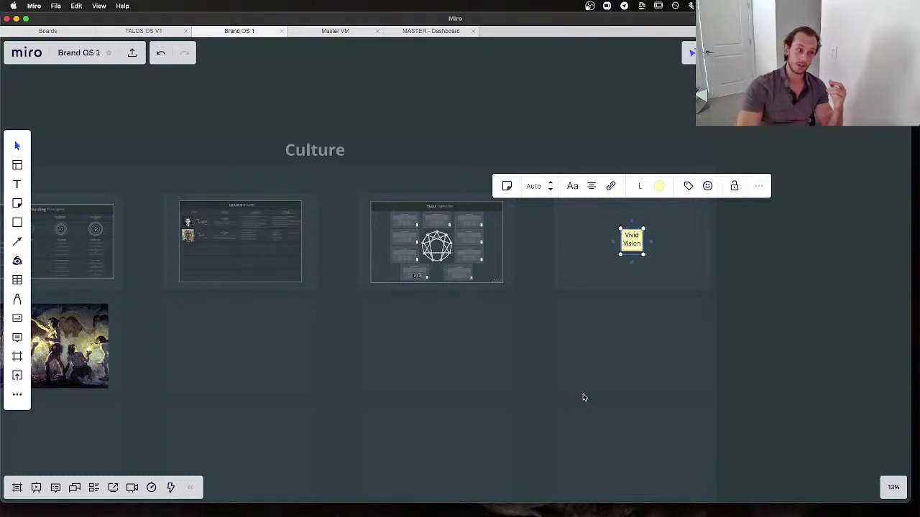
scroll(583, 397, "left", 5)
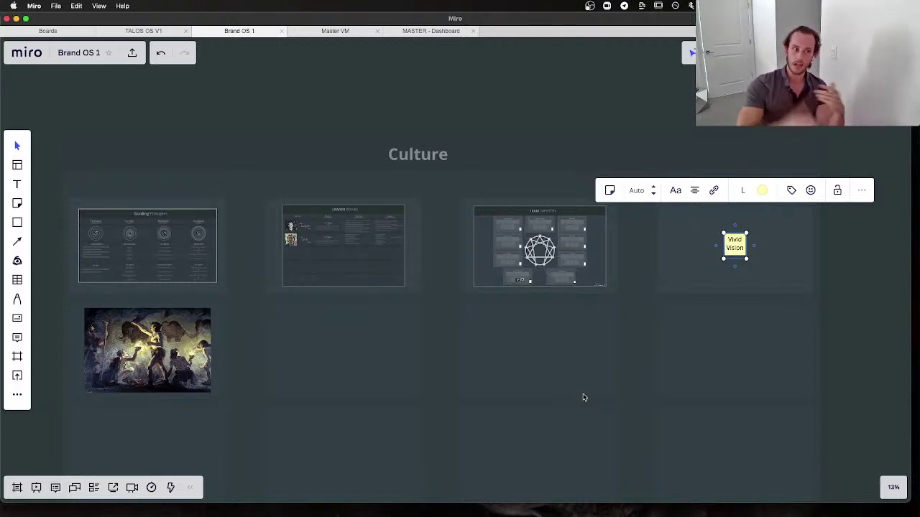
scroll(584, 397, "down", 5)
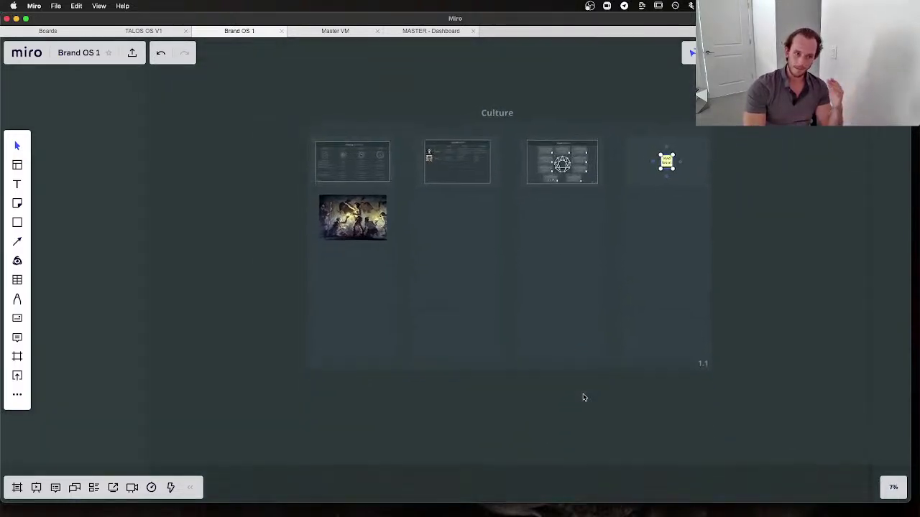
scroll(583, 398, "down", 5)
scroll(584, 398, "up", 5)
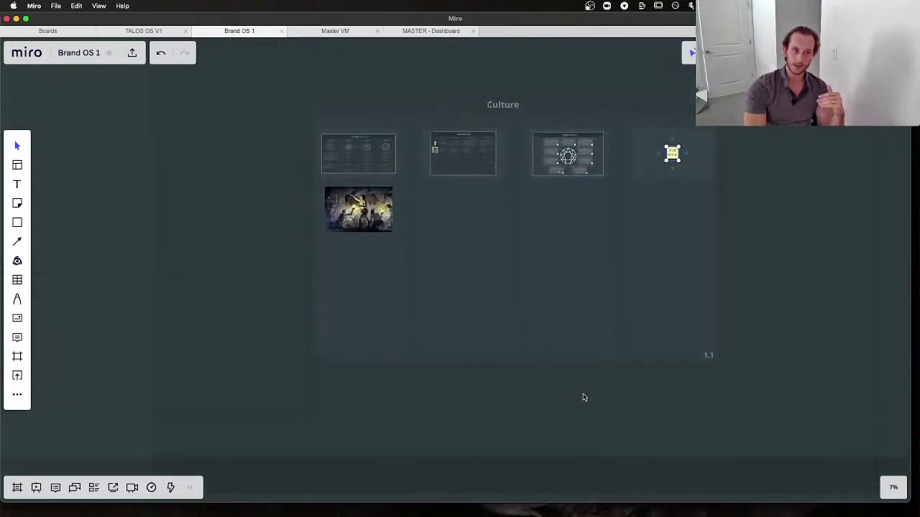
scroll(583, 397, "down", 5)
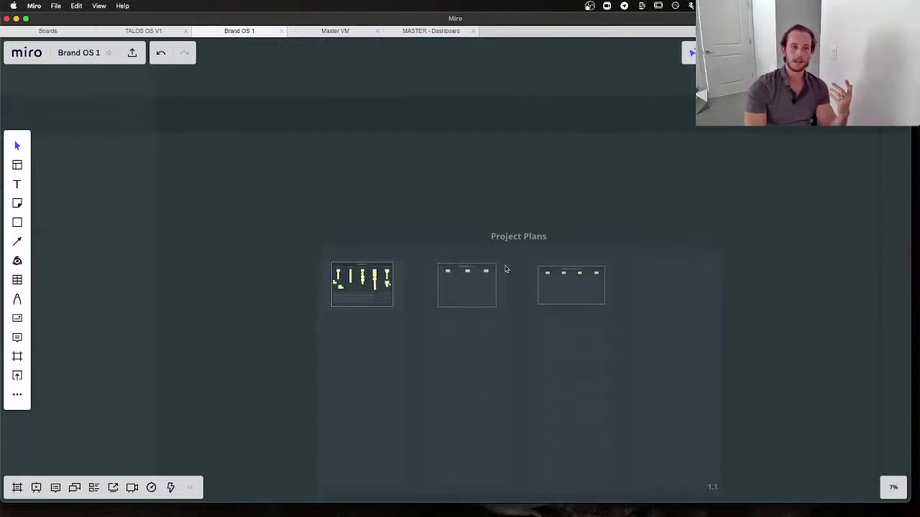
Rename the Project Plans section title to 'Core Narrative'
scroll(505, 270, "up", 5)
left_click(530, 202)
left_click(529, 203)
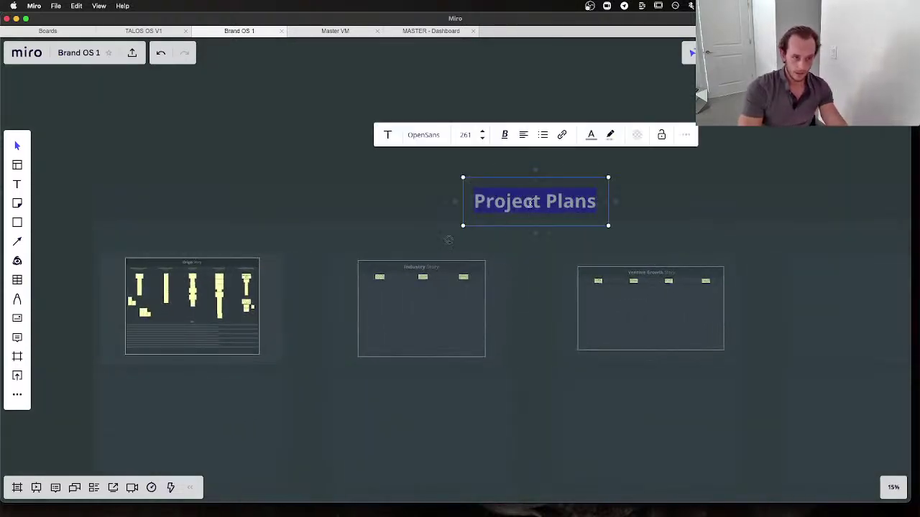
type("Core Narra")
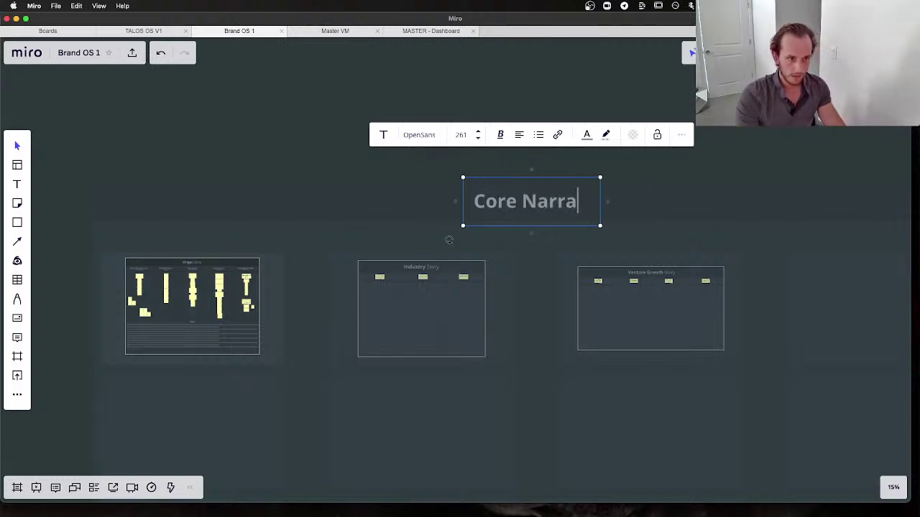
type("tive")
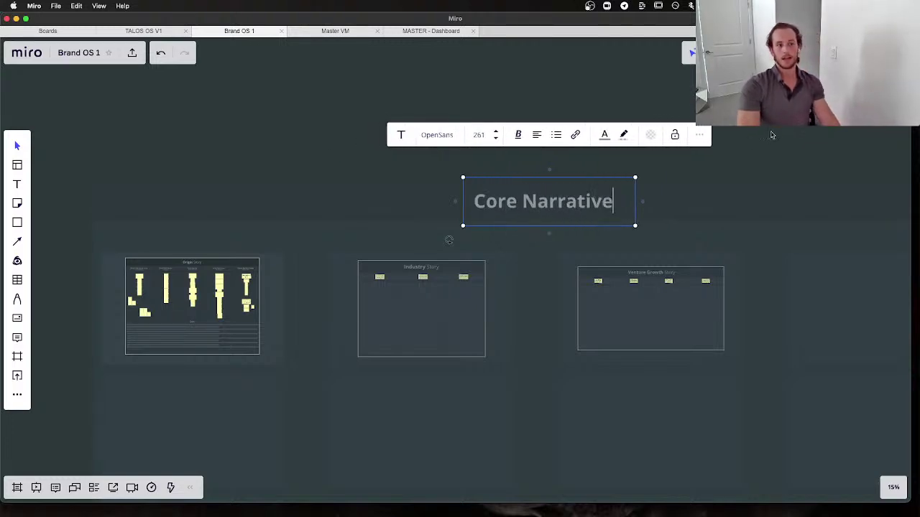
key("Escape")
Zoom out to the Vision grid's Culture column with its two filled rows
scroll(177, 297, "up", 5)
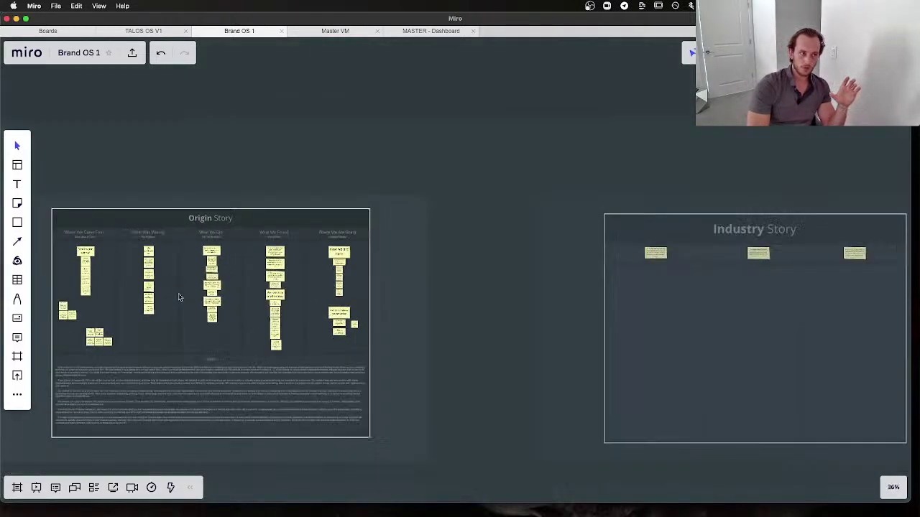
scroll(180, 298, "right", 10)
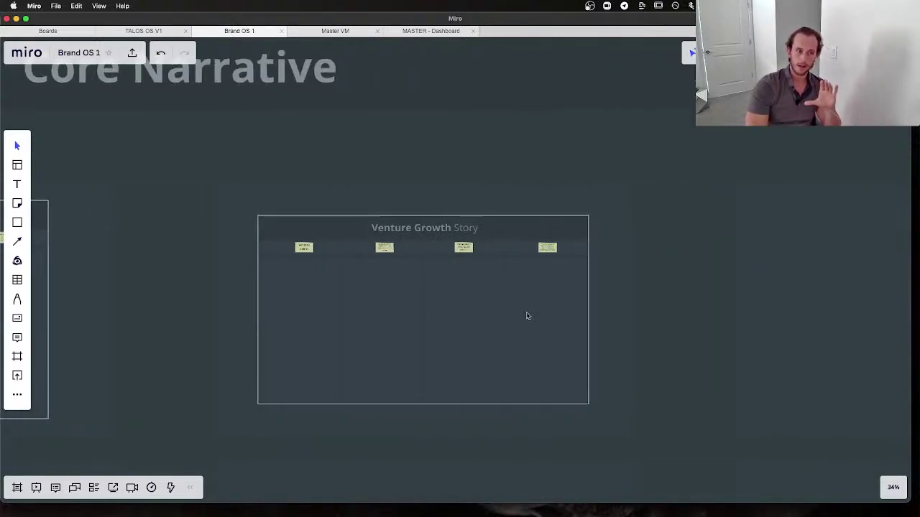
scroll(526, 316, "down", 10)
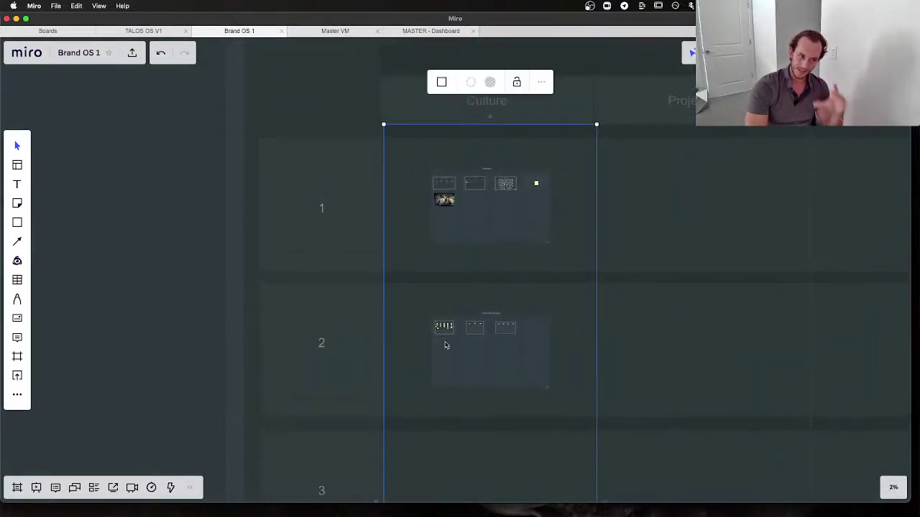
scroll(445, 346, "up", 5)
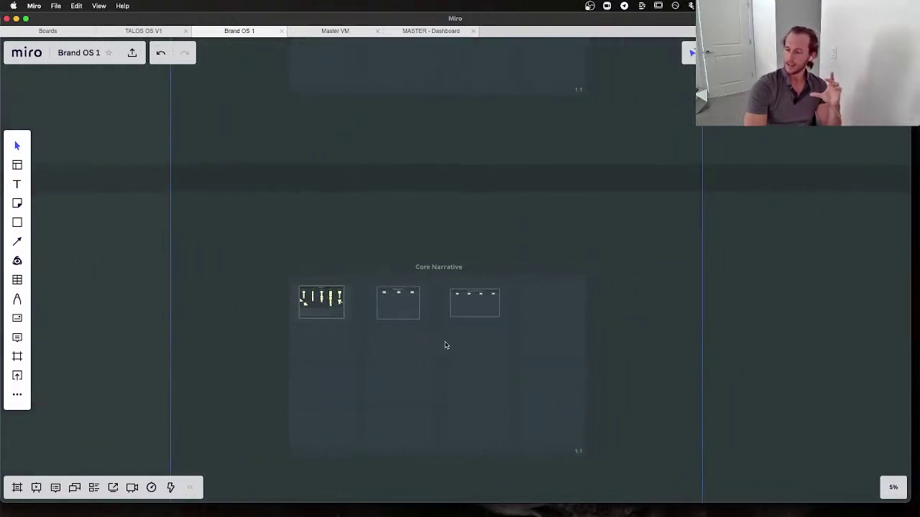
scroll(530, 304, "up", 5)
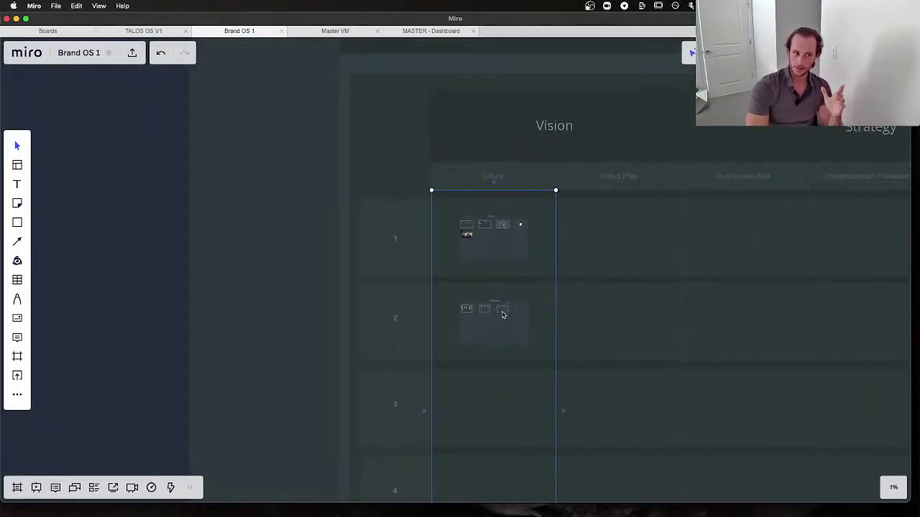
scroll(499, 216, "up", 3)
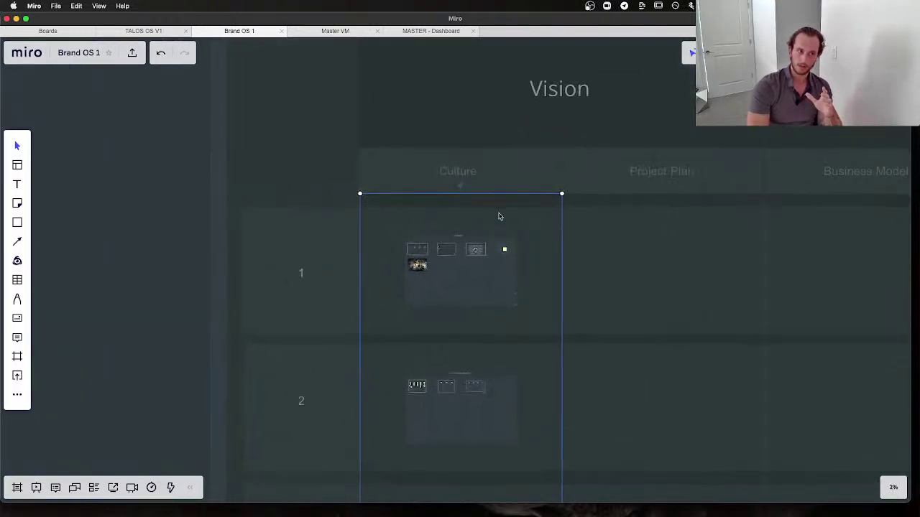
scroll(500, 216, "right", 5)
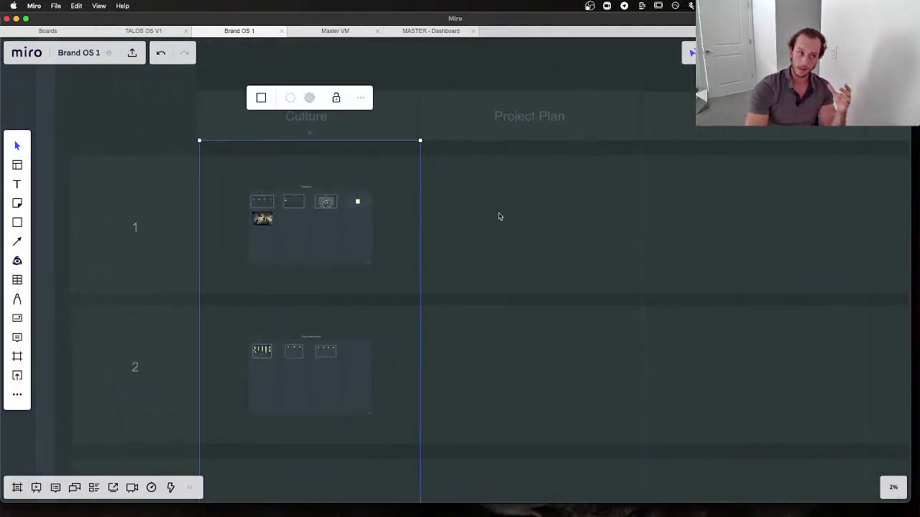
scroll(499, 217, "right", 3)
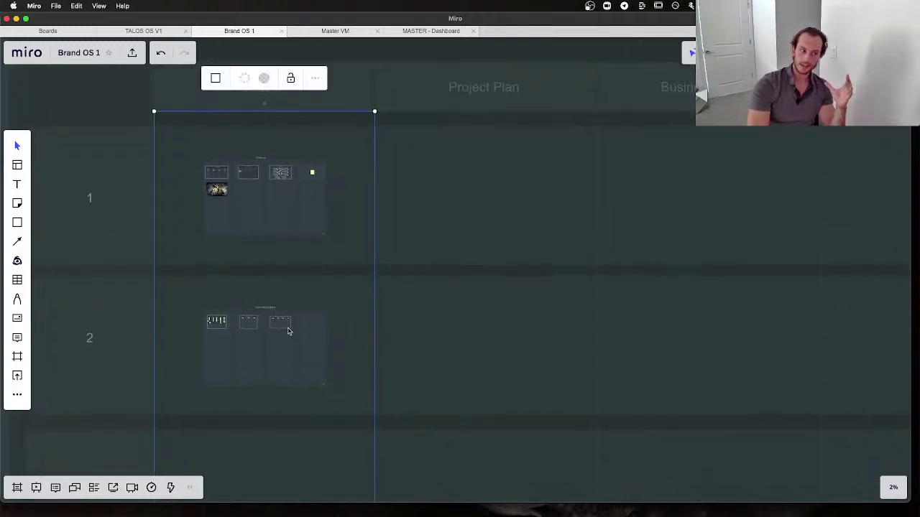
scroll(288, 331, "up", 4)
scroll(288, 332, "down", 3)
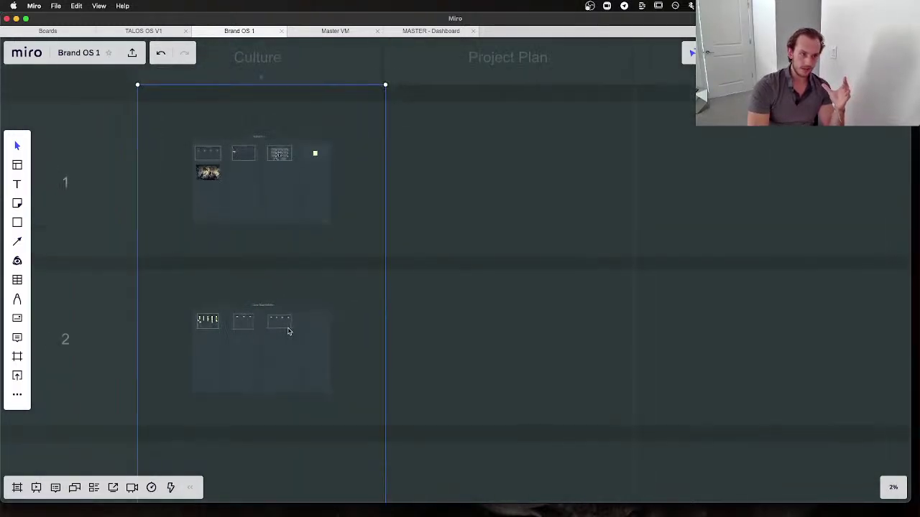
scroll(288, 332, "right", 1)
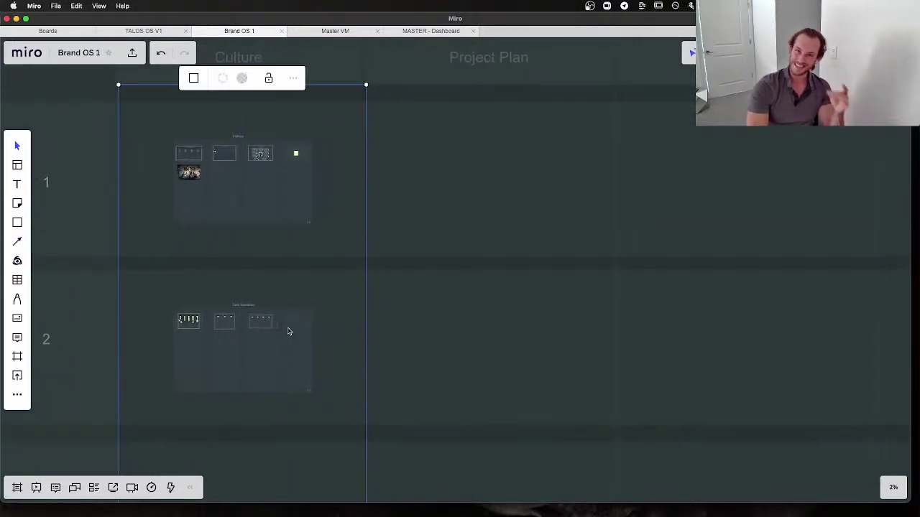
scroll(289, 331, "down", 5)
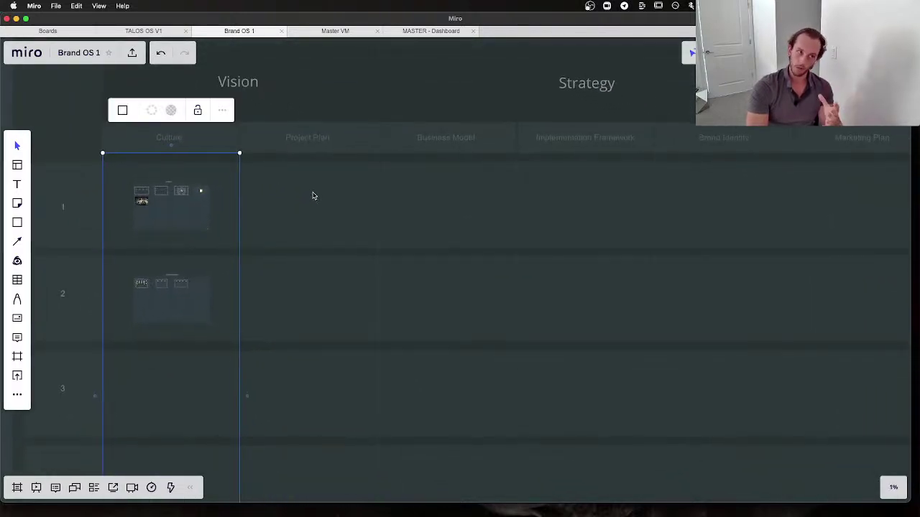
left_click(159, 31)
scroll(341, 218, "down", 3)
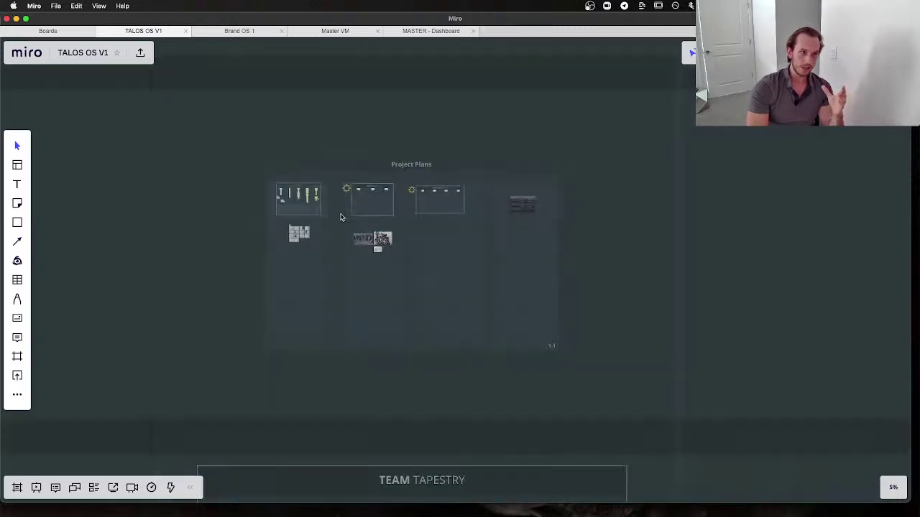
scroll(342, 218, "down", 3)
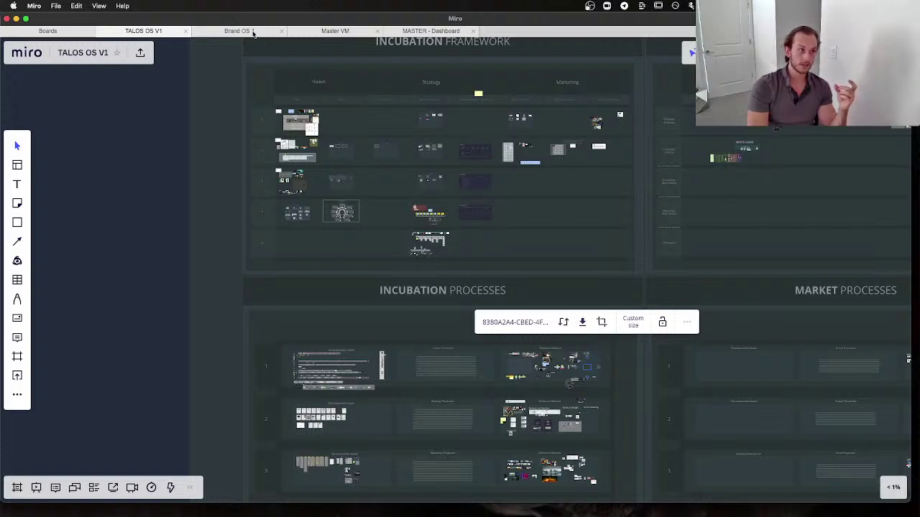
Back on Brand OS 1, inspect the Culture frame's cards, then zoom out to the whole Venture Map
left_click(238, 31)
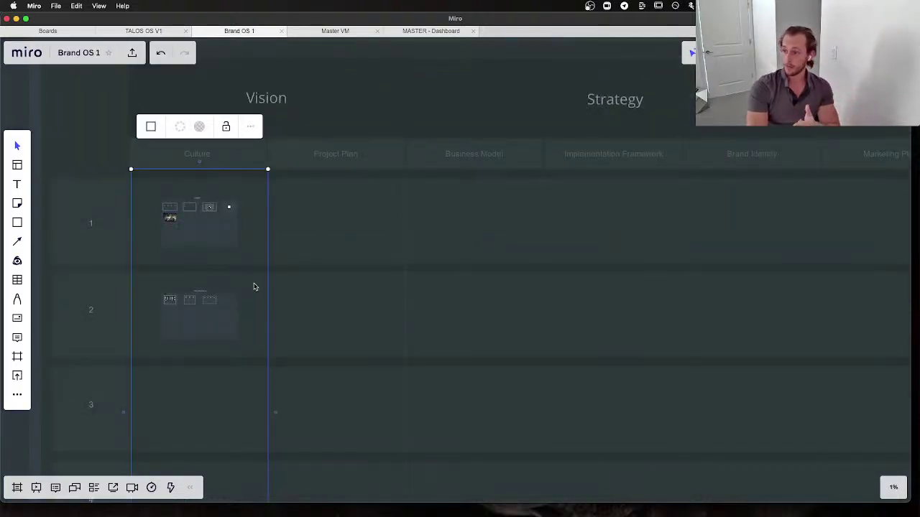
scroll(216, 222, "up", 5)
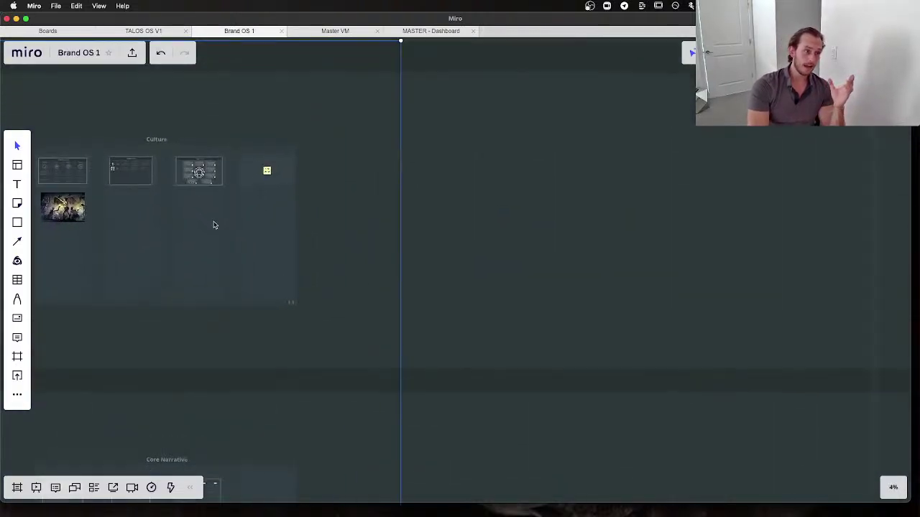
scroll(214, 225, "left", 5)
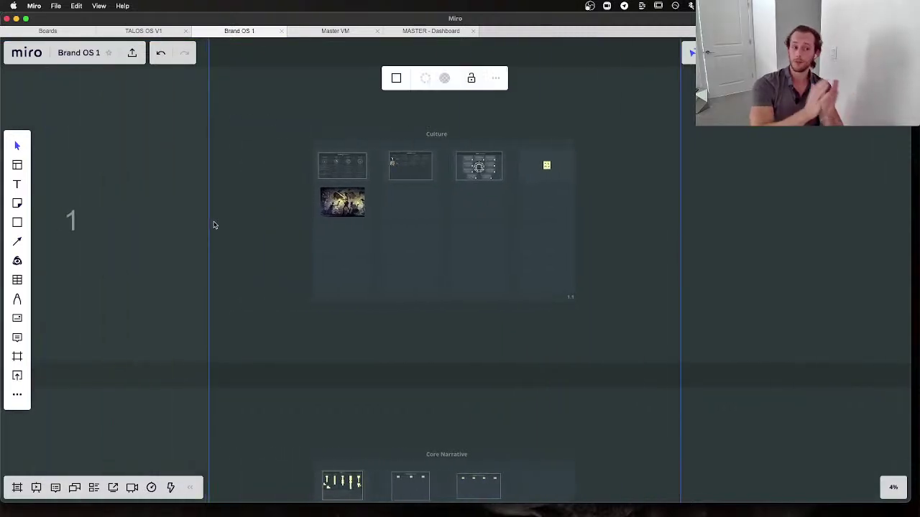
scroll(213, 222, "right", 2)
scroll(343, 213, "up", 5)
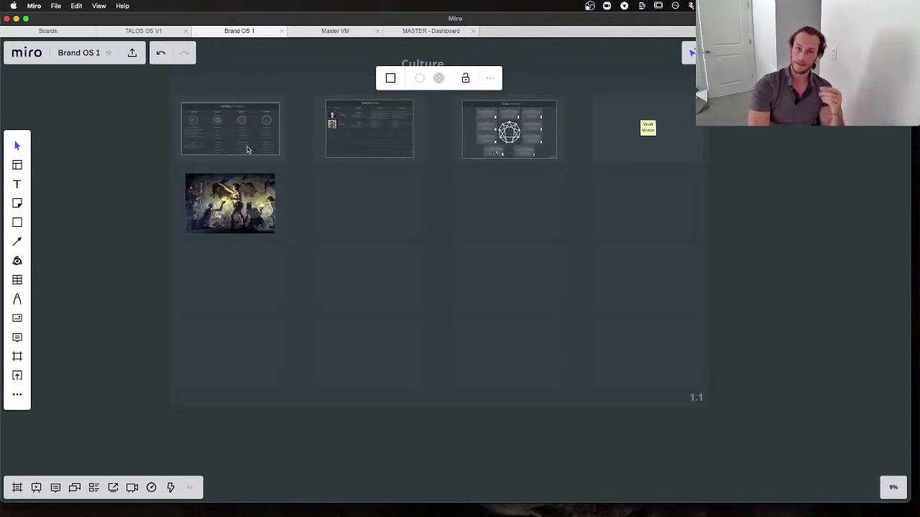
scroll(320, 208, "down", 5)
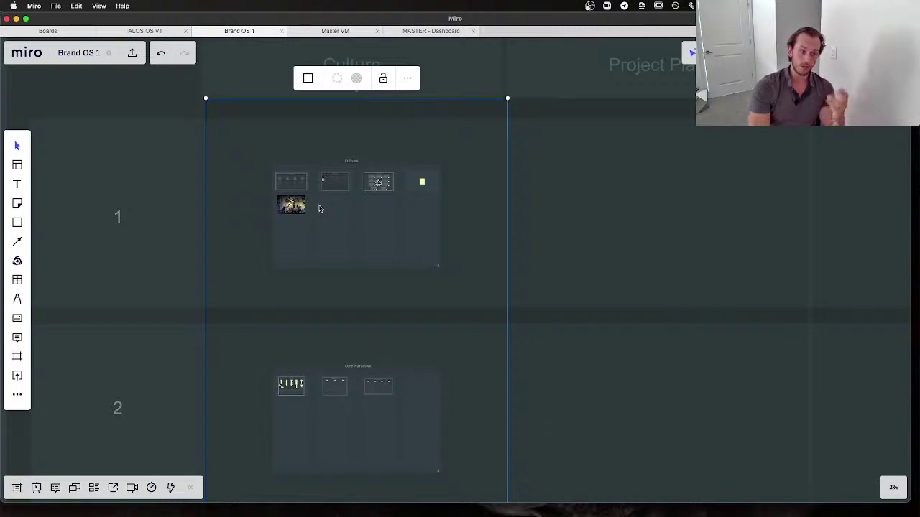
scroll(319, 208, "down", 5)
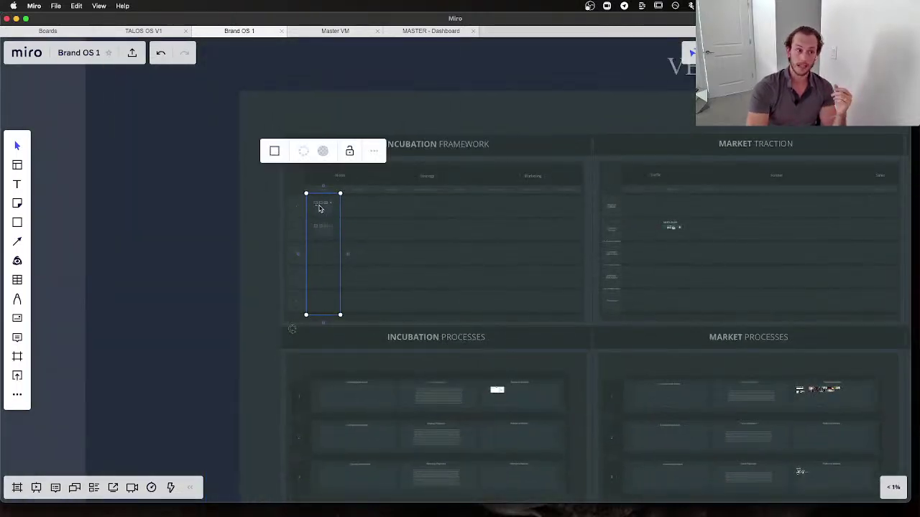
Deselect the Culture column and zoom into the Culture, Project Plan and Business Model columns
left_click(218, 170)
scroll(219, 170, "right", 6)
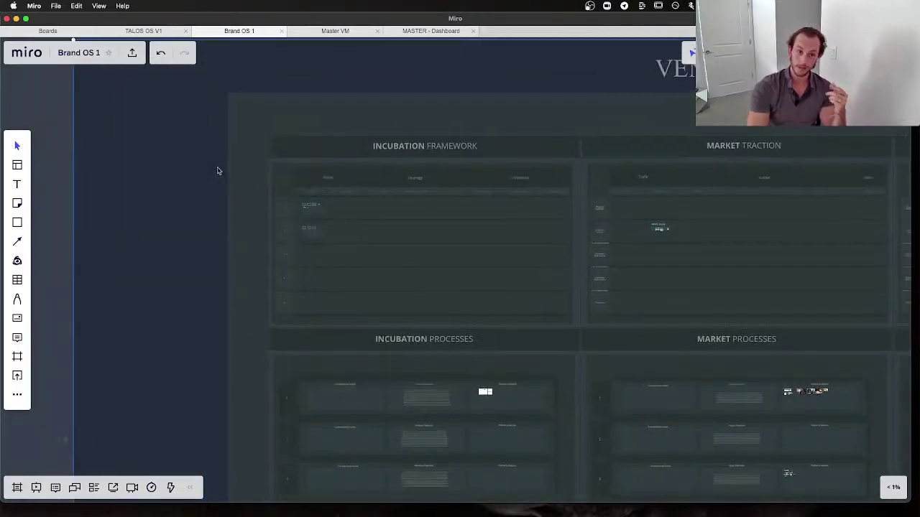
scroll(219, 170, "right", 2)
scroll(219, 171, "left", 3)
scroll(219, 170, "up", 2)
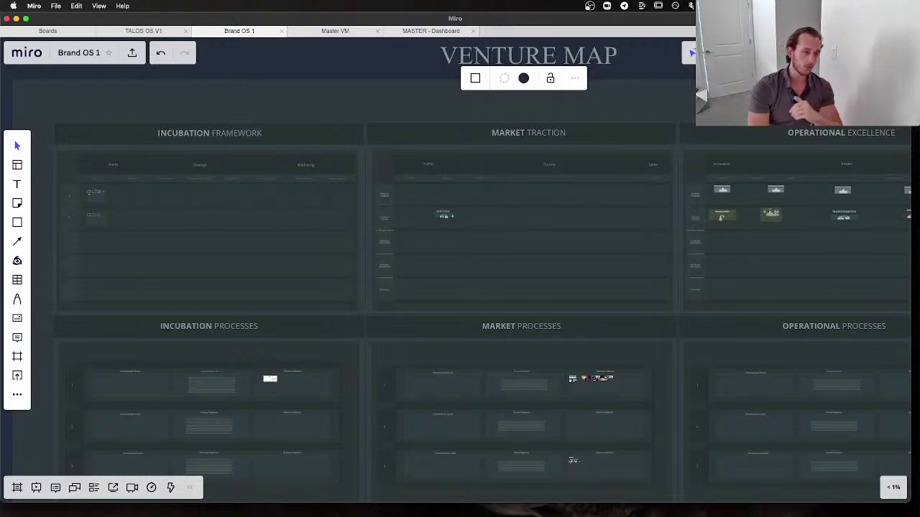
scroll(102, 190, "up", 3)
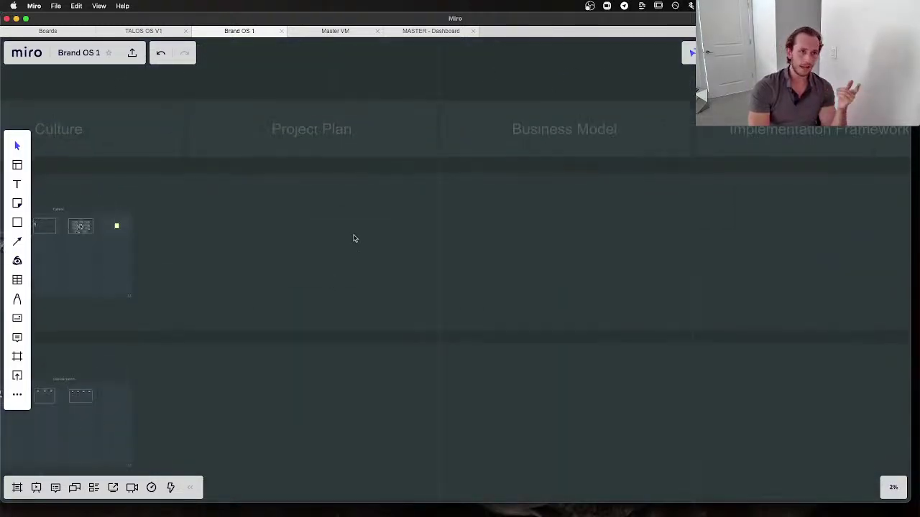
scroll(352, 220, "left", 3)
scroll(351, 219, "down", 2)
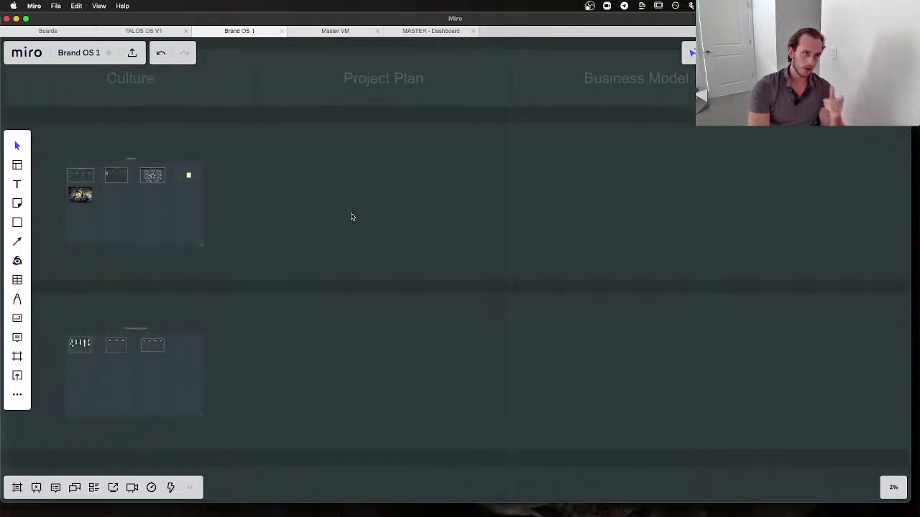